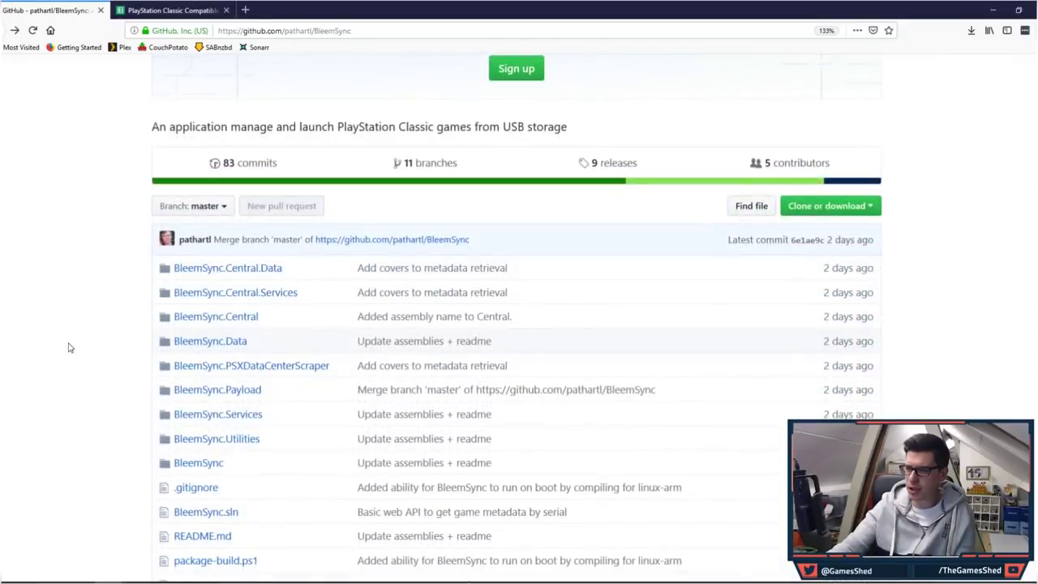
- Open the BleemSync releases page and read the release notes for versions 0.4.1 and 0.4.0
left_click(610, 163)
scroll(484, 373, "down", 4)
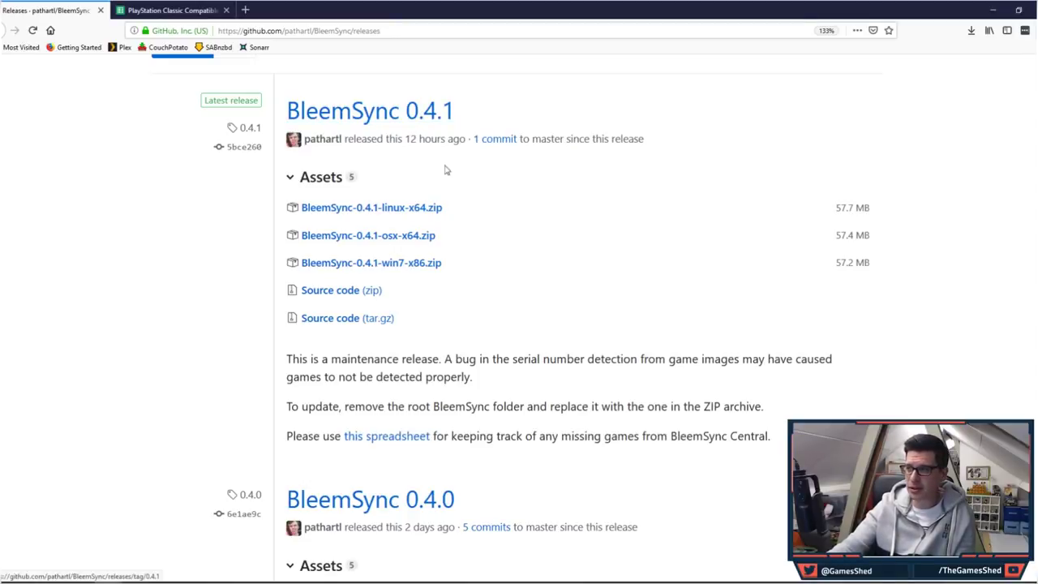
left_click_drag(410, 139, 457, 140)
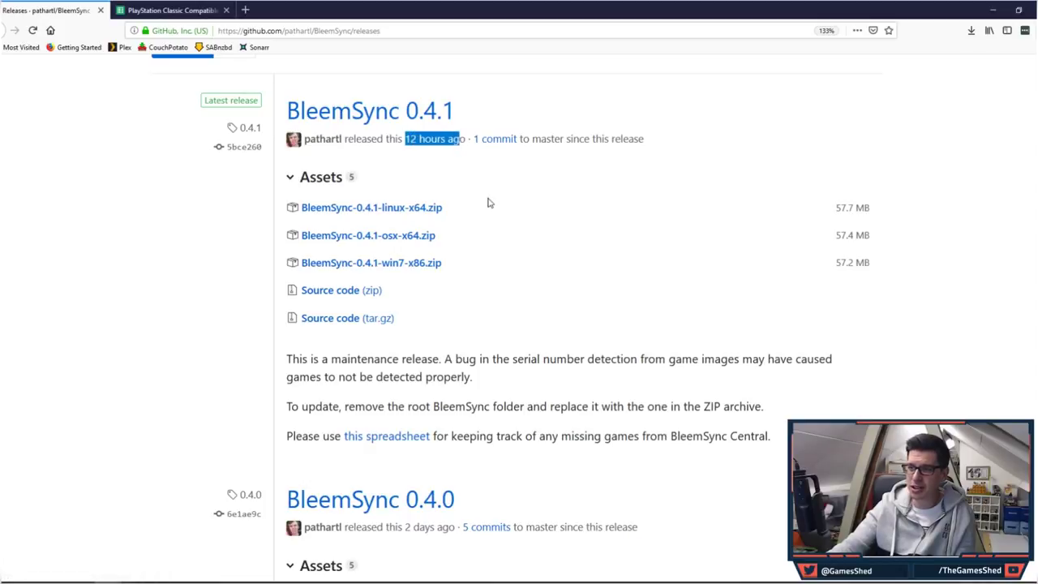
left_click(488, 202)
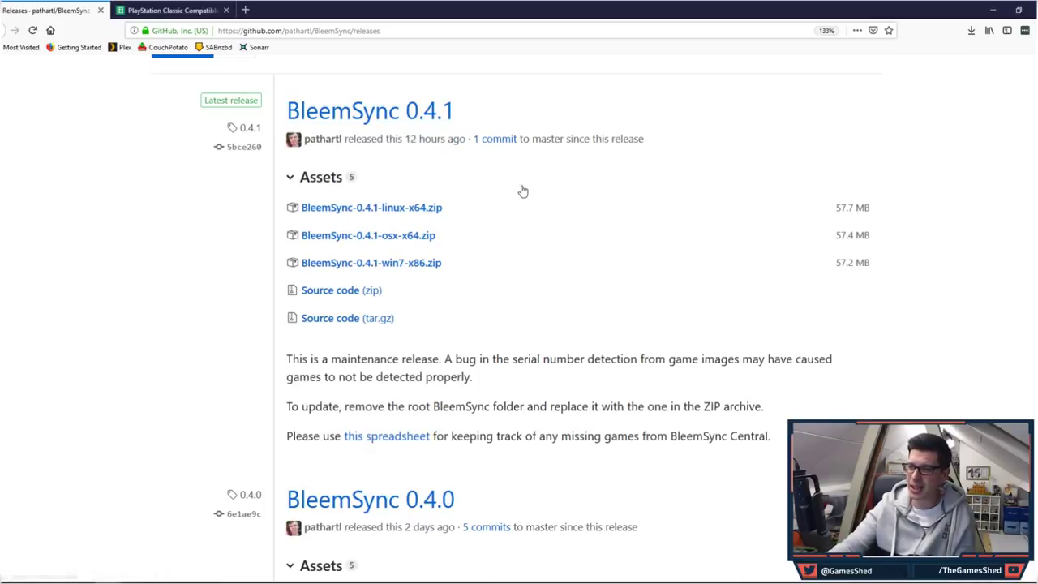
scroll(592, 397, "down", 3)
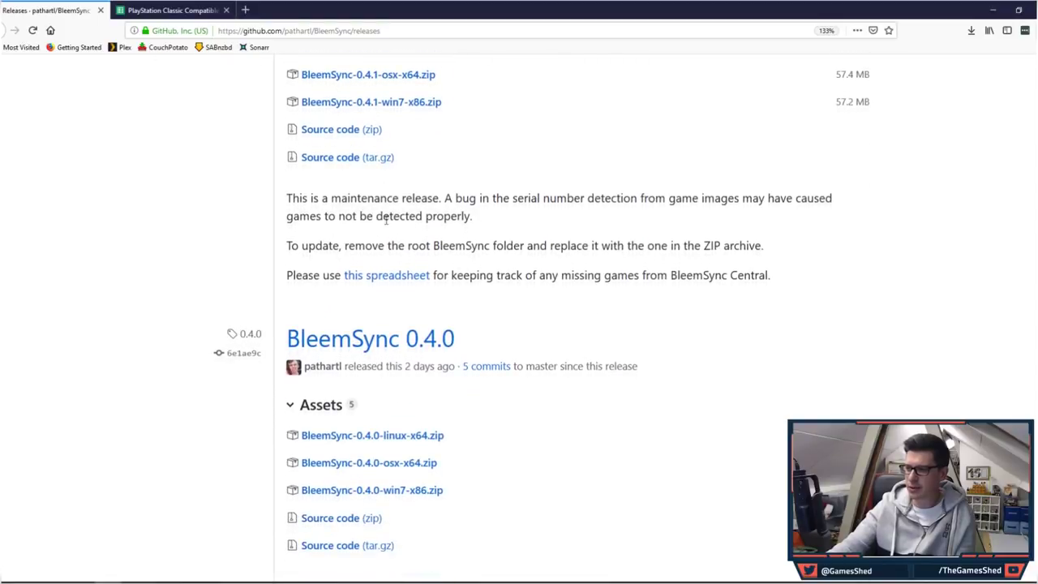
left_click_drag(288, 201, 484, 202)
left_click(511, 217)
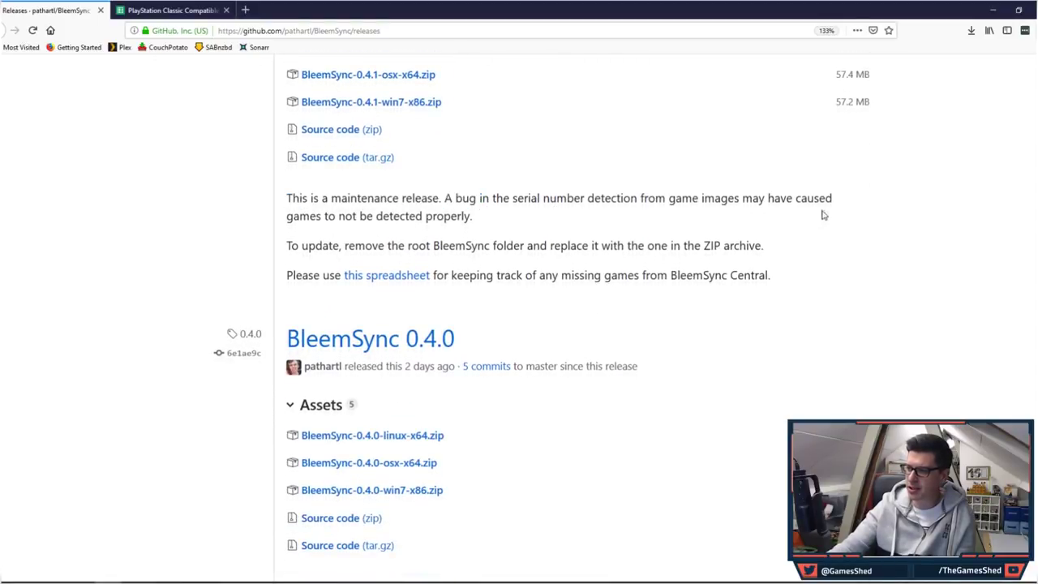
left_click_drag(555, 220, 308, 217)
left_click(566, 219)
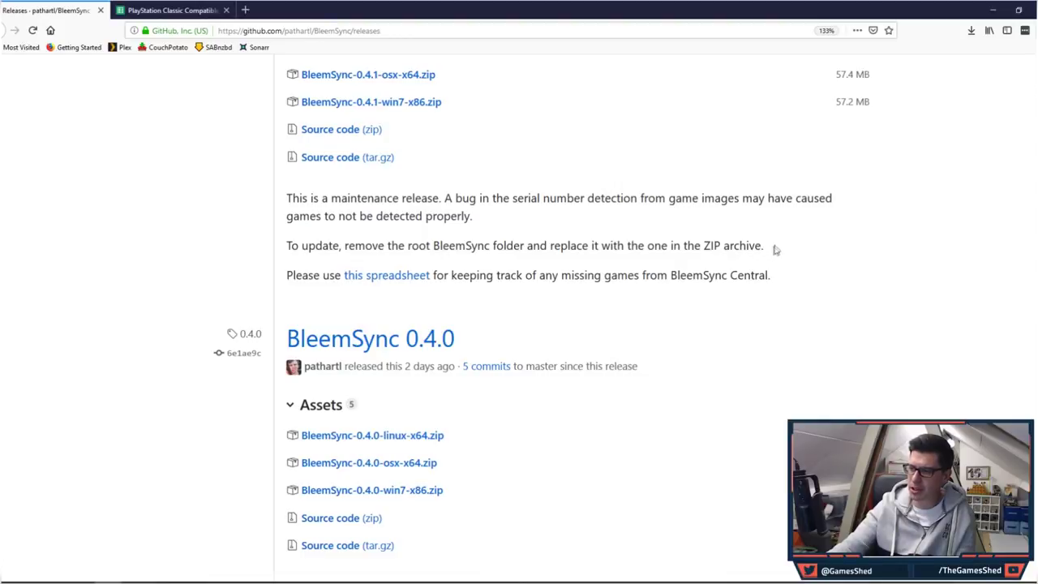
scroll(609, 235, "up", 3)
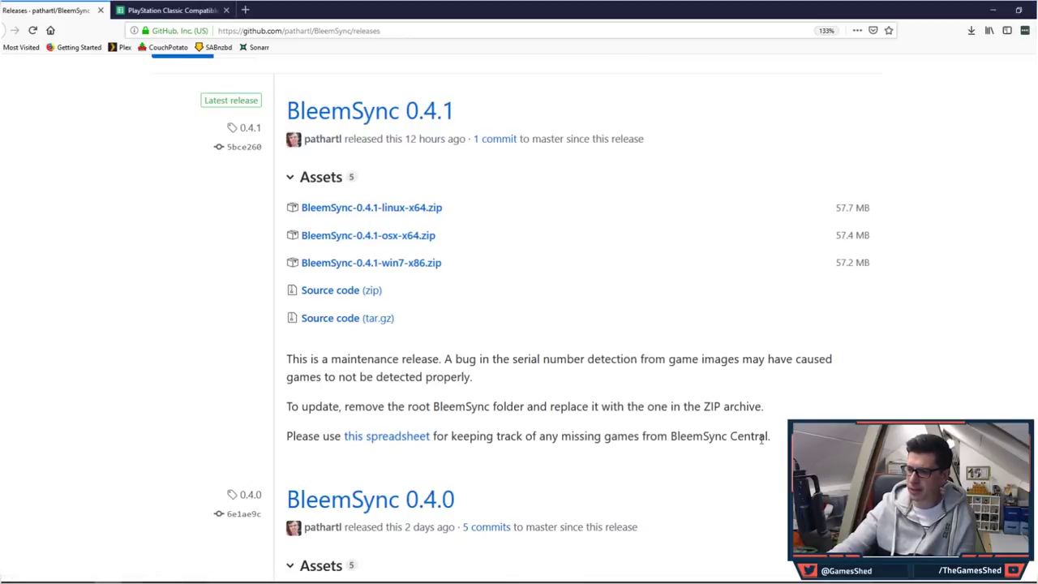
scroll(571, 299, "up", 5)
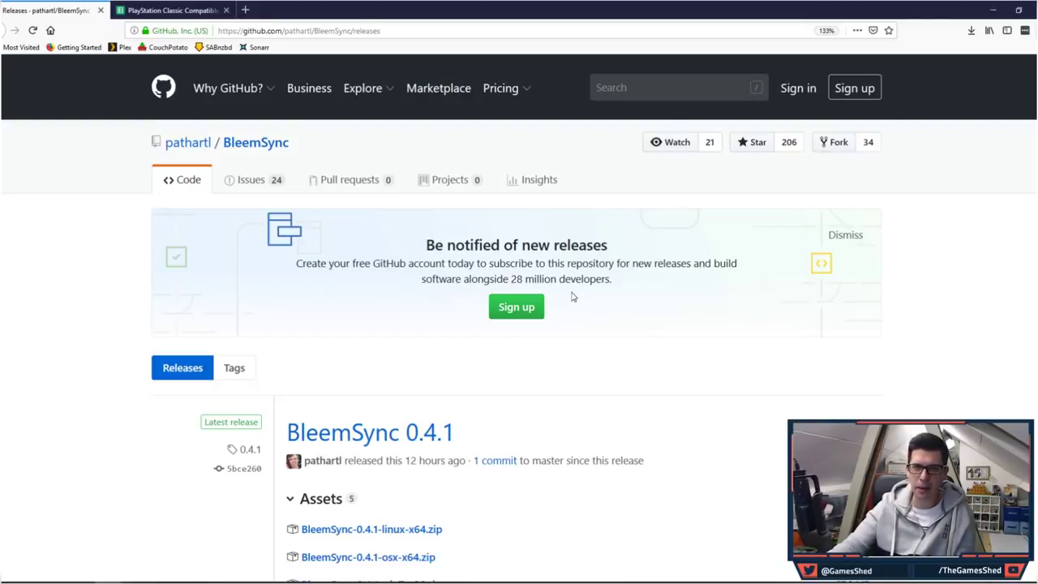
scroll(592, 319, "down", 10)
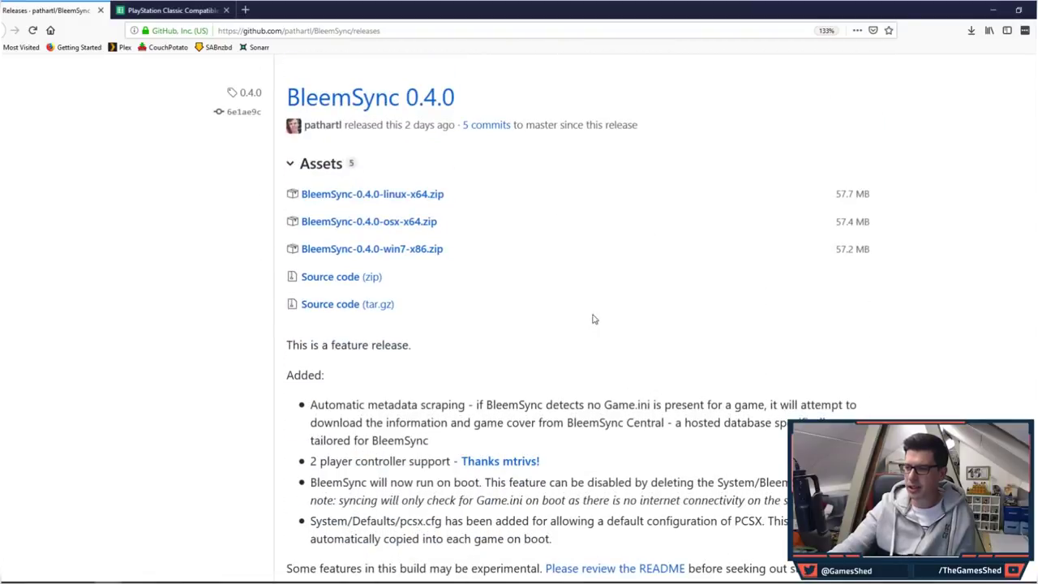
- Open the BleemSync repository's issues and look through the list of open reports
scroll(593, 319, "up", 10)
left_click(252, 184)
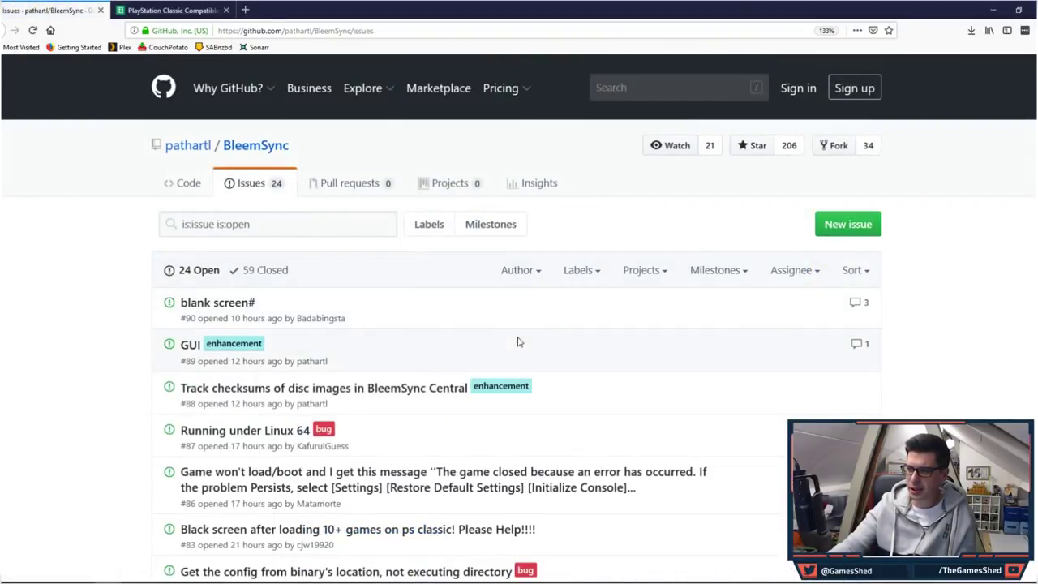
scroll(532, 317, "down", 3)
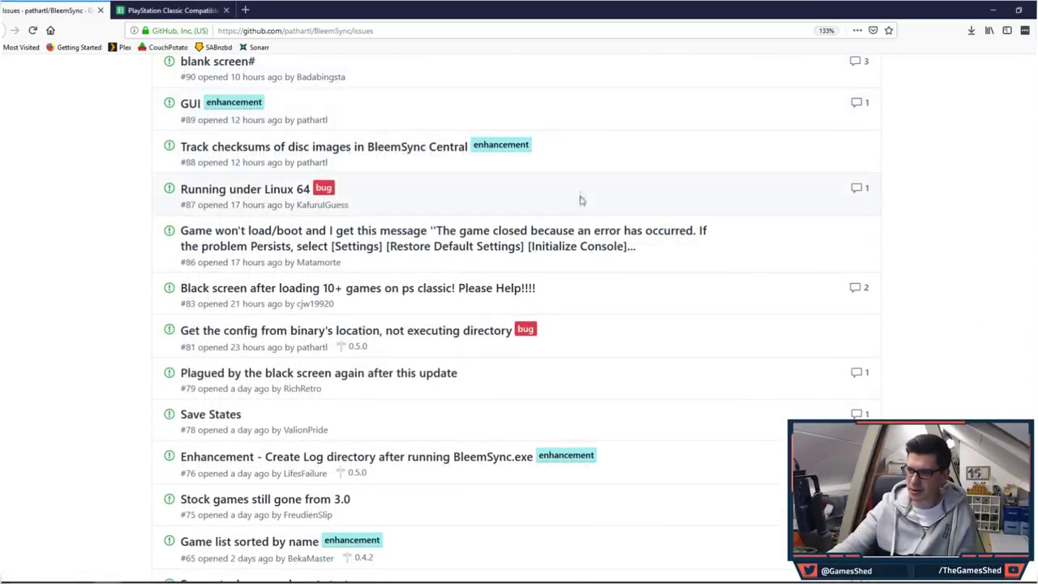
scroll(619, 431, "down", 4)
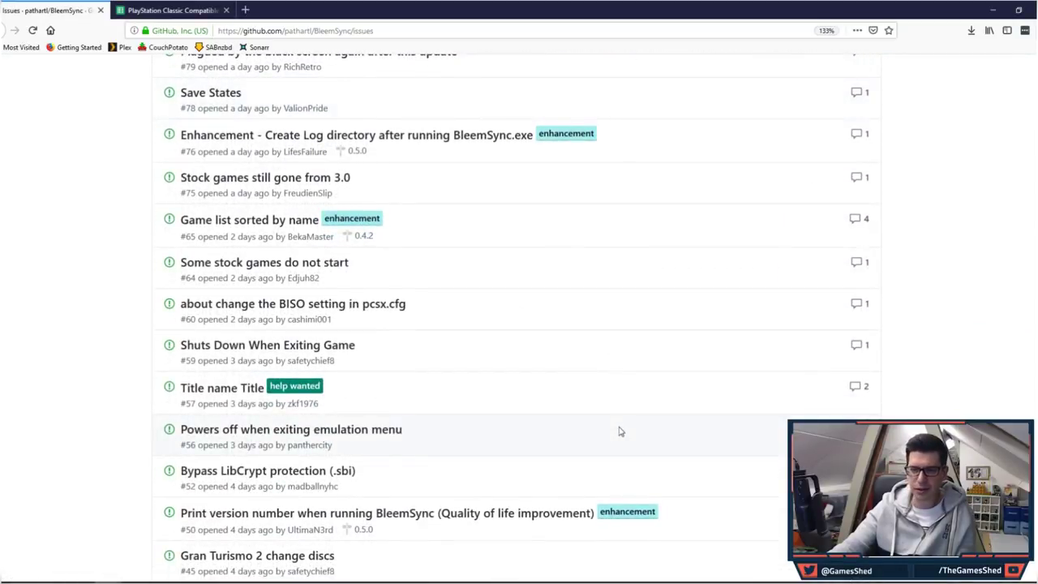
scroll(624, 424, "up", 7)
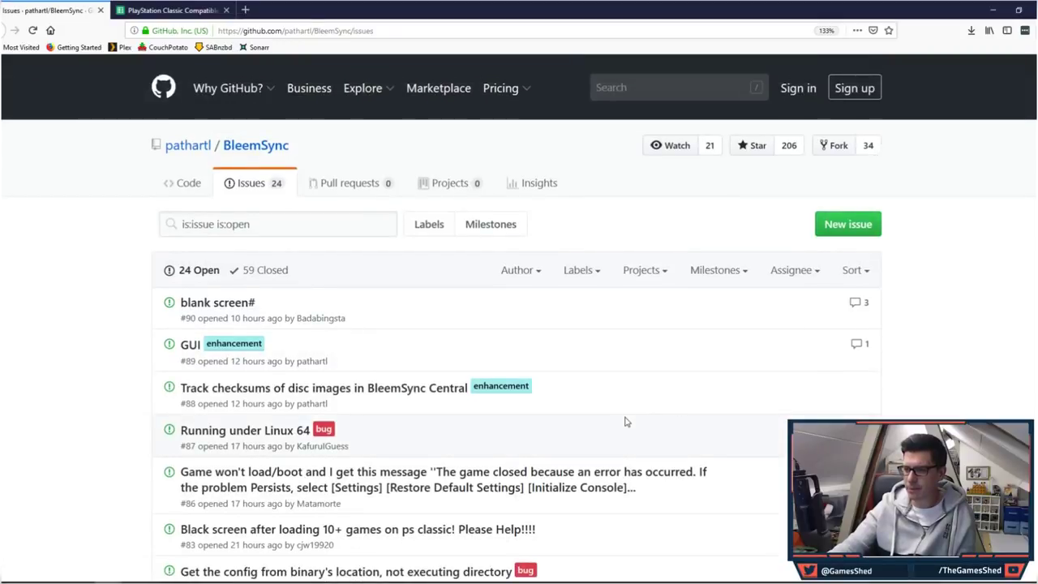
scroll(625, 422, "down", 4)
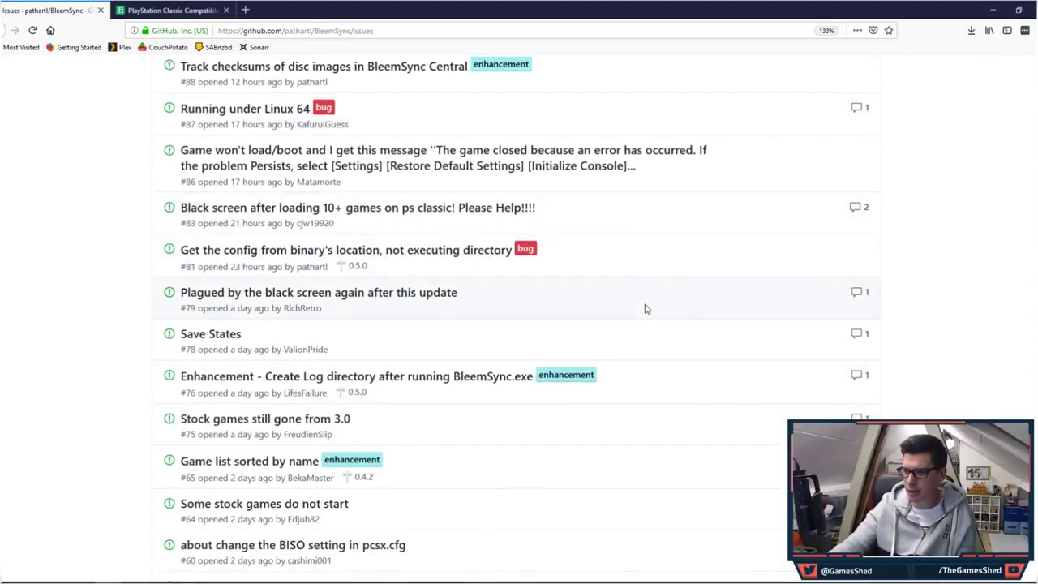
- Switch to the PlayStation Classic Compatible USB Storage Devices spreadsheet, reload it and examine the listed drives
left_click(172, 9)
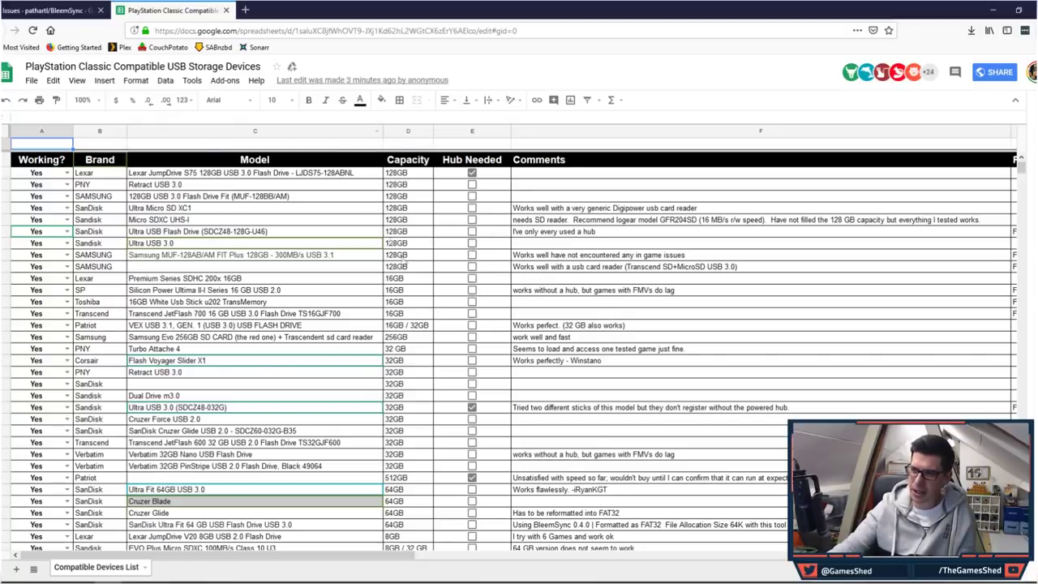
left_click(33, 30)
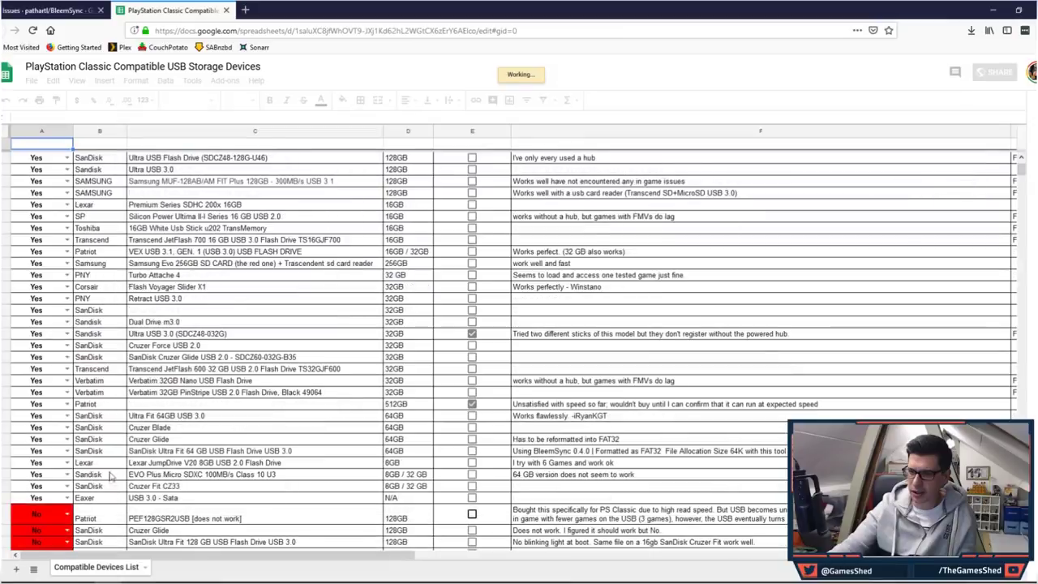
scroll(194, 459, "down", 10)
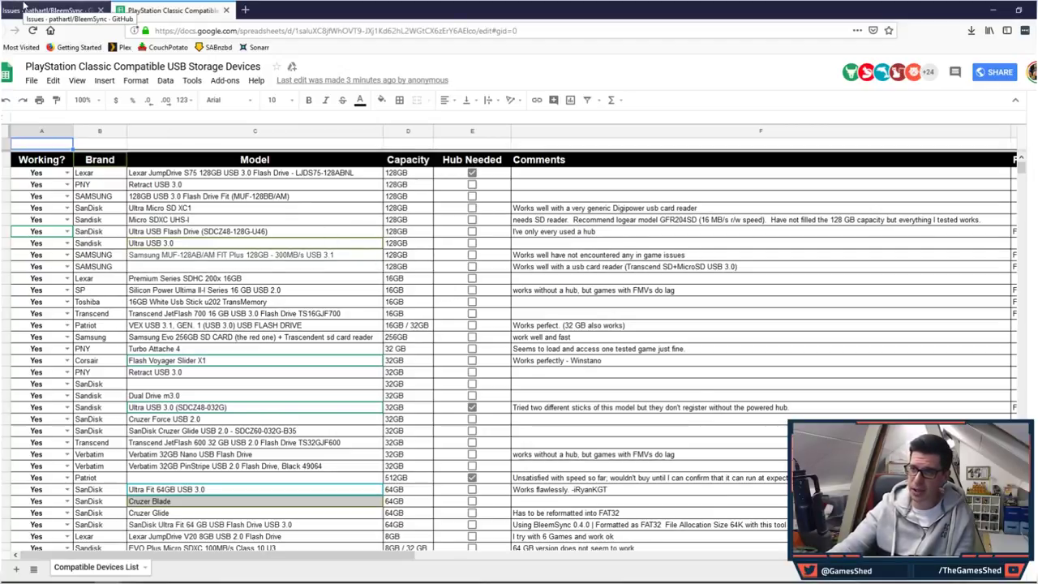
- Return to the BleemSync repository's releases and download BleemSync-0.4.1-win7-x86.zip, saving the file to disk
left_click(64, 6)
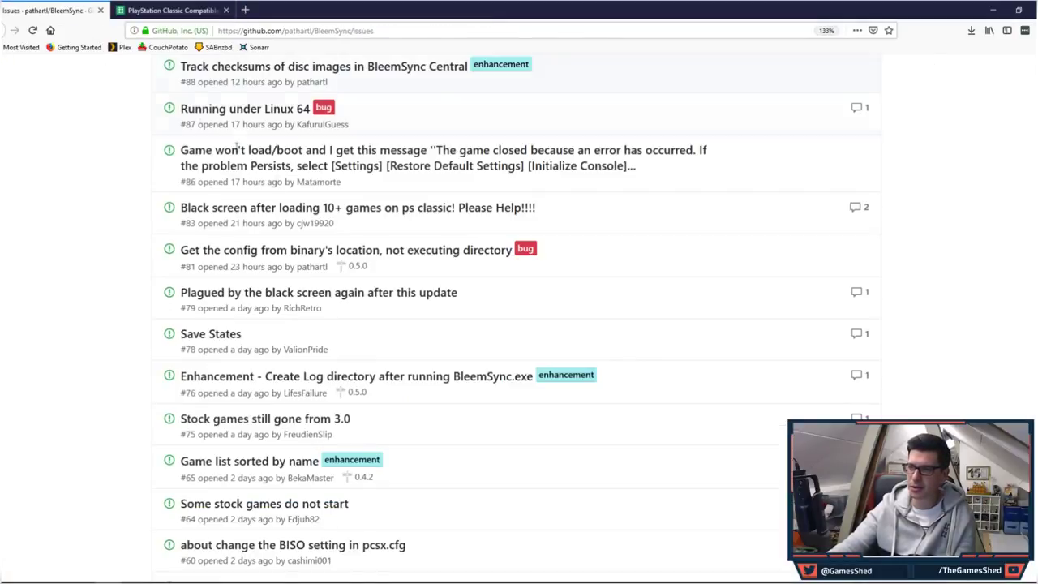
scroll(546, 295, "up", 4)
left_click(181, 188)
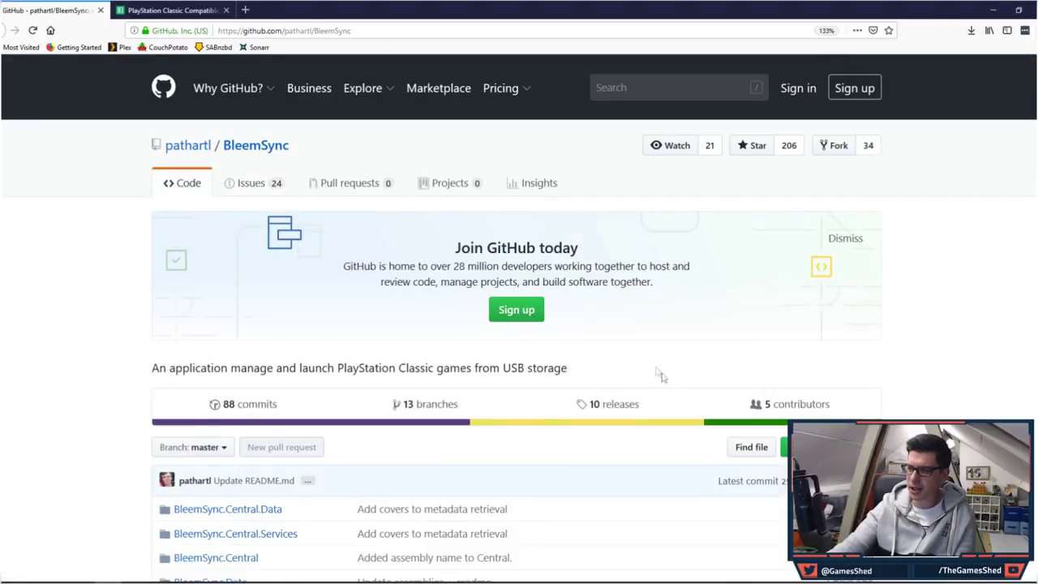
left_click(620, 408)
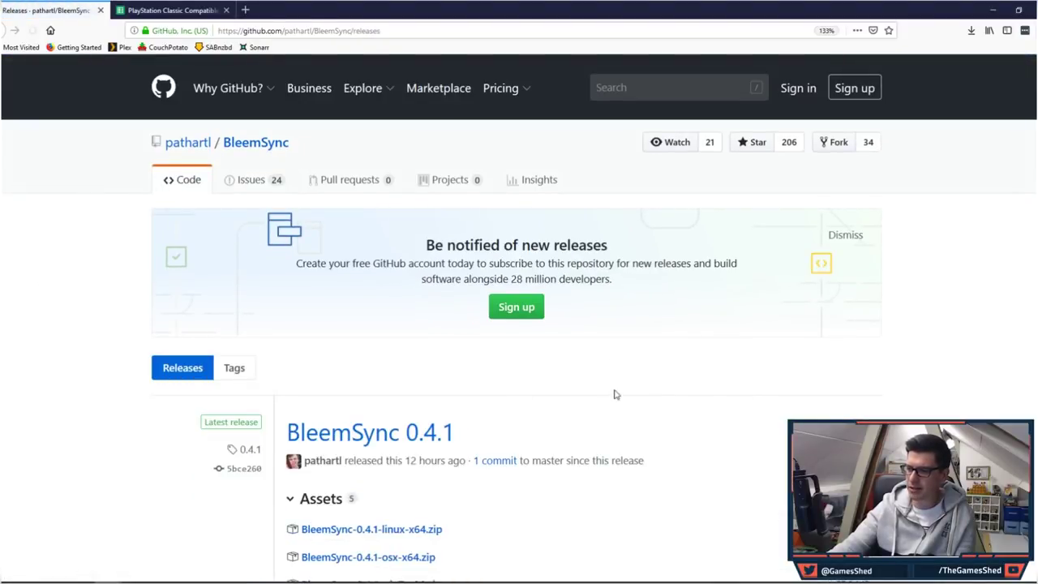
scroll(614, 394, "down", 3)
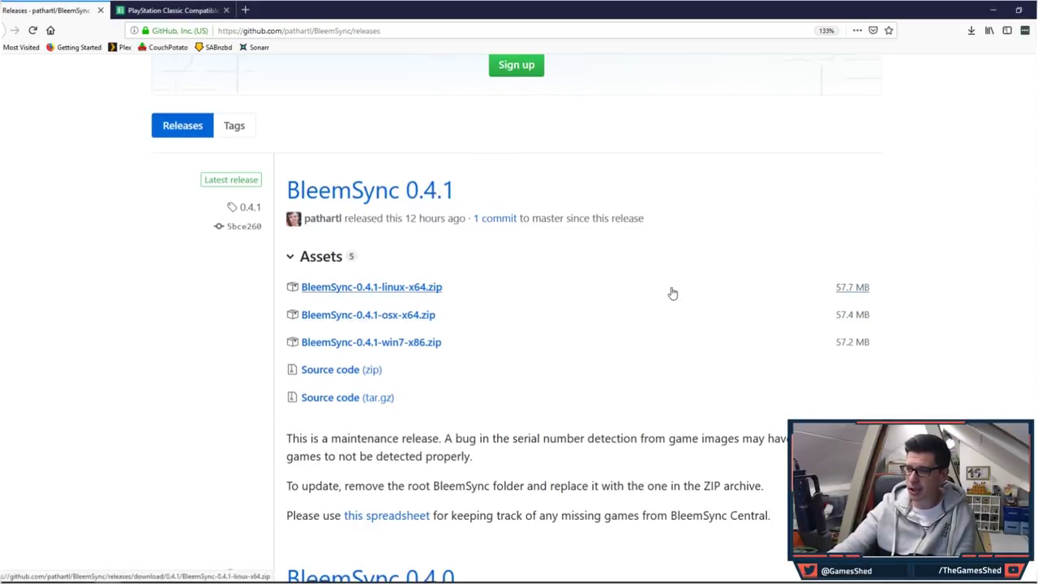
scroll(672, 294, "down", 1)
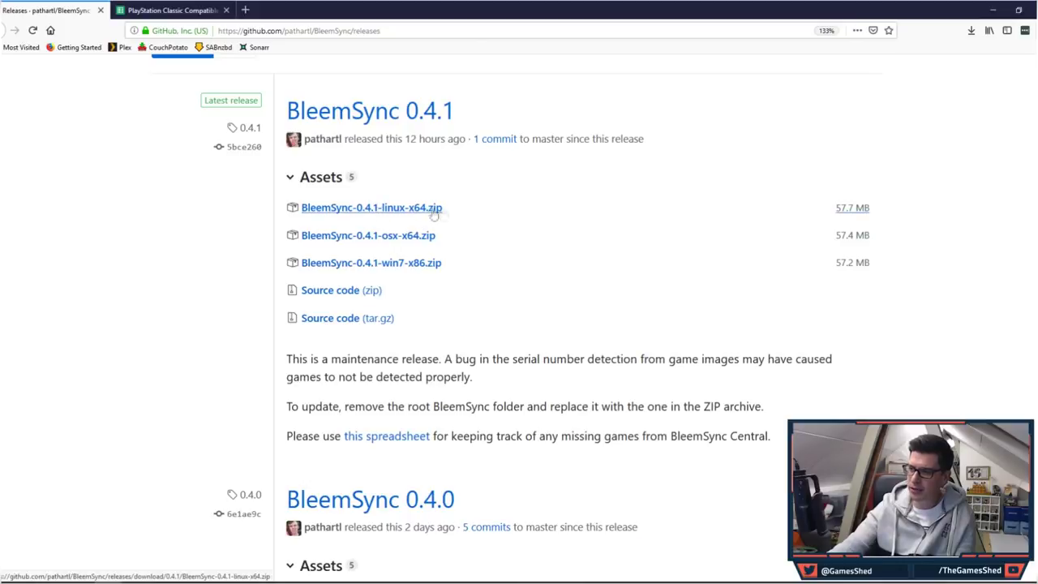
left_click(411, 268)
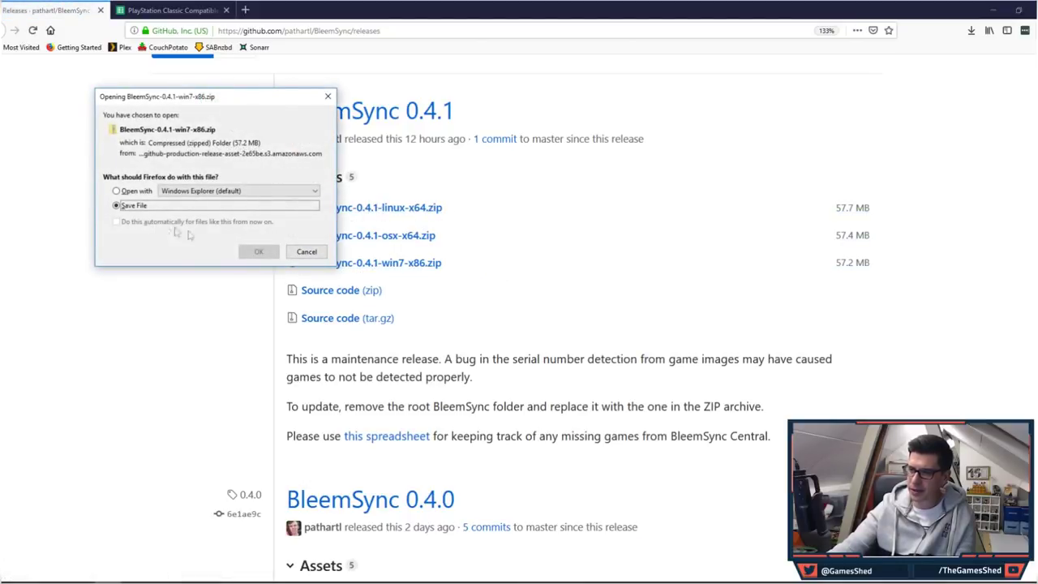
left_click(268, 252)
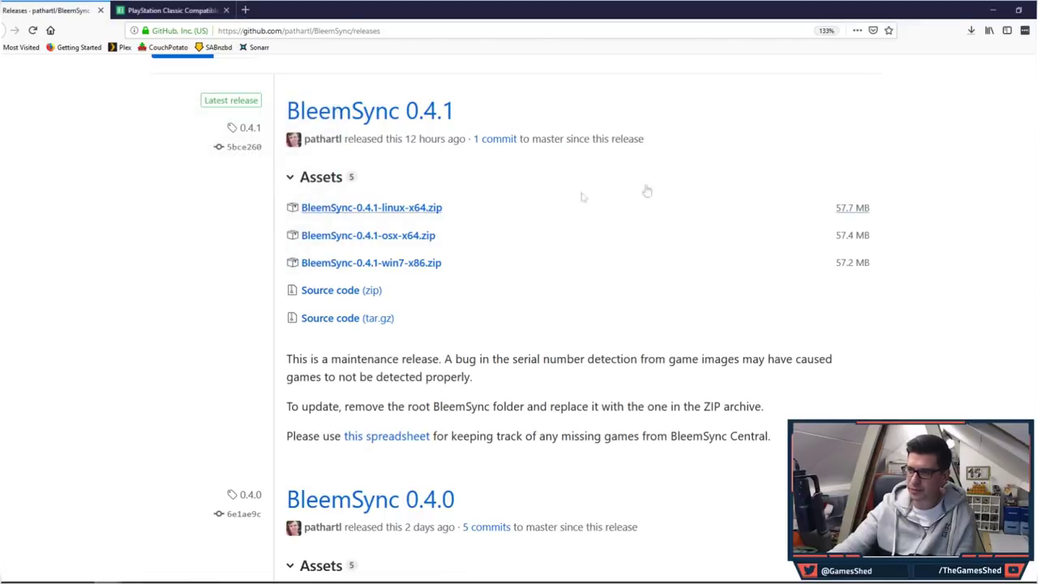
- Show the downloaded BleemSync-0.4.1-win7-x86.zip in its containing folder and minimise the browser
left_click(970, 34)
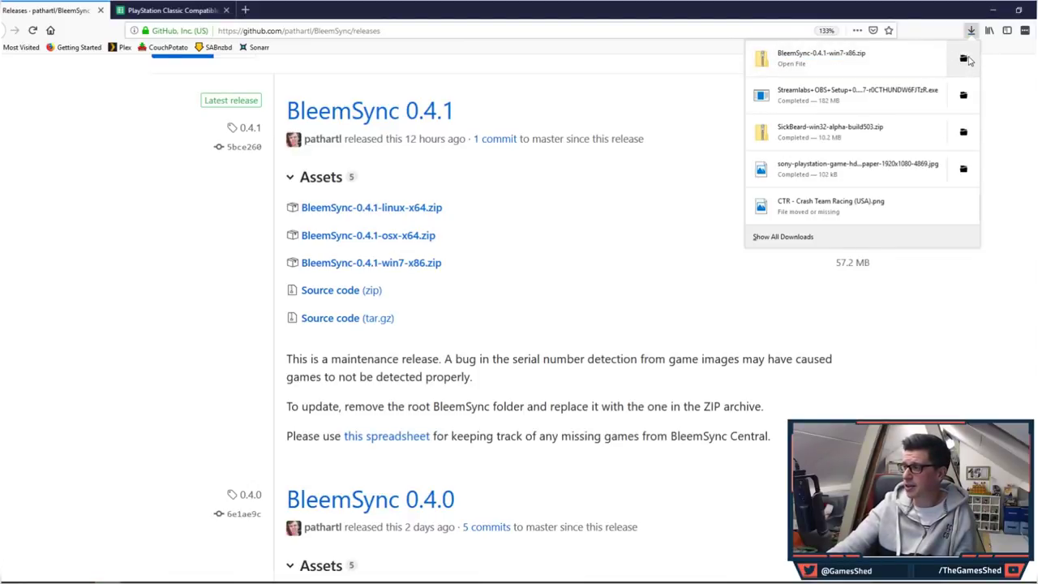
left_click(964, 58)
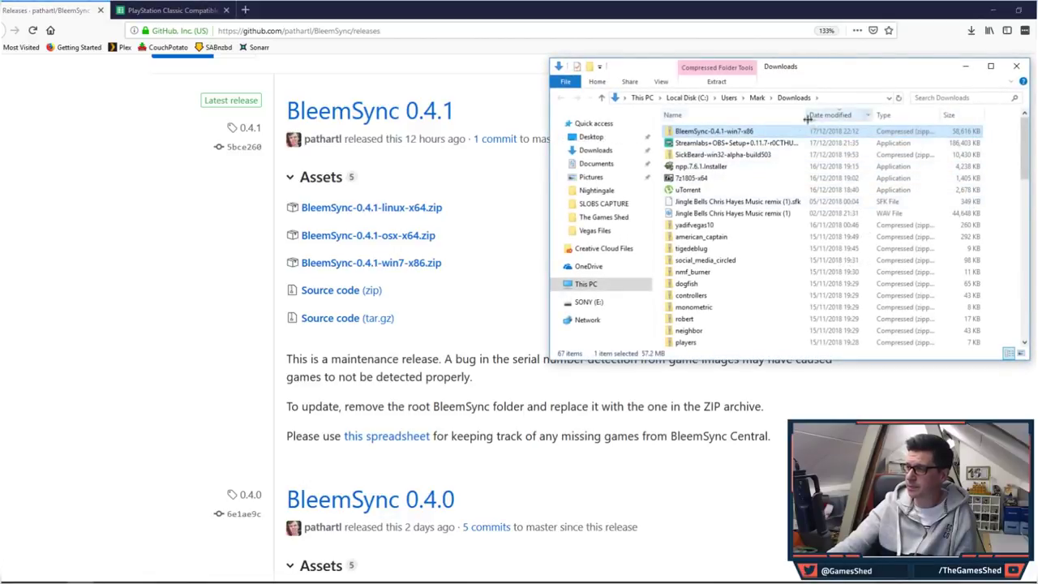
left_click(993, 10)
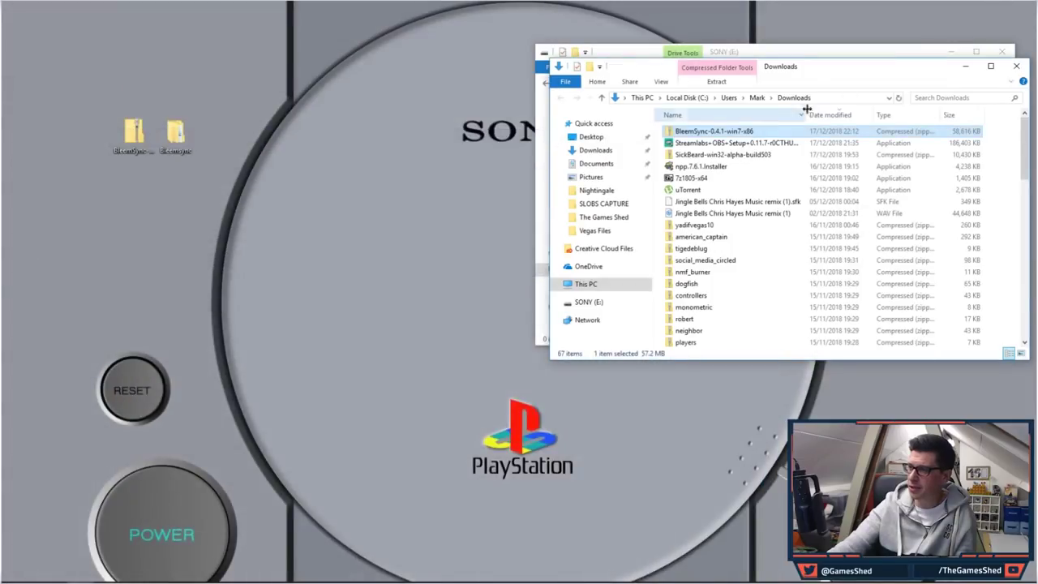
- Permanently delete the old BleemSync archive from the desktop and move BleemSync-0.4.1-win7-x86 there from Downloads, closing the Downloads window
left_click(132, 141)
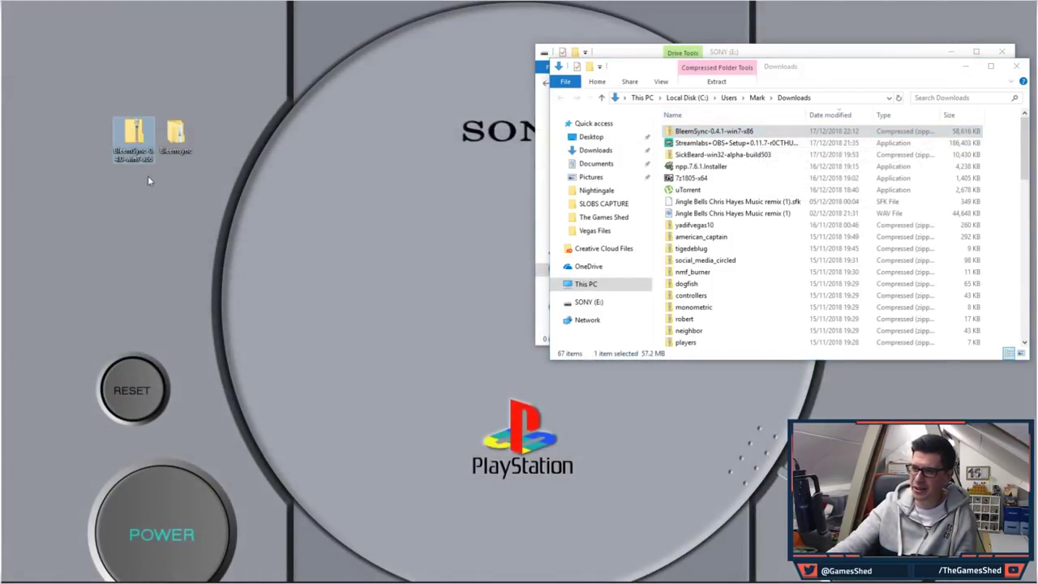
key("shift+Delete")
key("Return")
left_click_drag(714, 132, 93, 134)
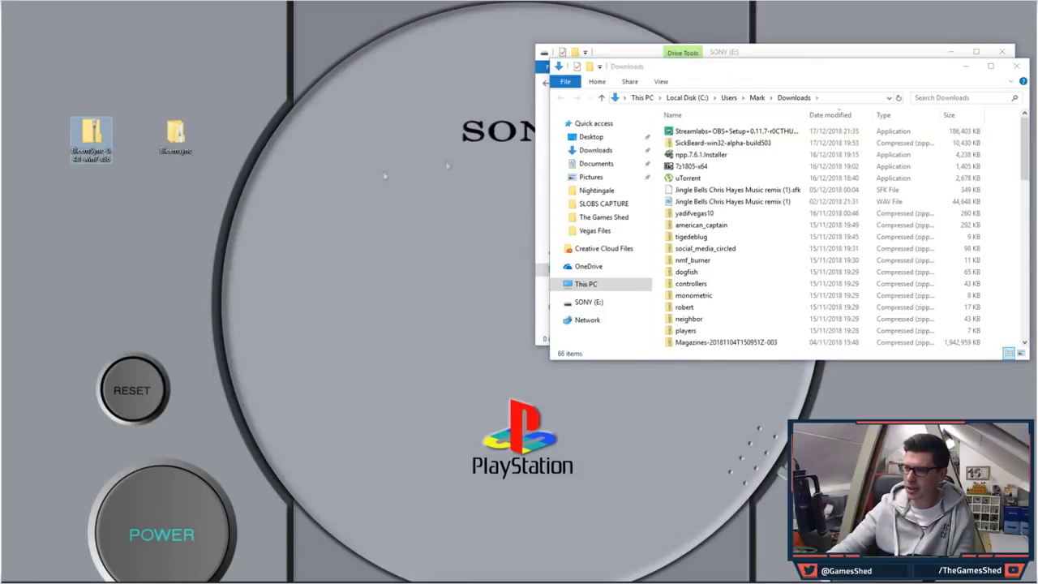
left_click(1011, 67)
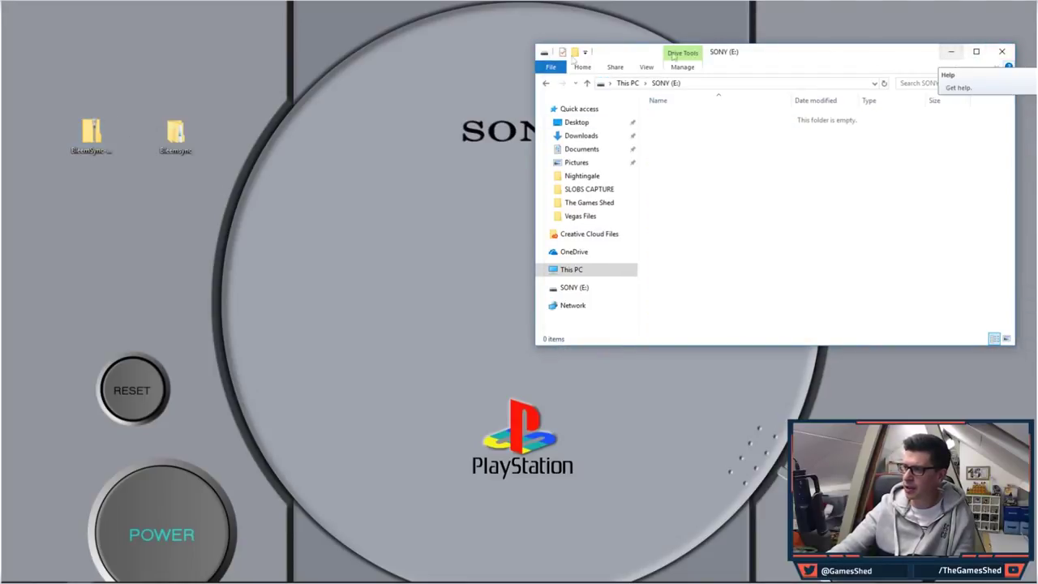
- Extract the entire contents of the BleemSync-0.4.1-win7-x86 archive into the Bleemsync folder on the desktop
double_click(89, 144)
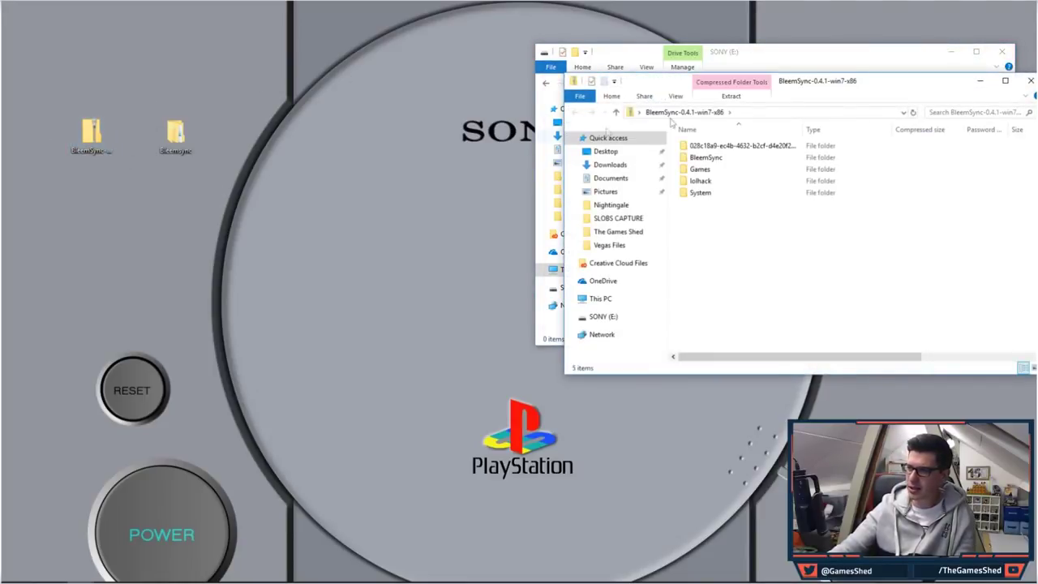
left_click_drag(811, 84, 604, 99)
left_click_drag(538, 260, 506, 156)
left_click(517, 112)
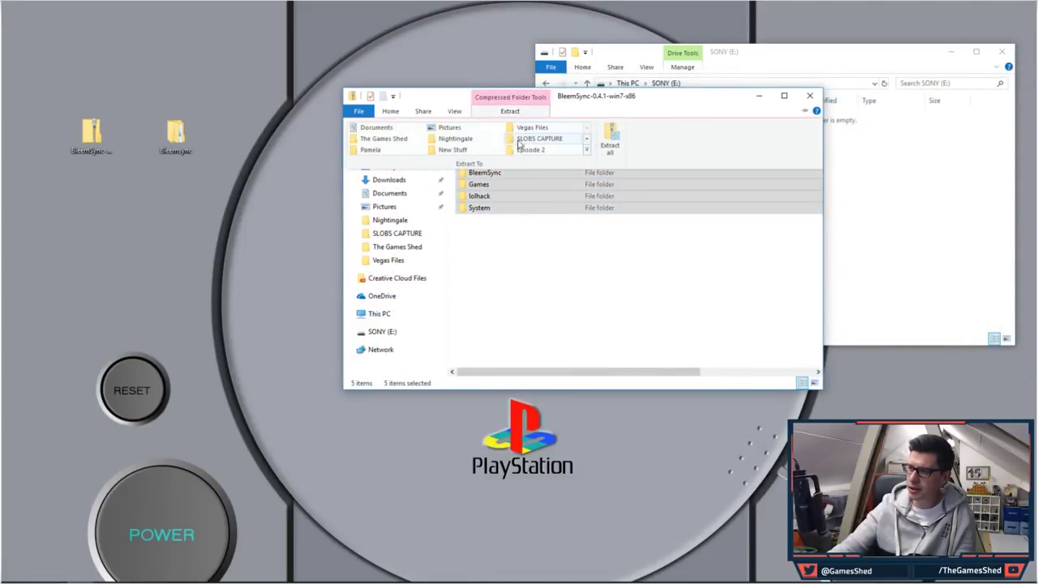
left_click(612, 139)
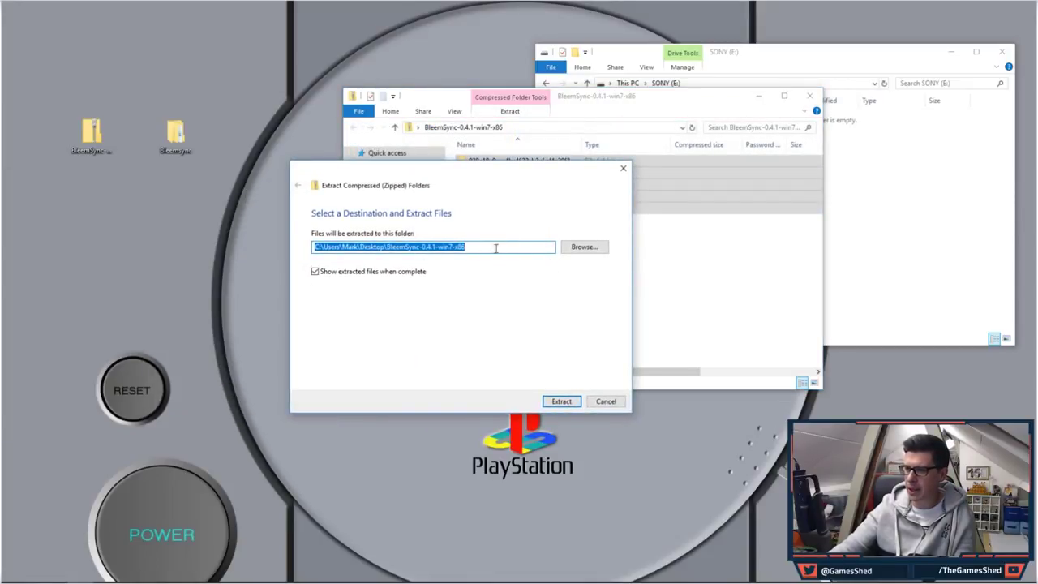
left_click(582, 246)
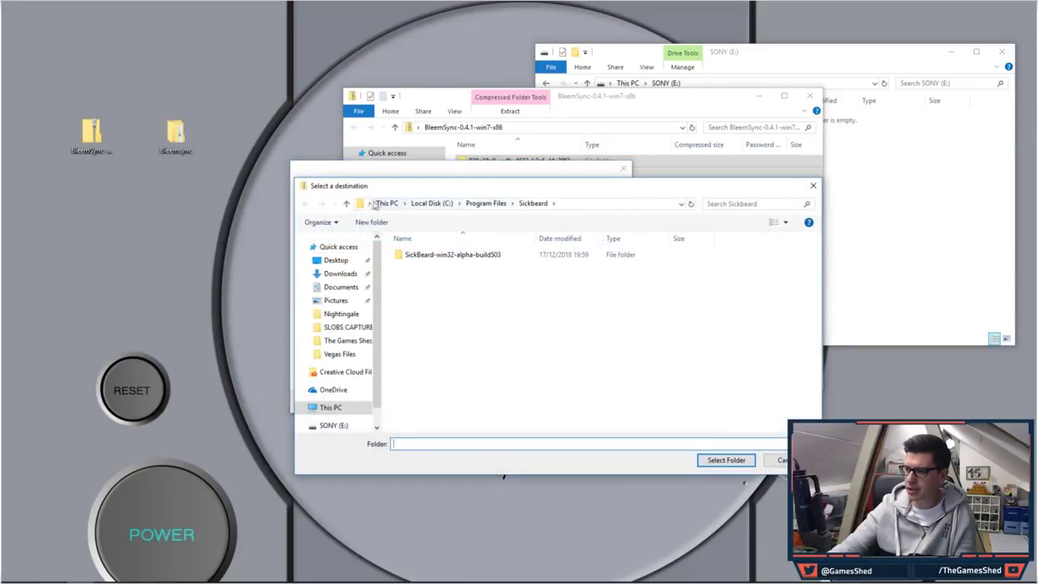
left_click(333, 260)
left_click(434, 279)
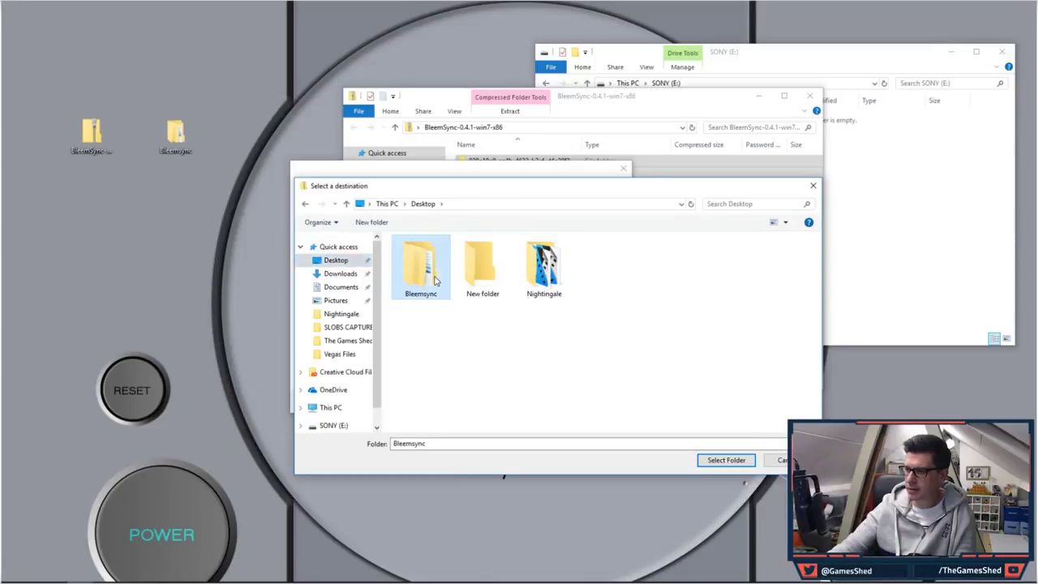
double_click(434, 280)
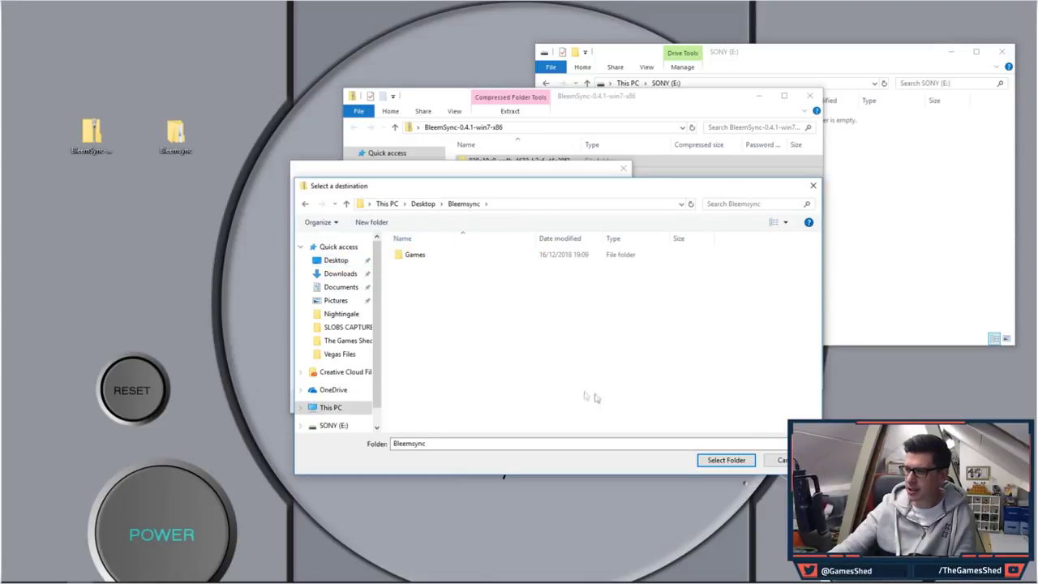
left_click(724, 460)
left_click(558, 400)
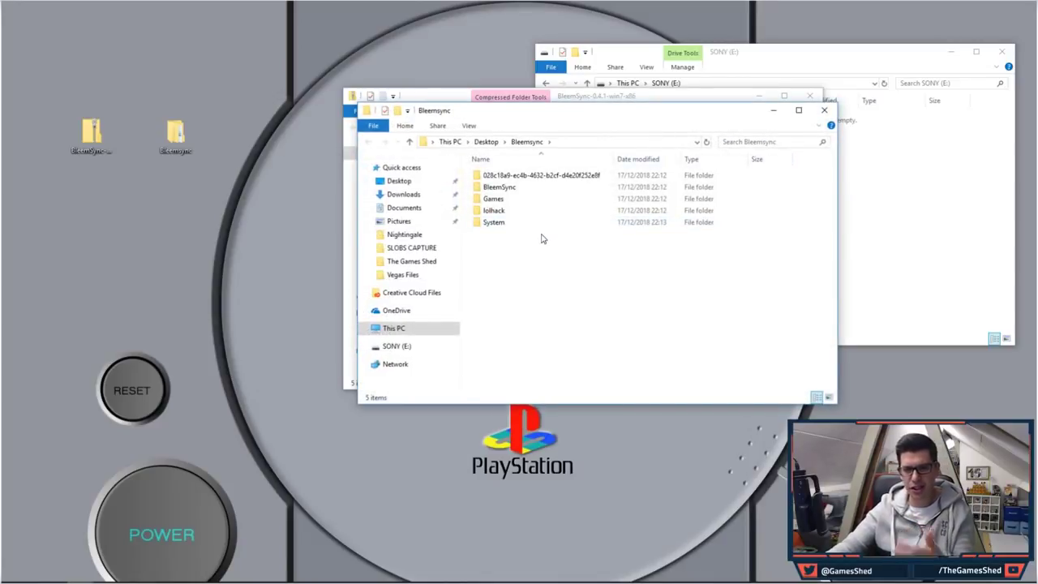
- Close the archive window and arrange the extracted Bleemsync folder window clear of the SONY (E:) window
left_click_drag(557, 119, 591, 179)
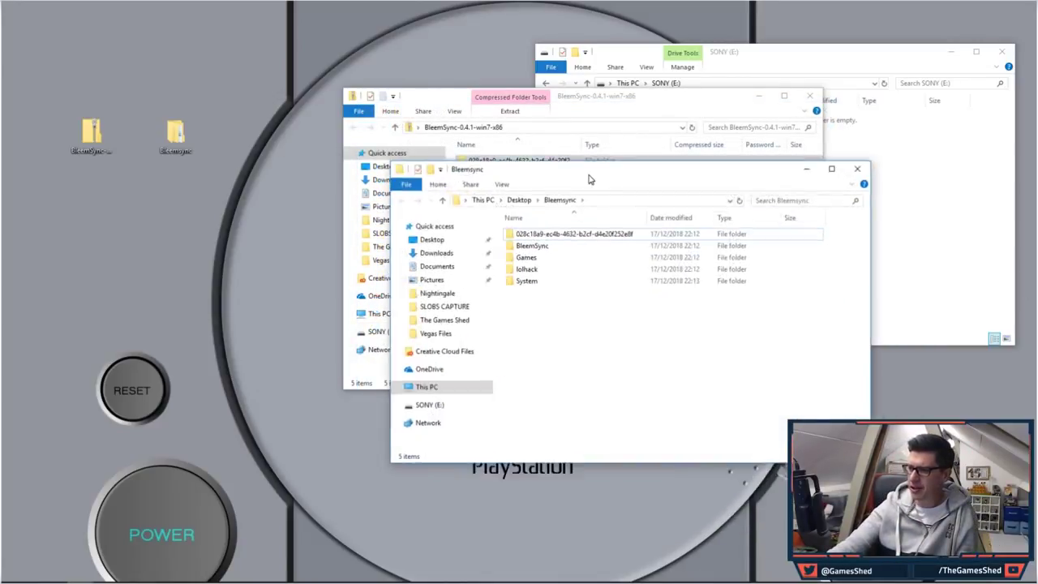
left_click(809, 95)
left_click_drag(613, 182, 260, 249)
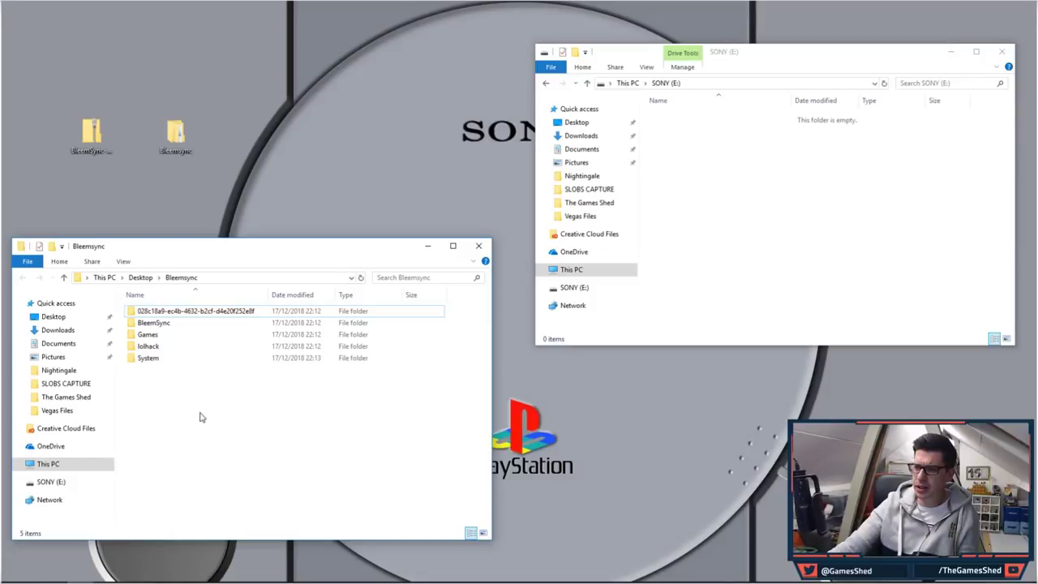
mouse_move(82, 582)
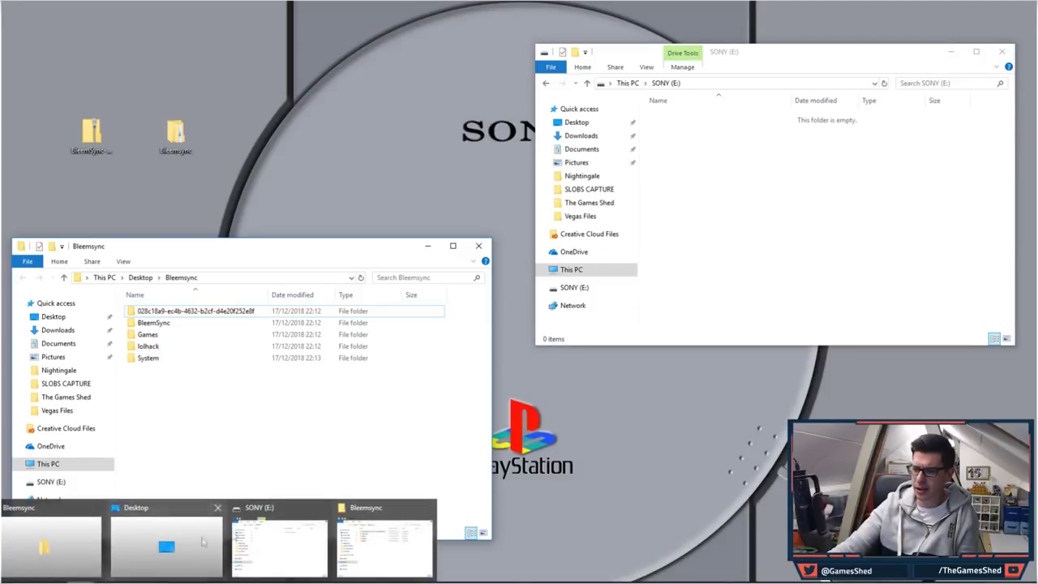
left_click(175, 136)
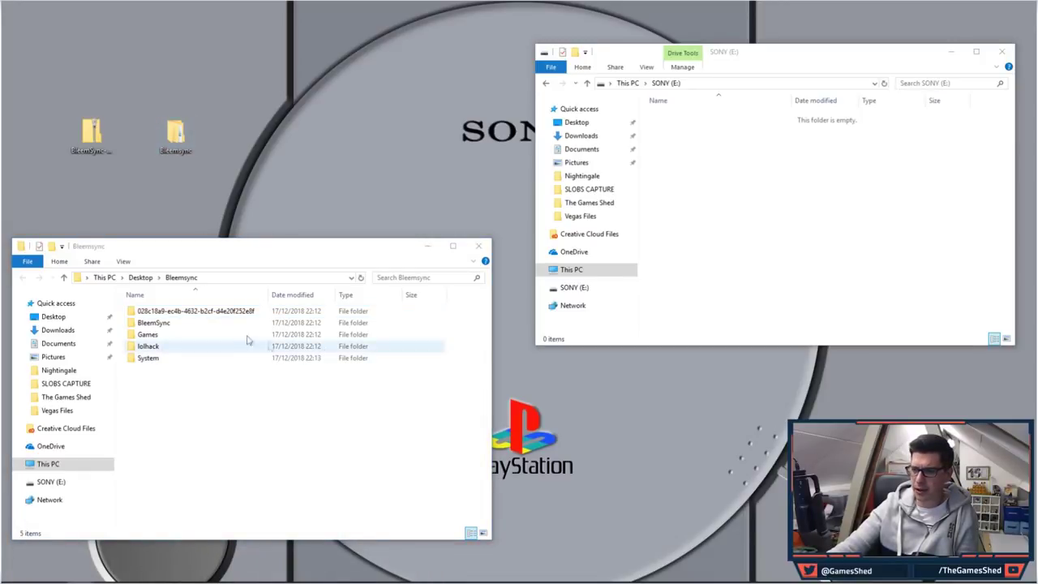
- Open the Games folder inside Bleemsync and look into its Crash and CTR game folders
double_click(174, 334)
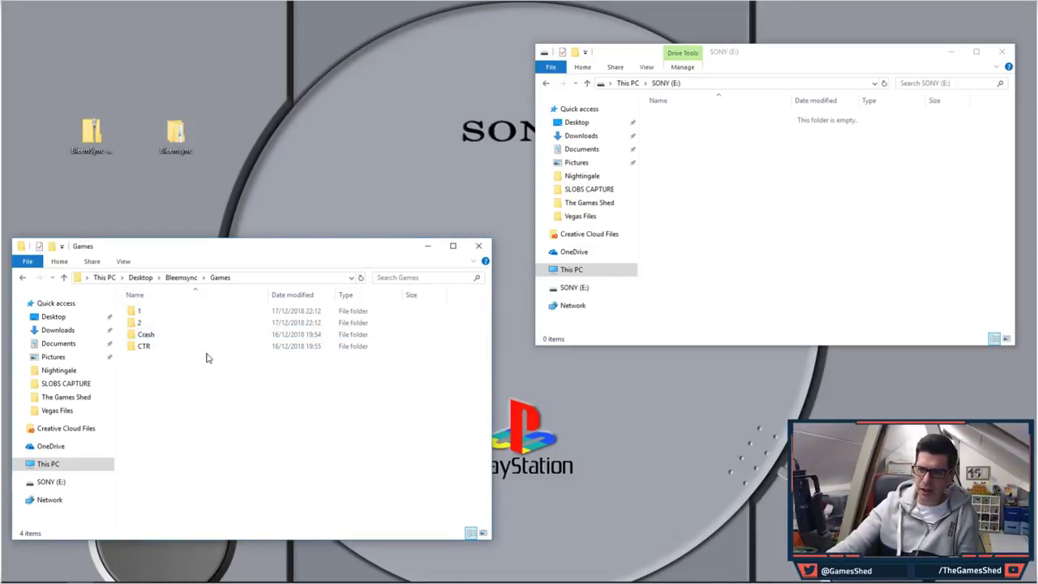
double_click(174, 335)
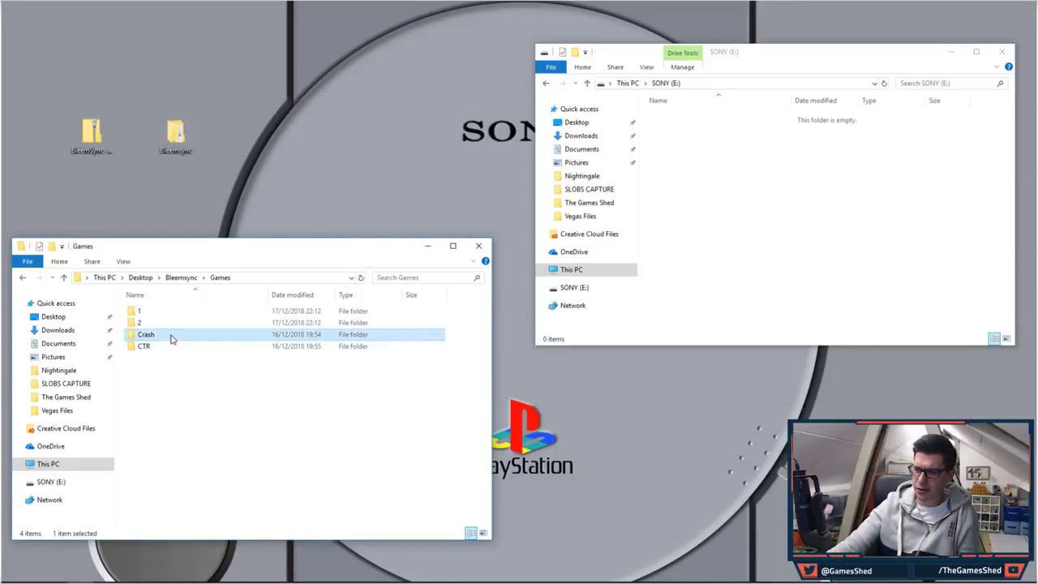
left_click(22, 278)
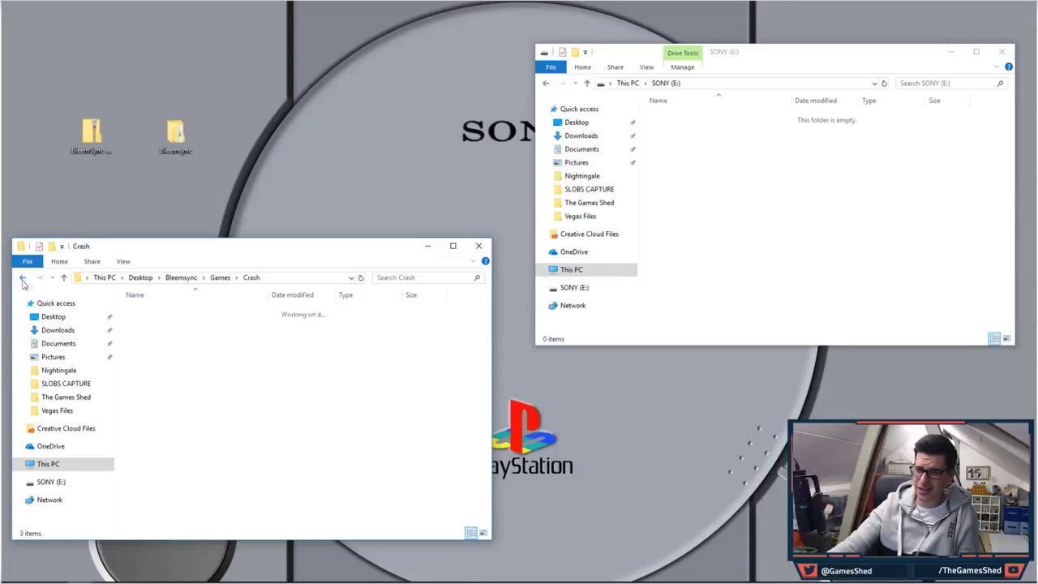
double_click(183, 347)
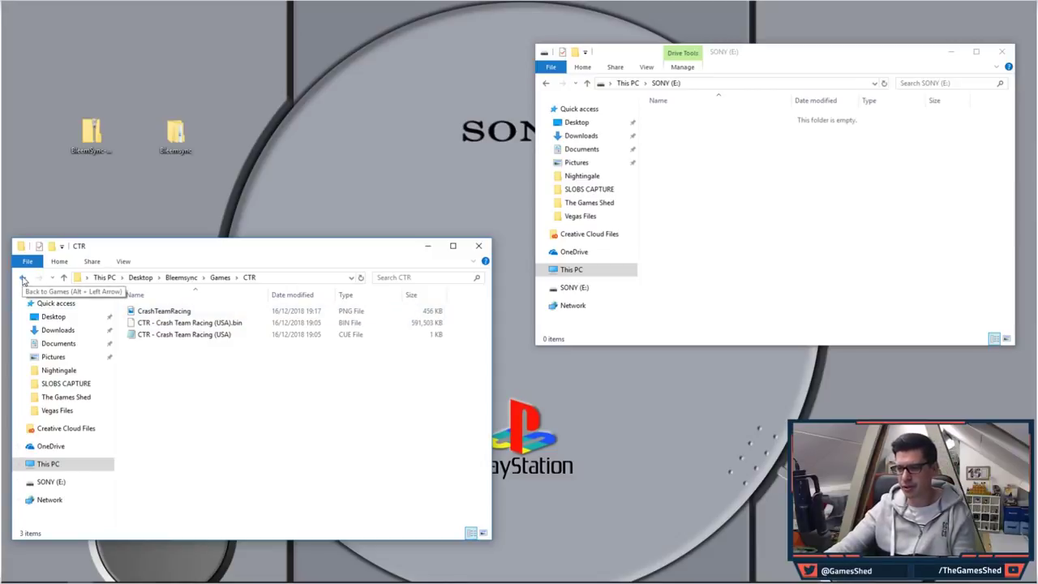
left_click(23, 277)
- Move the Crash and CTR folders out of Games into a new folder named PS ISO inside Bleemsync
left_click_drag(233, 379, 191, 335)
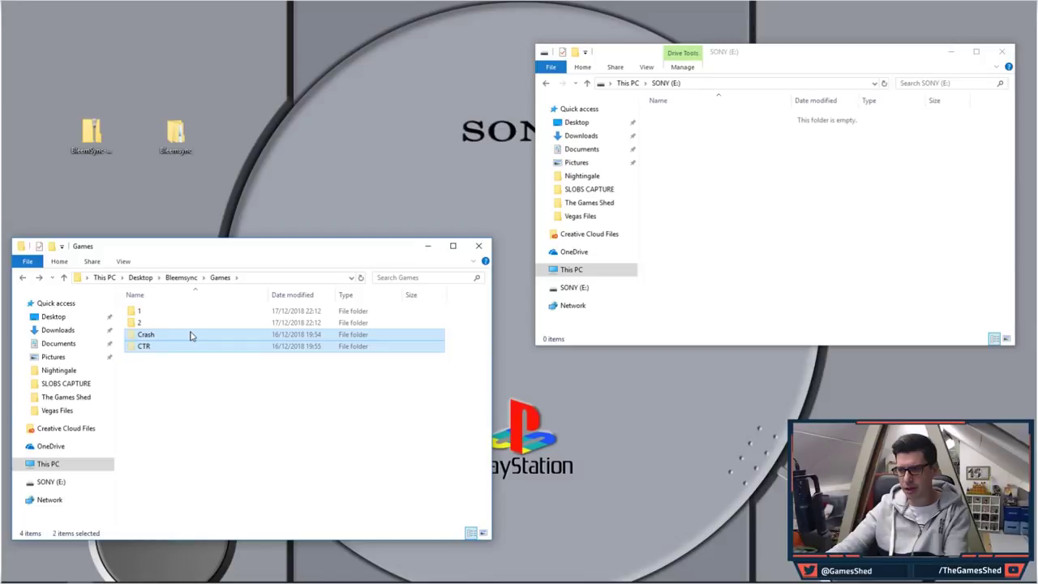
left_click(23, 277)
left_click(124, 261)
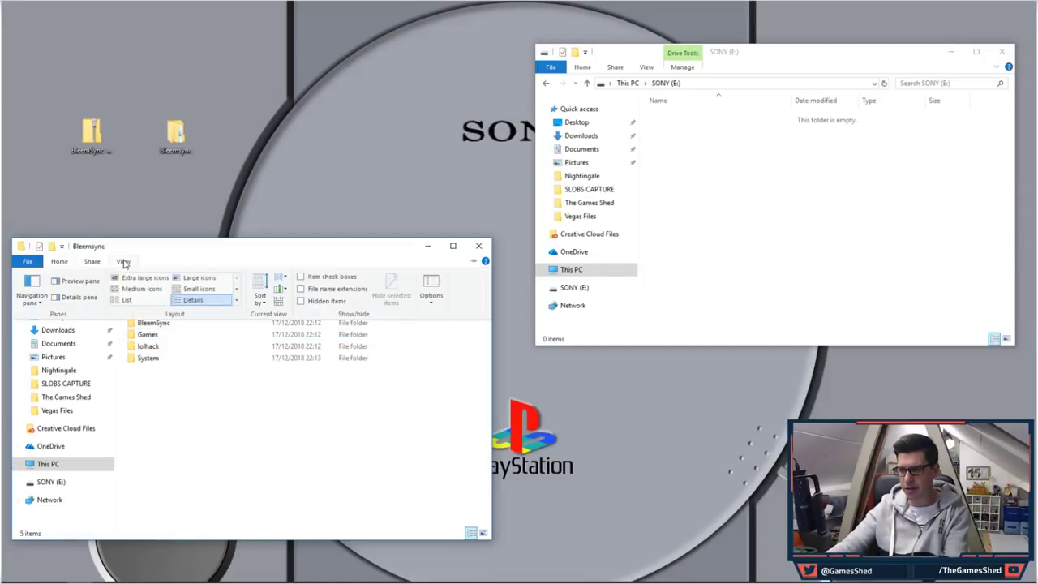
left_click(59, 261)
left_click(278, 288)
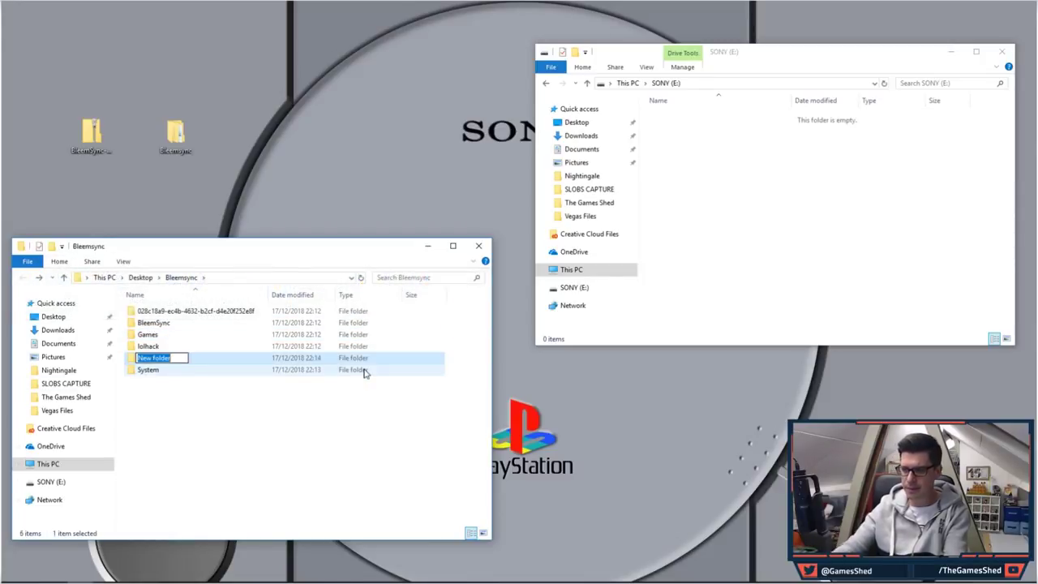
type("PS ISO")
left_click(201, 420)
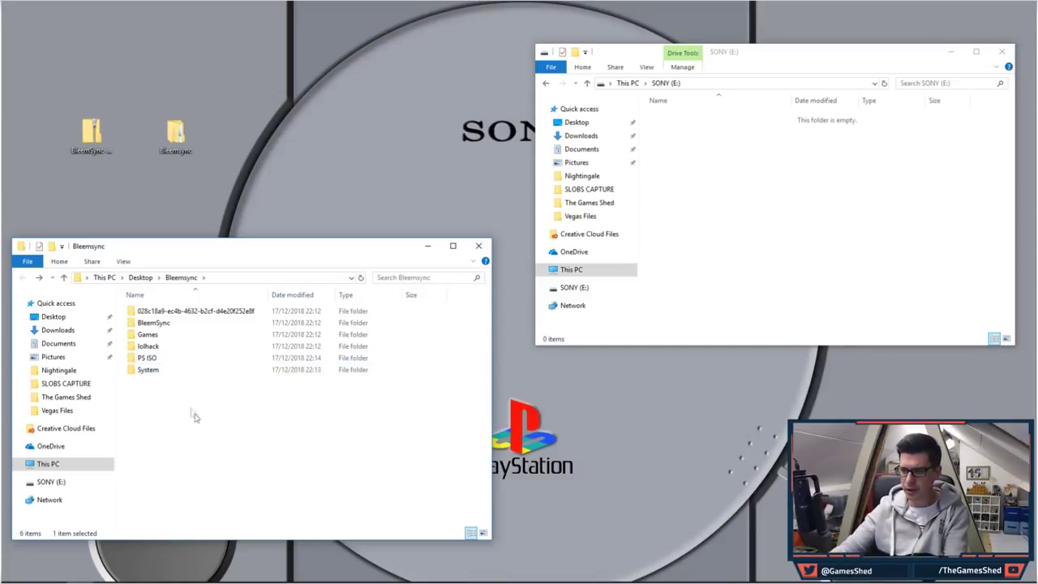
double_click(154, 357)
key("ctrl+v")
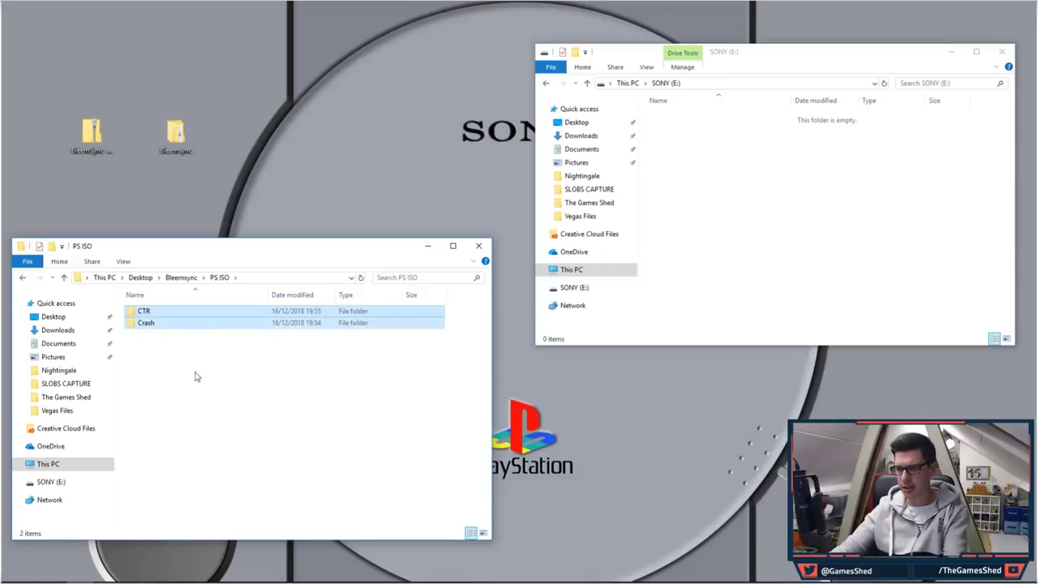
left_click(23, 277)
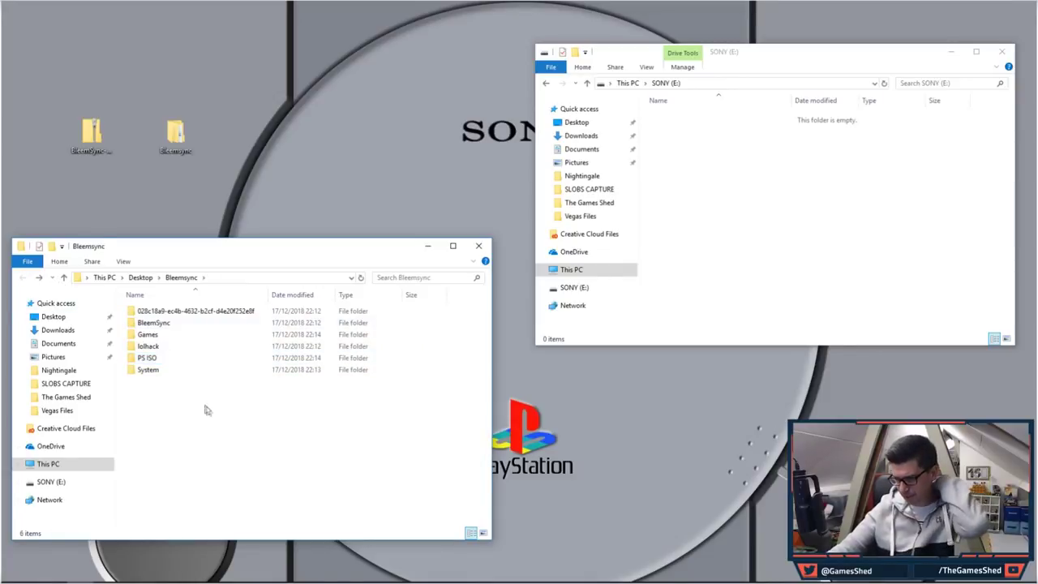
- Open the Crash folder in PS ISO, examine its BIN and CUE files, and view the CrashBandicoot cover image
double_click(159, 358)
double_click(159, 313)
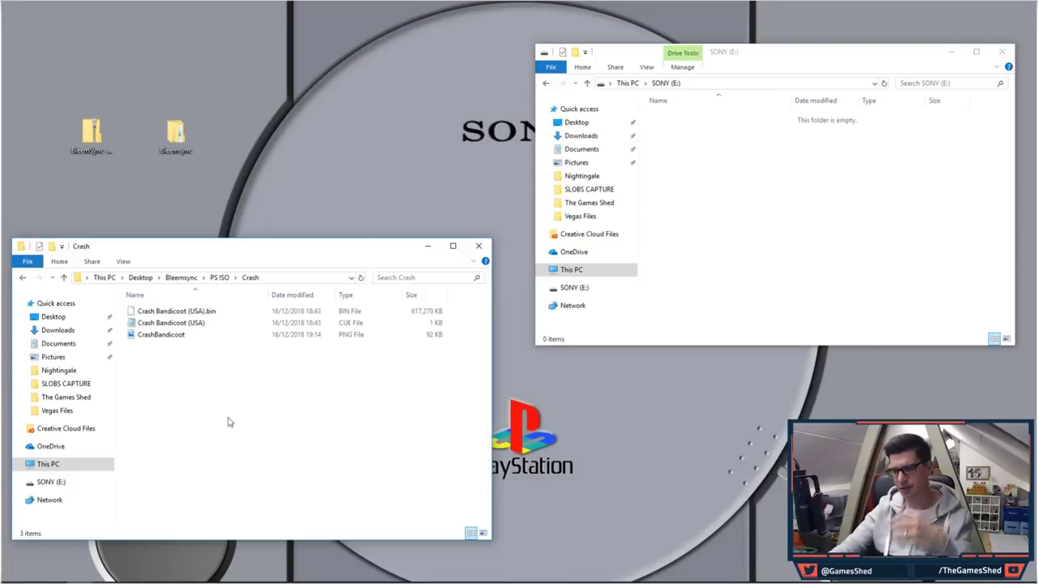
left_click(199, 312)
left_click(204, 325)
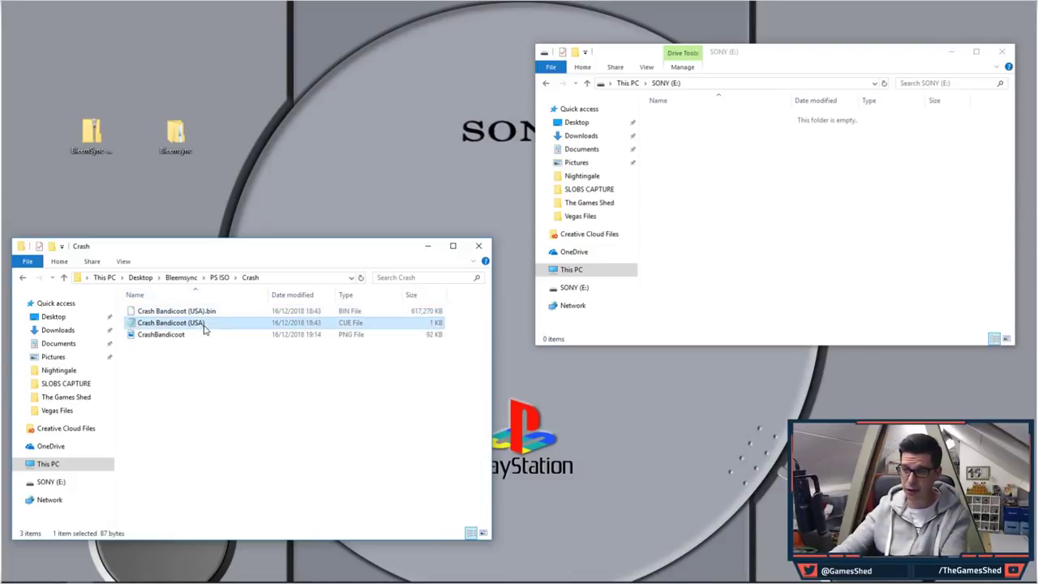
left_click(197, 397)
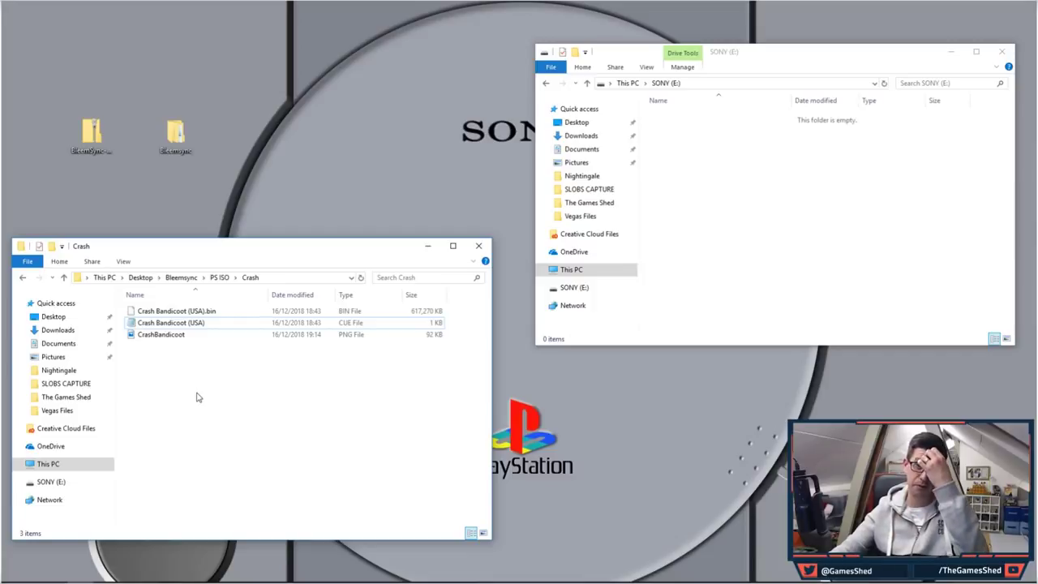
left_click(193, 335)
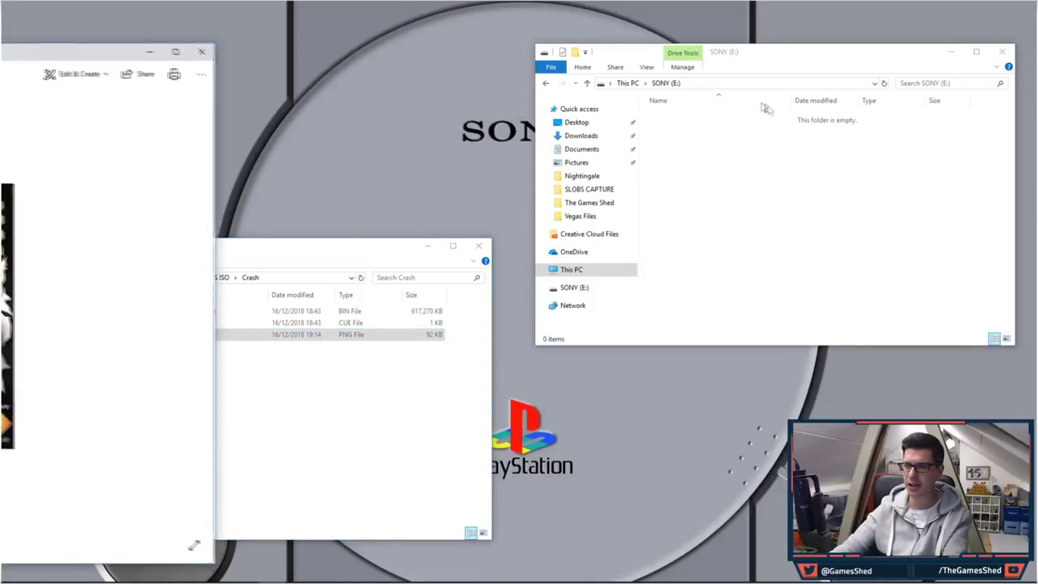
key("super+Right")
left_click_drag(811, 10, 410, 31)
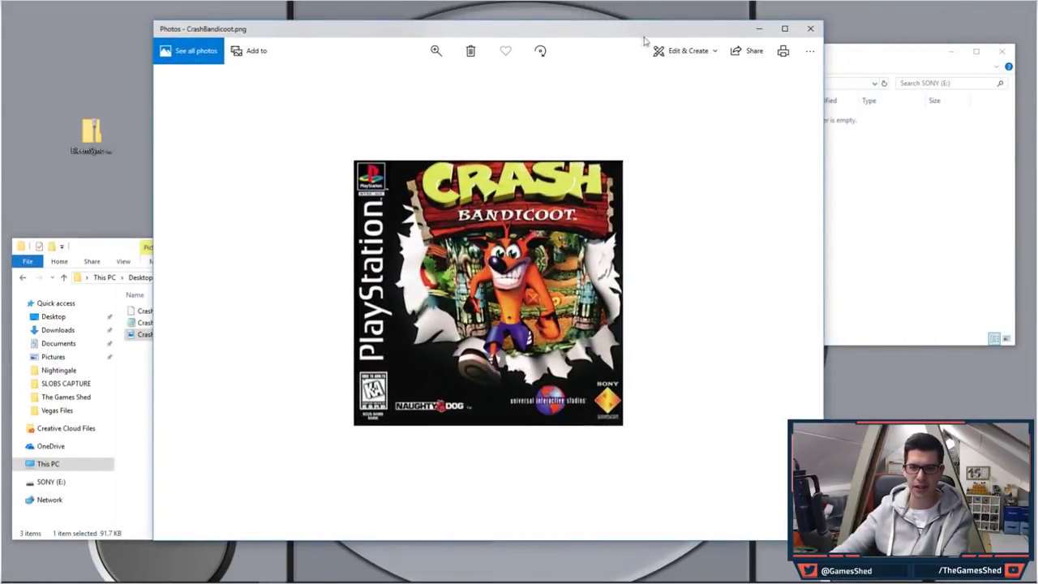
left_click(810, 28)
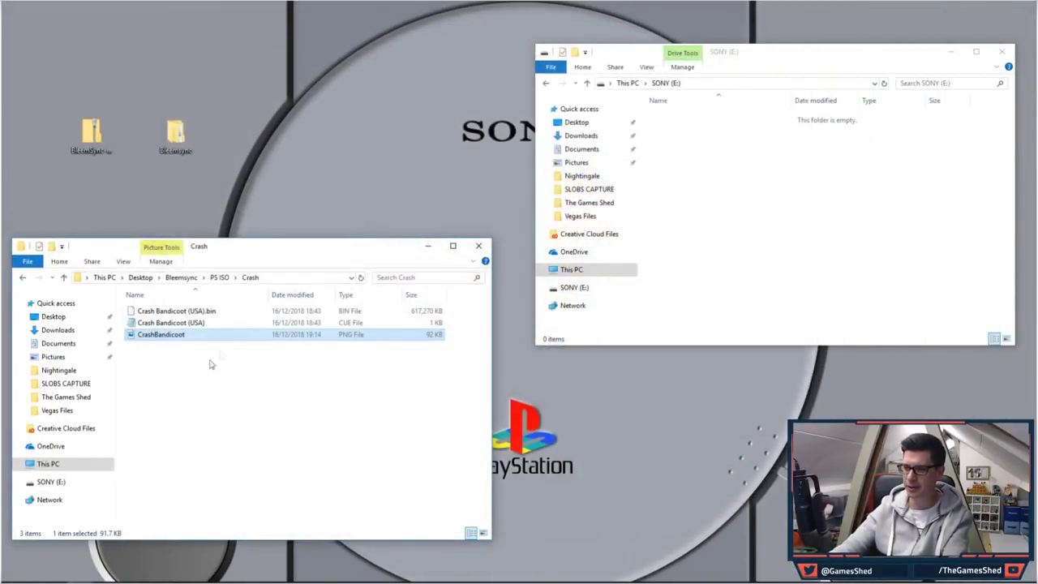
- Copy the cover image's name and rename the Crash Bandicoot CUE file to CrashBandicoot
left_click(171, 338)
key("ctrl+c")
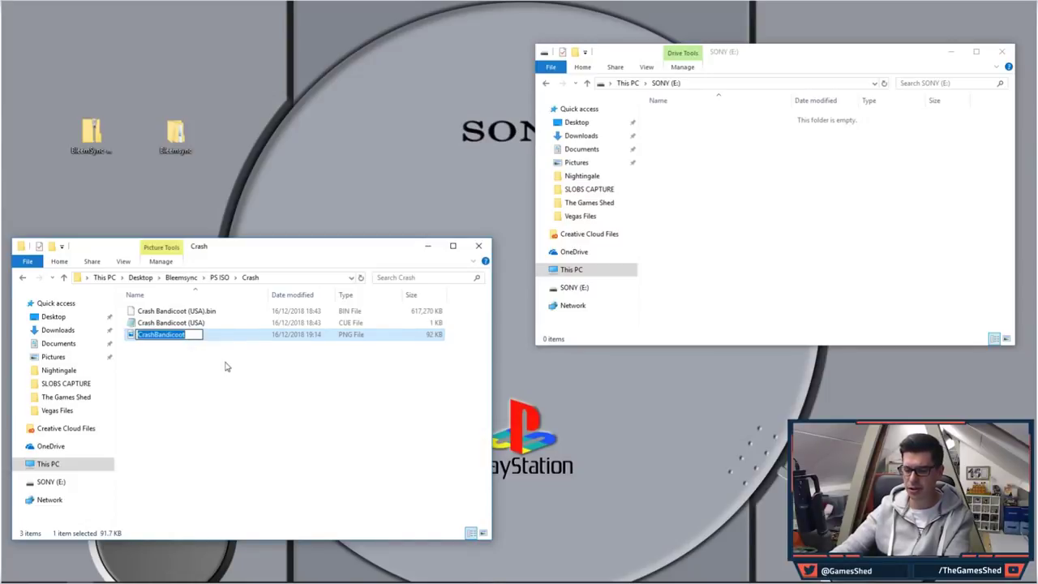
left_click(172, 363)
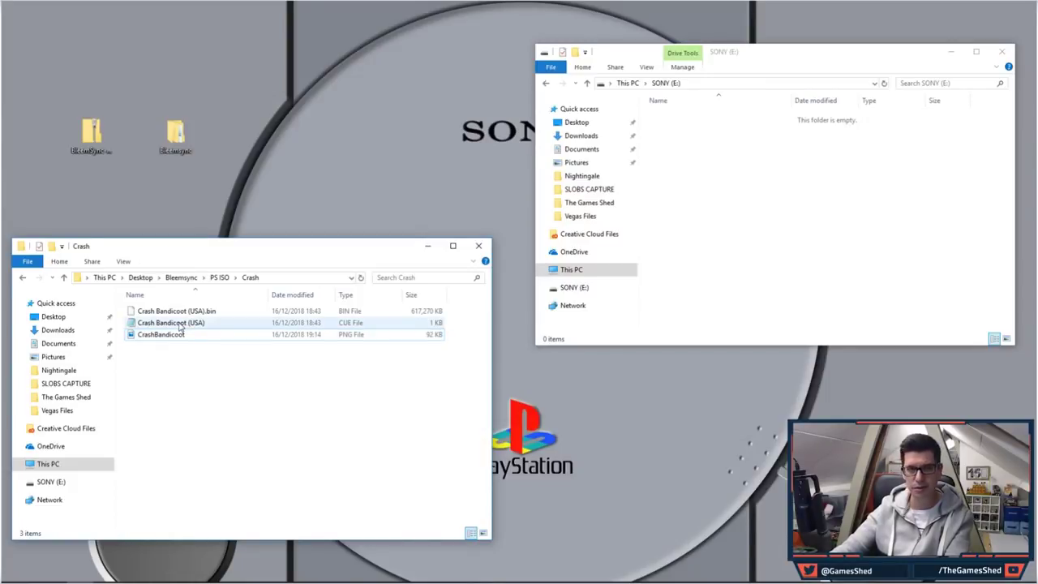
left_click(180, 324)
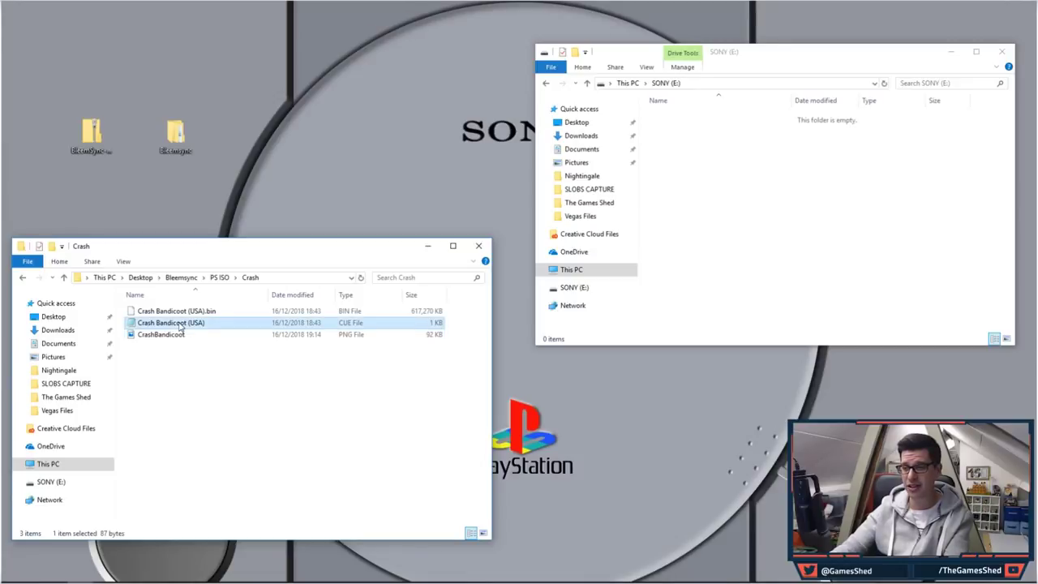
left_click(180, 324)
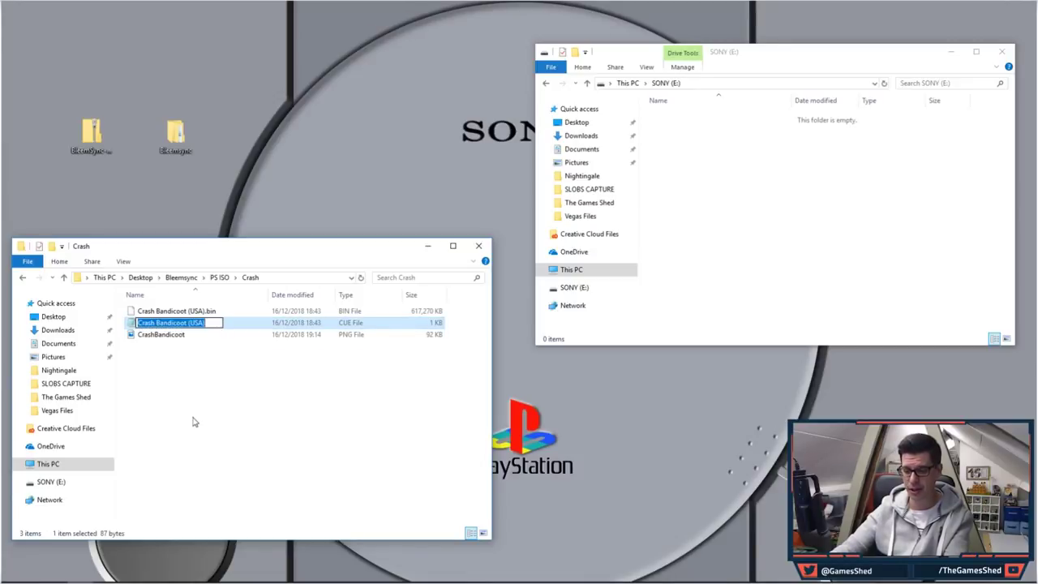
key("ctrl+v")
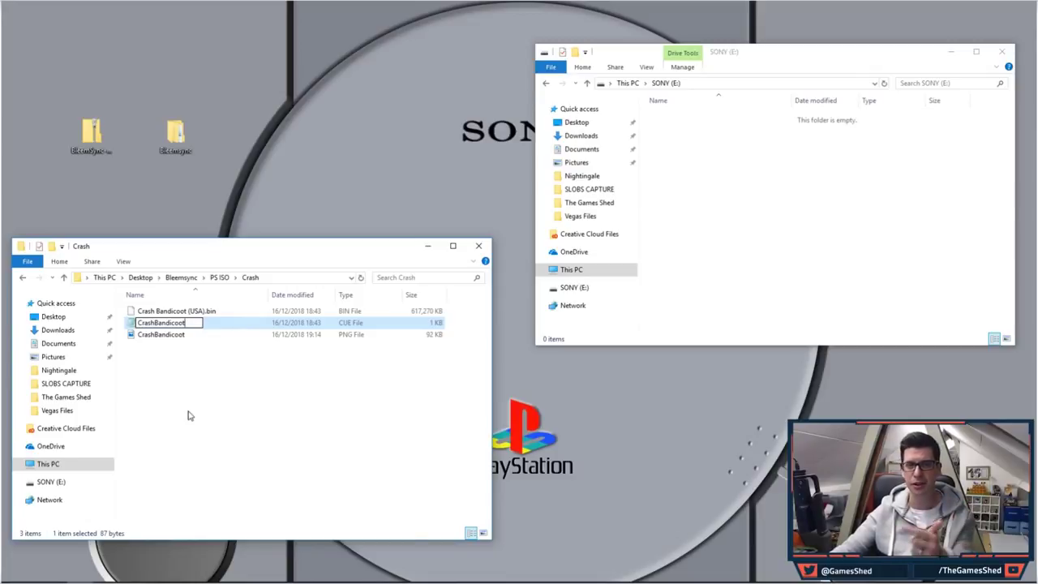
left_click(187, 413)
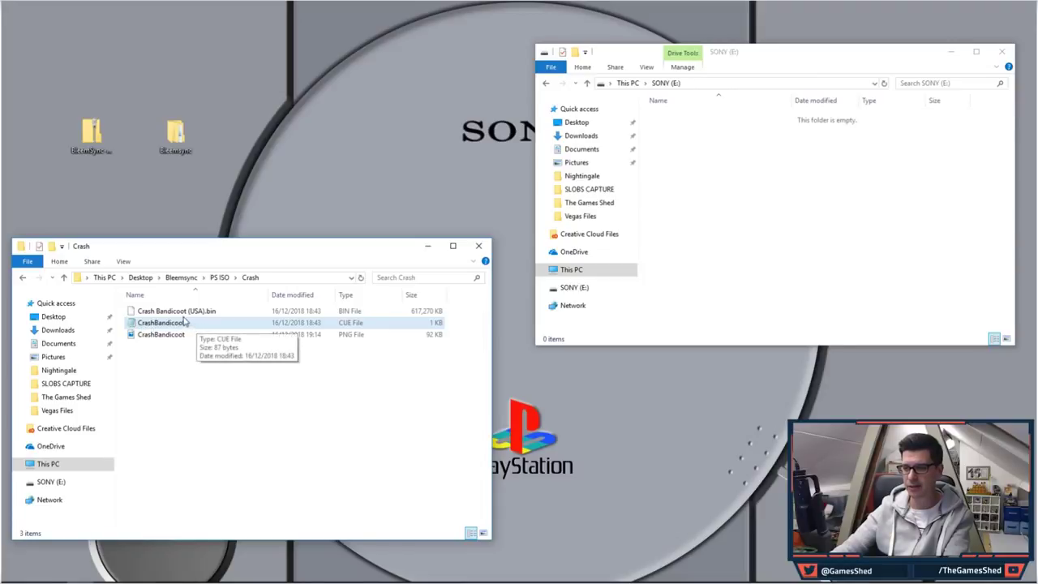
- Rename the Crash Bandicoot BIN file to CrashBandicoot.bin, keeping its extension
left_click(193, 313)
key("F2")
type("CrashBandicoot")
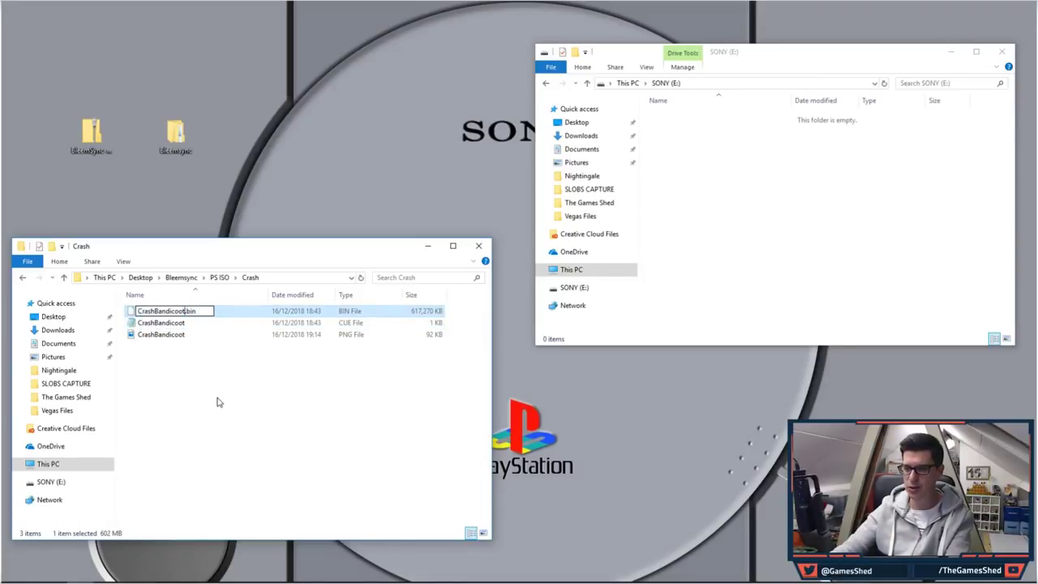
left_click(188, 409)
left_click(198, 323)
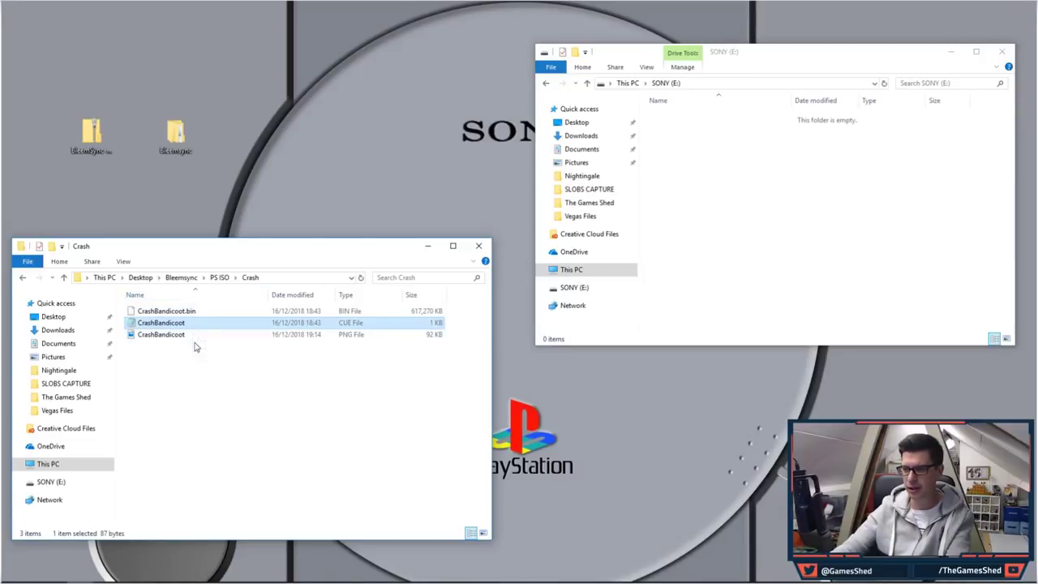
left_click(198, 335)
left_click(218, 373)
left_click_drag(200, 370, 166, 308)
left_click(213, 405)
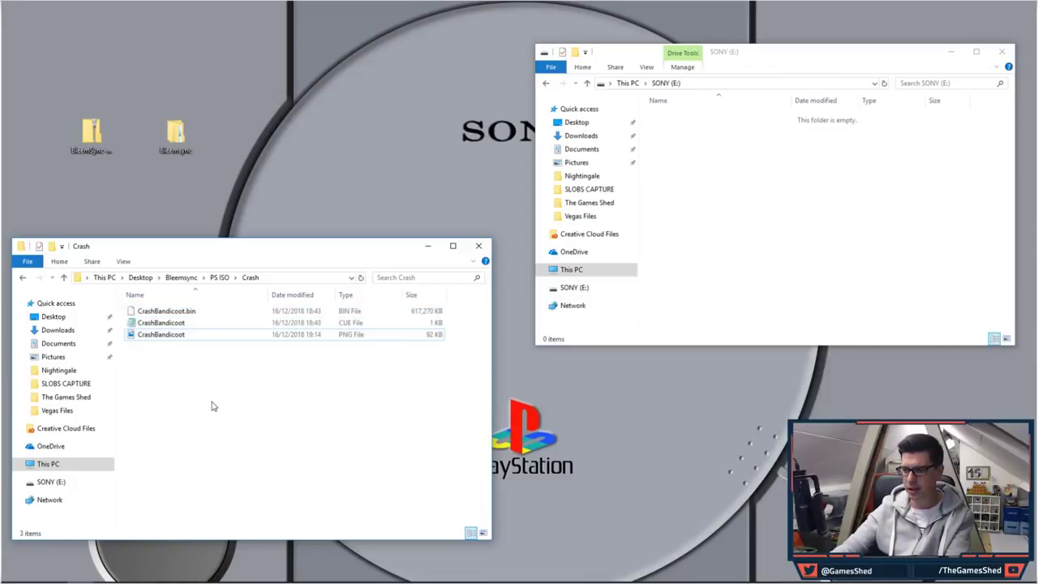
left_click(23, 278)
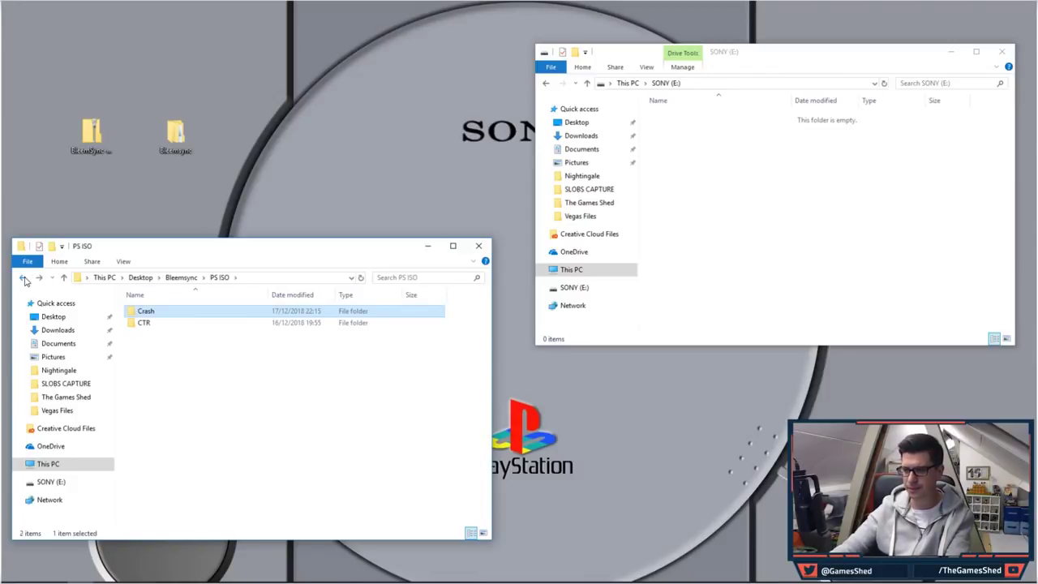
left_click(25, 278)
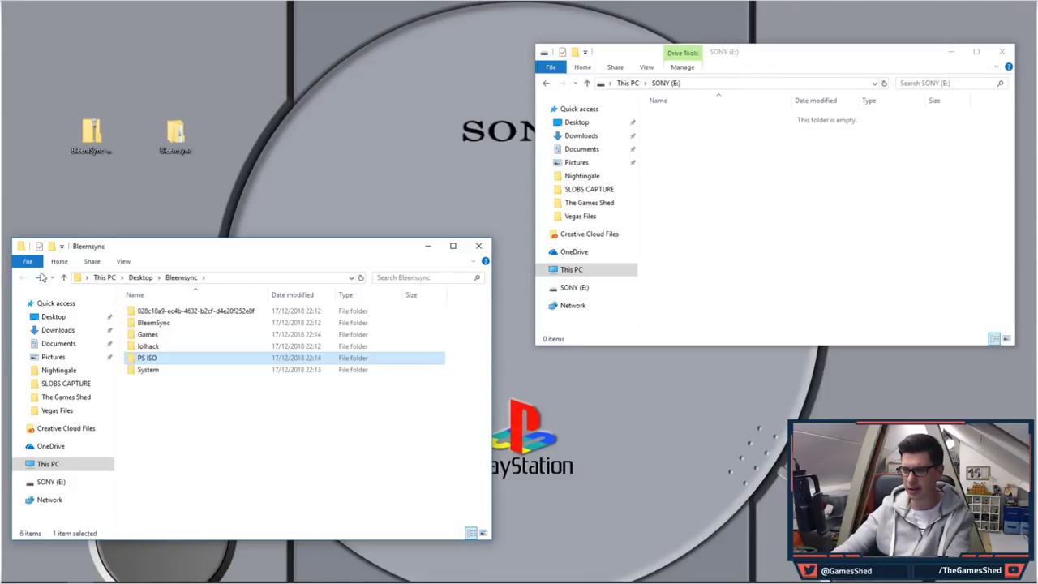
left_click(38, 277)
left_click(38, 277)
- Open the desktop Bleemsync folder in a separate window in place of the SONY drive window, and go to Games\1\GameData
left_click(177, 150)
left_click(440, 221)
left_click_drag(607, 167, 838, 200)
left_click(954, 52)
left_click_drag(770, 204, 783, 65)
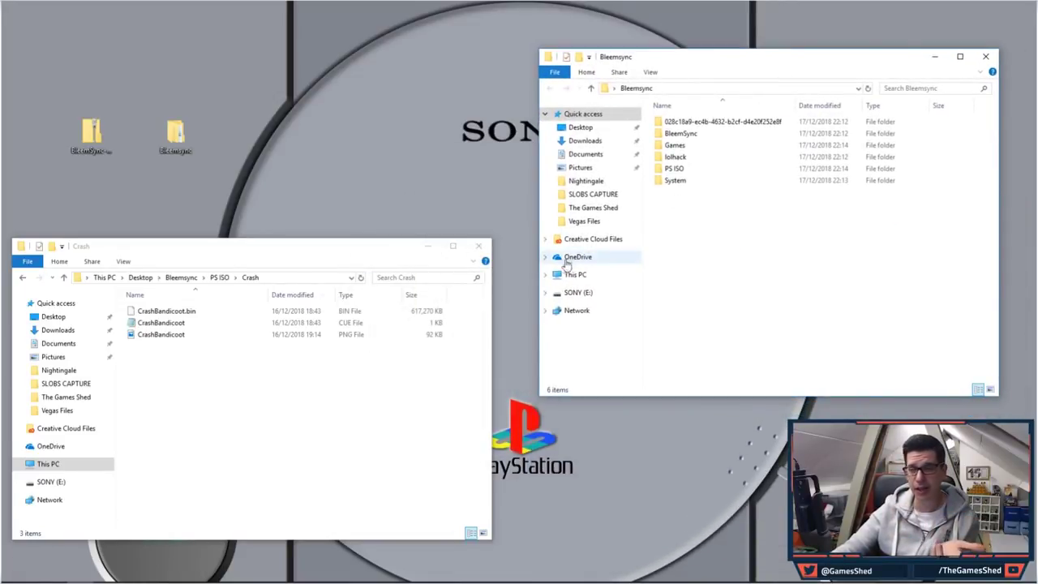
double_click(703, 146)
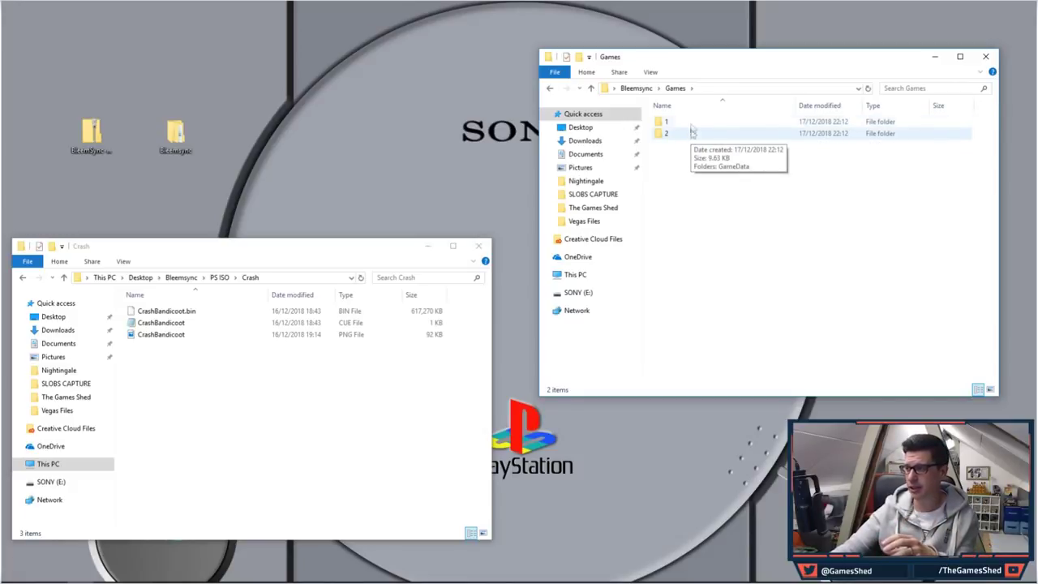
double_click(691, 121)
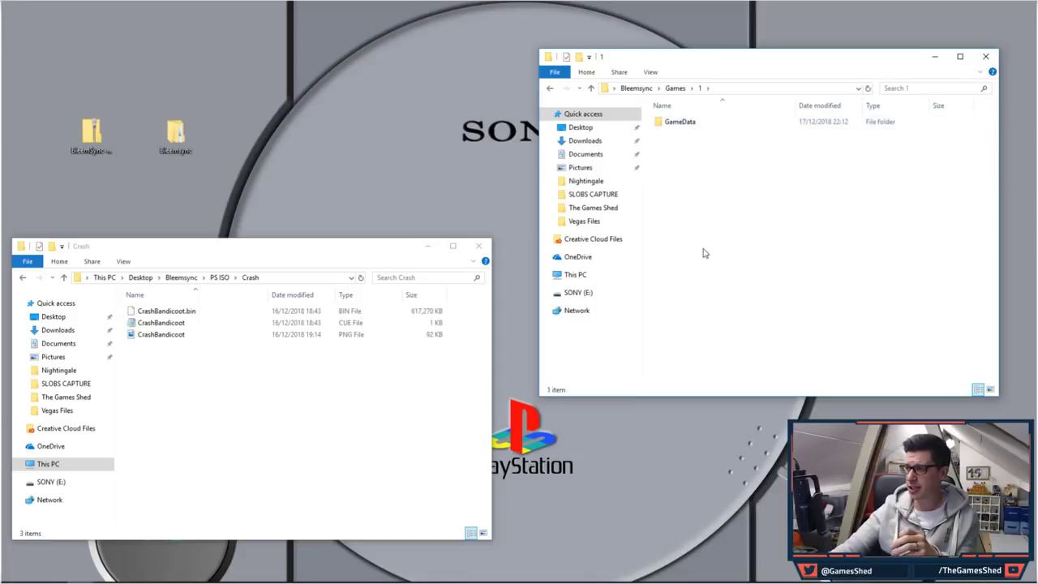
double_click(694, 123)
left_click_drag(711, 235, 685, 127)
left_click(730, 256)
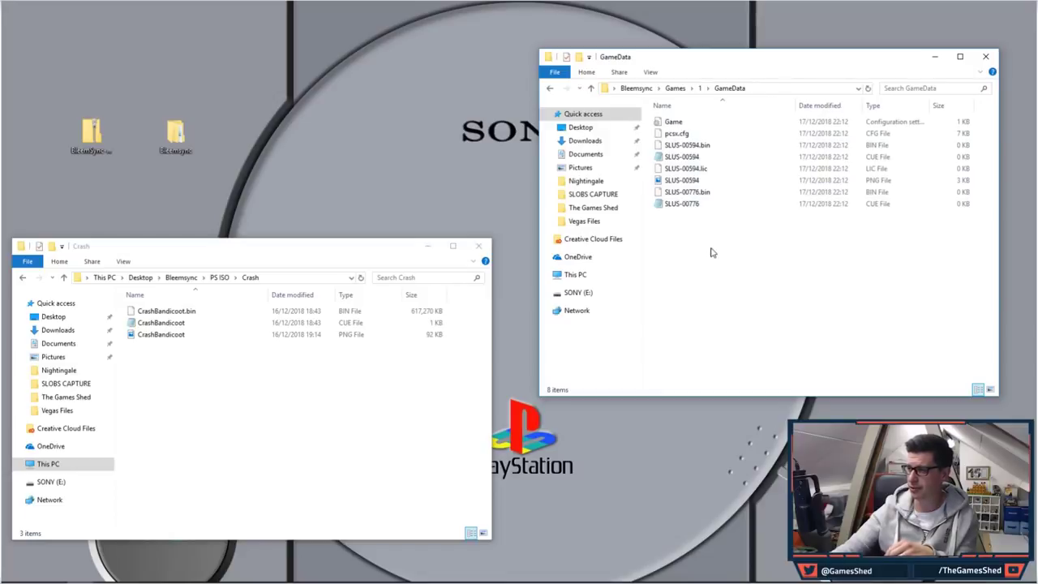
- Permanently delete the SLUS-00594 and SLUS-00776 files from GameData and copy in the three CrashBandicoot files
left_click_drag(718, 235, 708, 148)
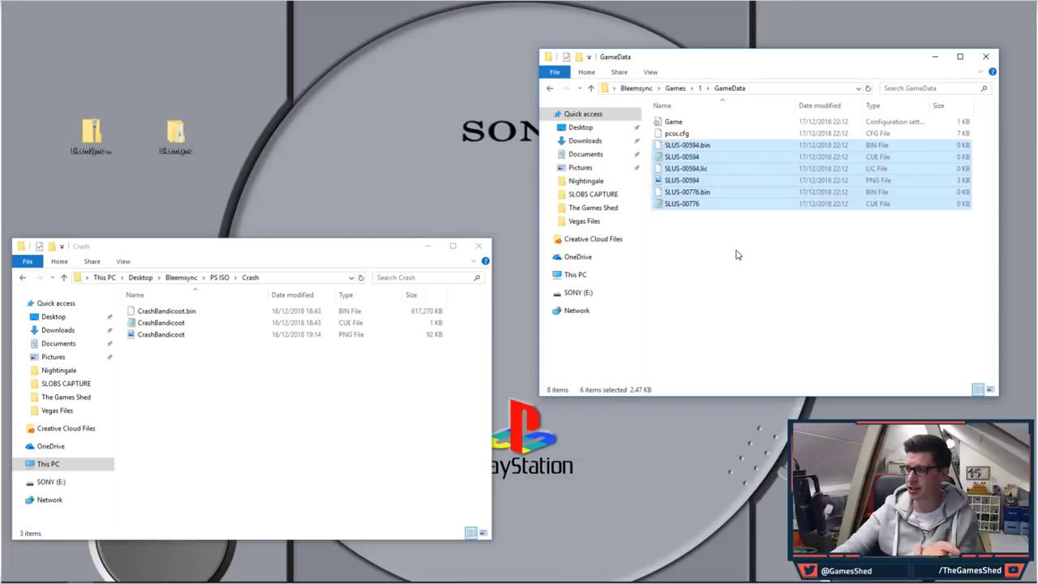
left_click_drag(762, 240, 699, 146)
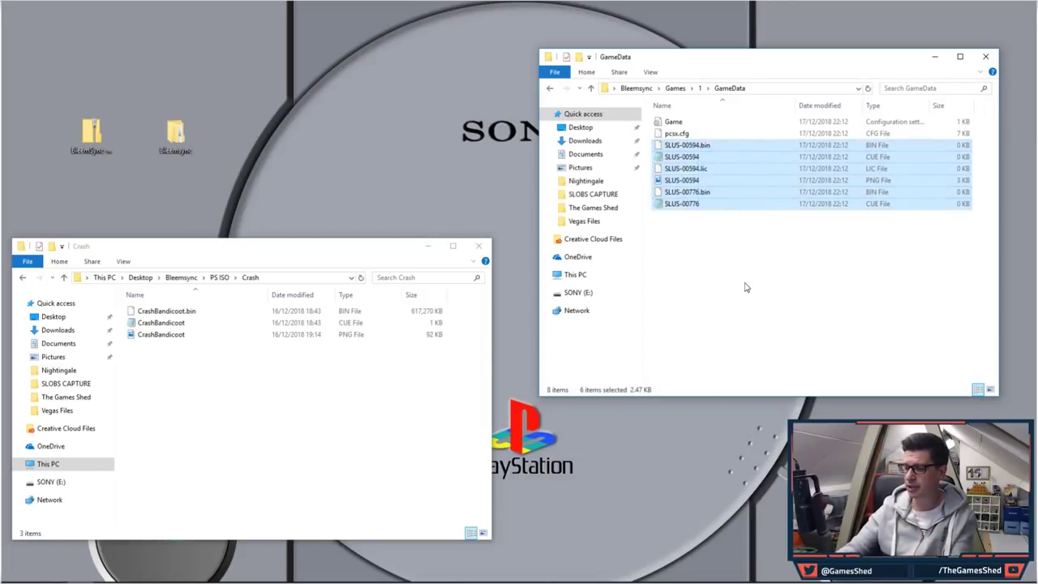
key("shift+Delete")
key("Return")
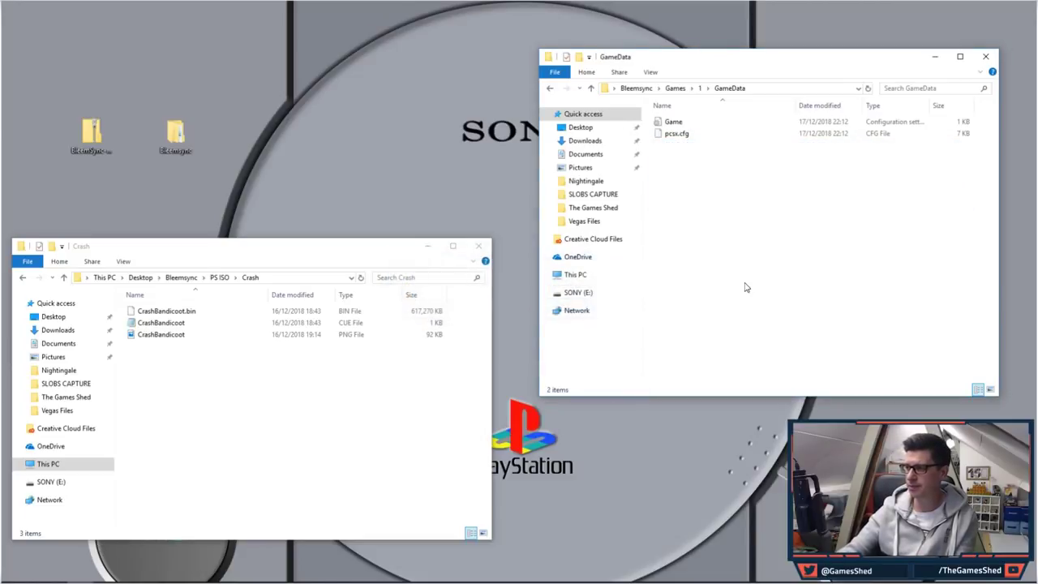
left_click_drag(186, 375, 695, 172)
left_click(702, 213)
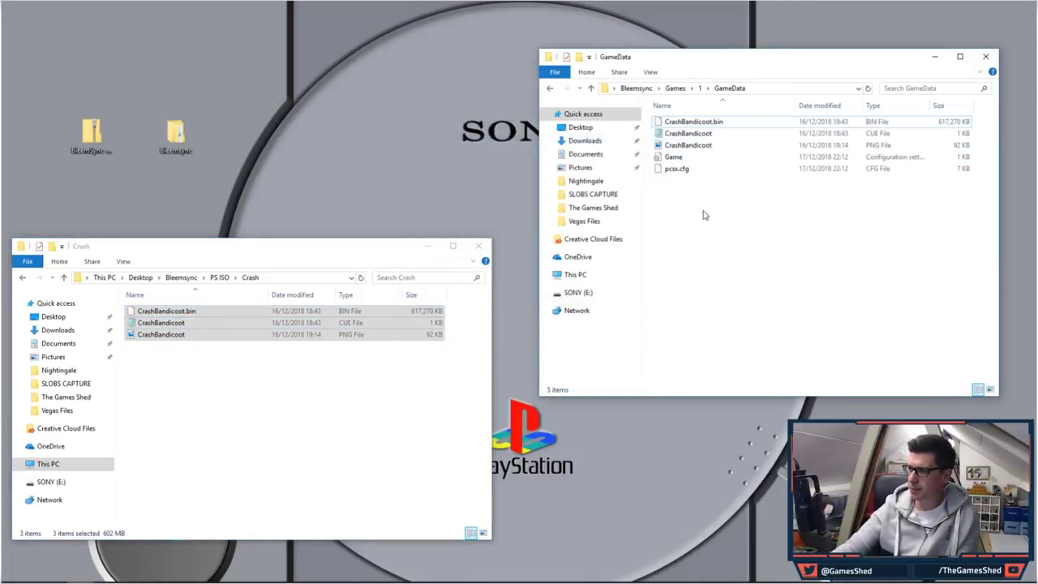
- Open the Game configuration file in Notepad for editing and examine its Discs, Title, Publisher, Players and Year entries
left_click(707, 161)
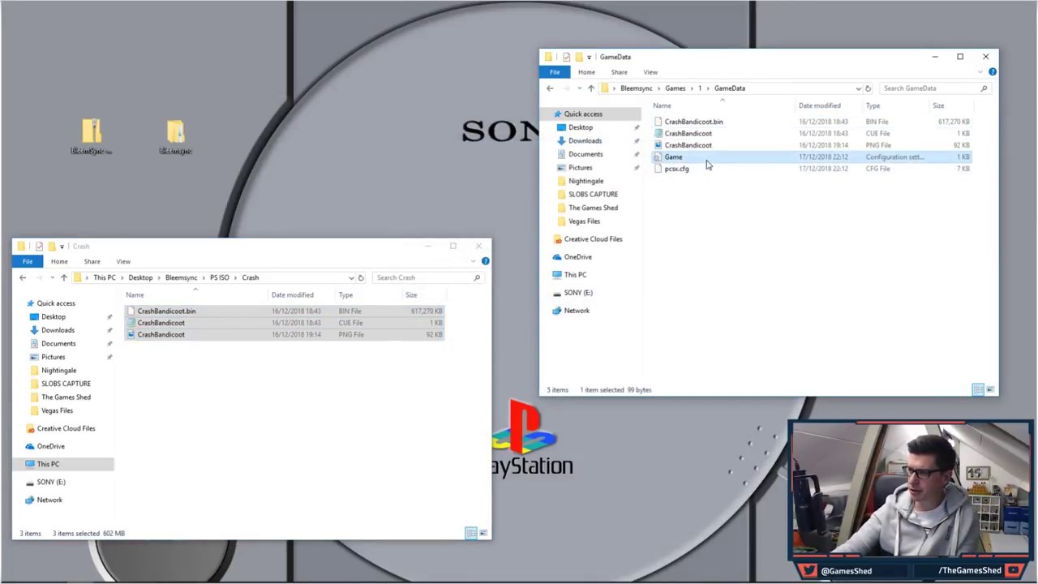
right_click(706, 164)
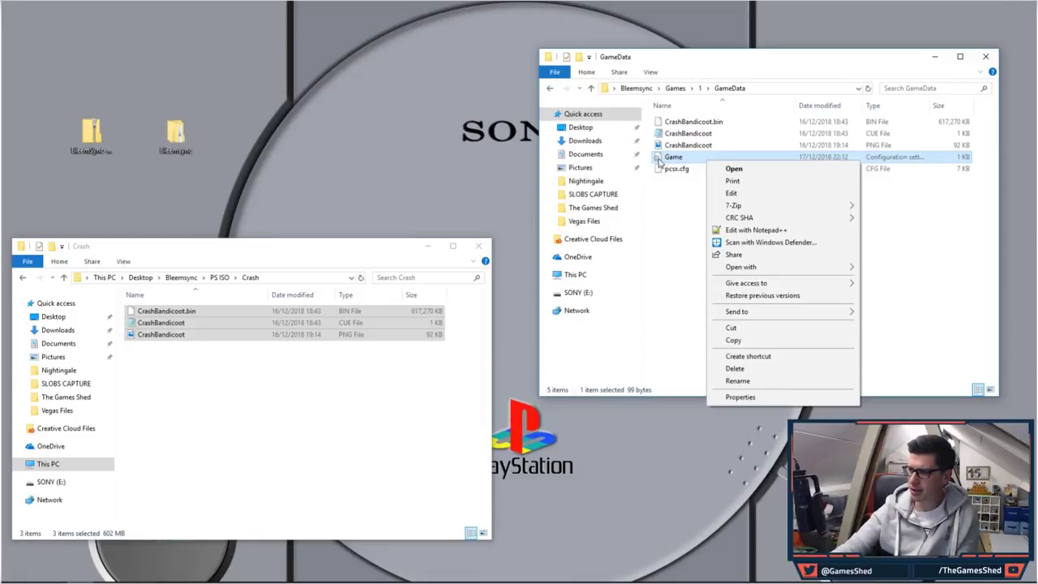
left_click(747, 193)
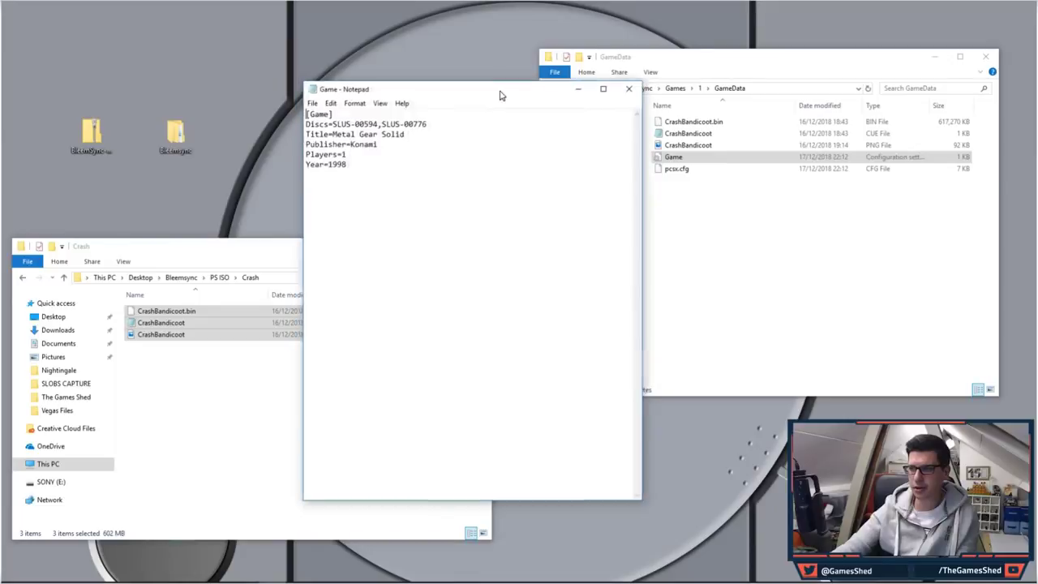
left_click_drag(500, 96, 668, 113)
key("alt+Tab")
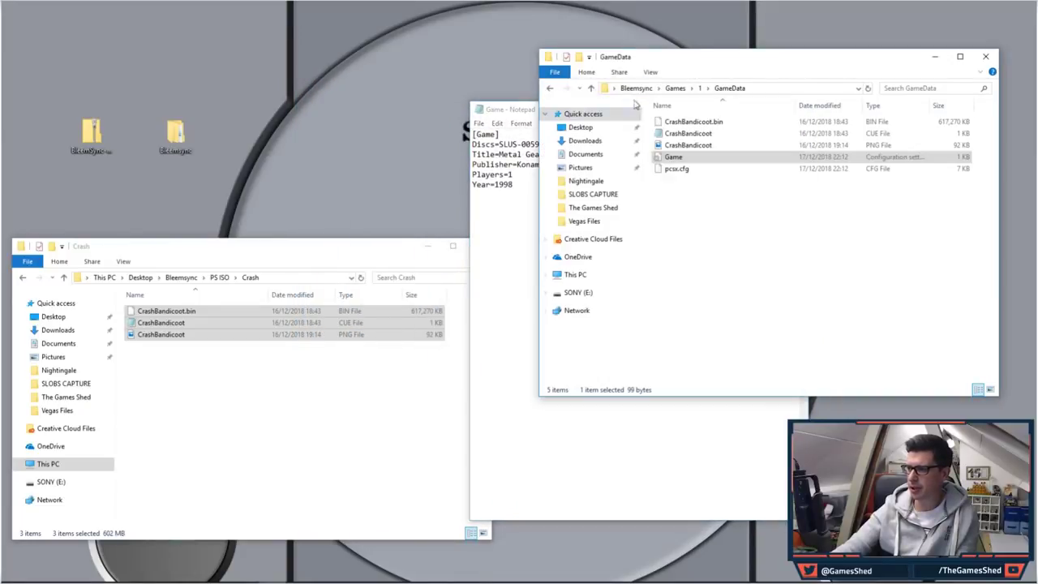
left_click(531, 112)
left_click_drag(568, 114, 691, 119)
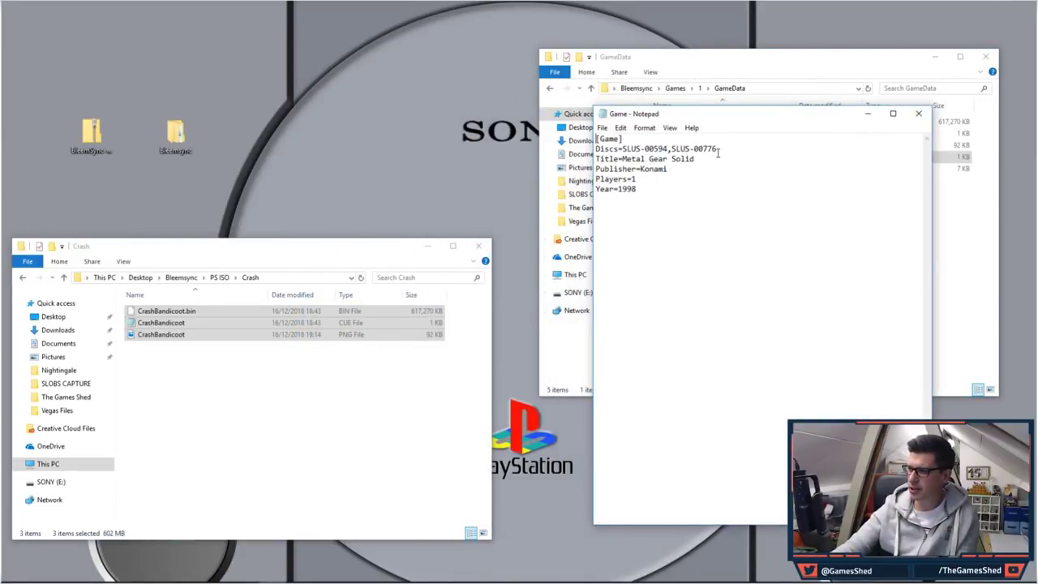
left_click_drag(717, 152, 625, 154)
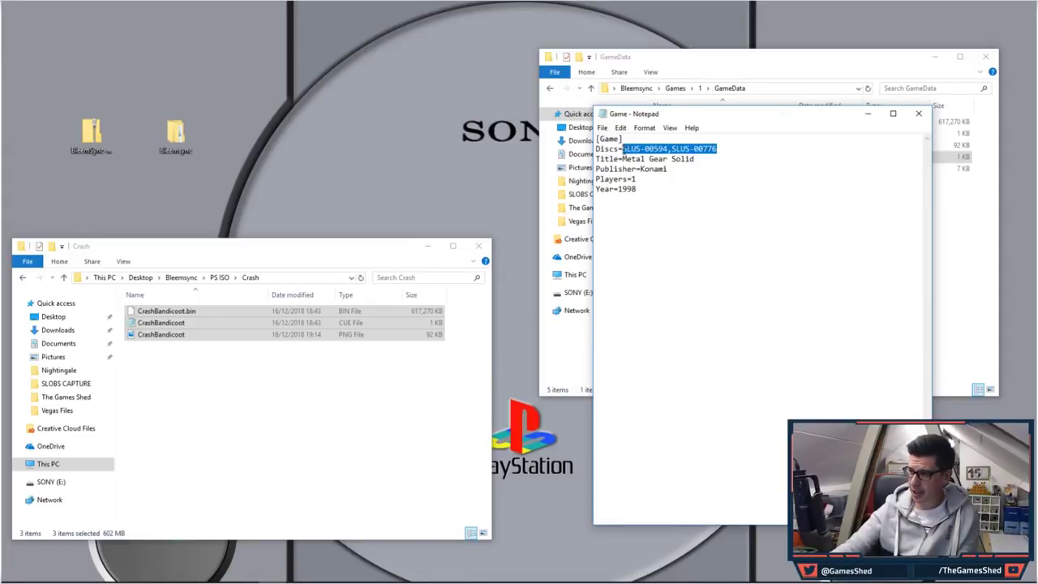
left_click_drag(696, 159, 622, 159)
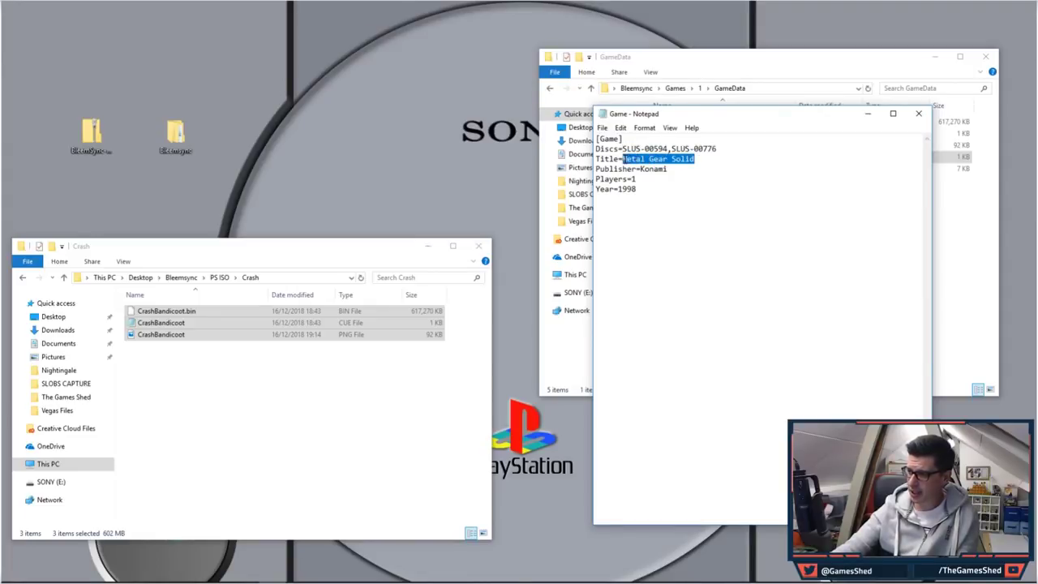
left_click_drag(686, 168, 622, 188)
- Copy the name of the CrashBandicoot cover image and set the Discs value in the Game file to CrashBandicoot
left_click_drag(718, 150, 622, 150)
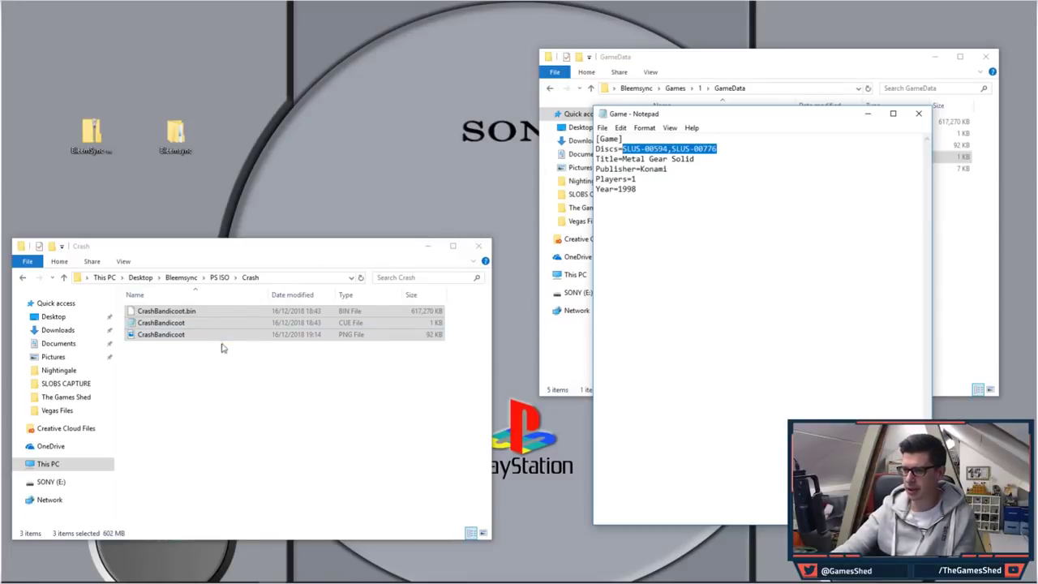
left_click(186, 336)
left_click(192, 336)
key("ctrl+c")
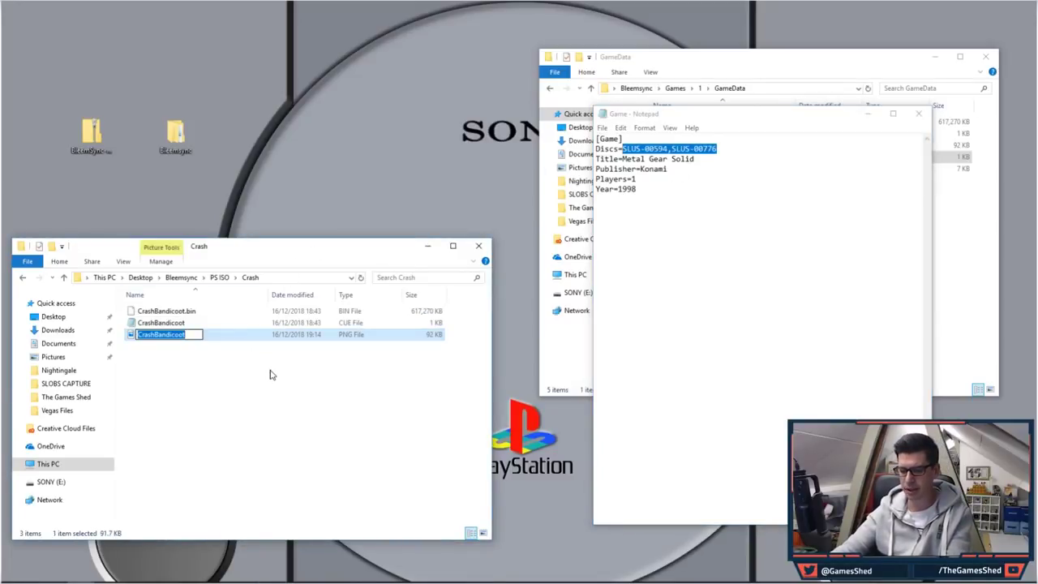
left_click(751, 150)
left_click_drag(717, 150, 622, 150)
key("ctrl+v")
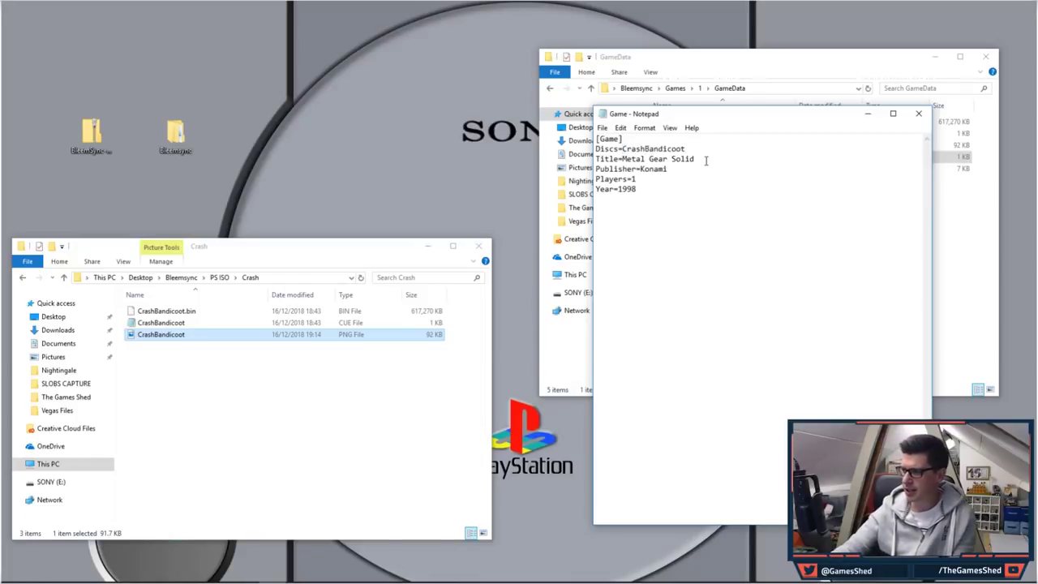
- Set the Title value to Crash Bandicoot and the Publisher value to Sony
left_click_drag(706, 161, 622, 159)
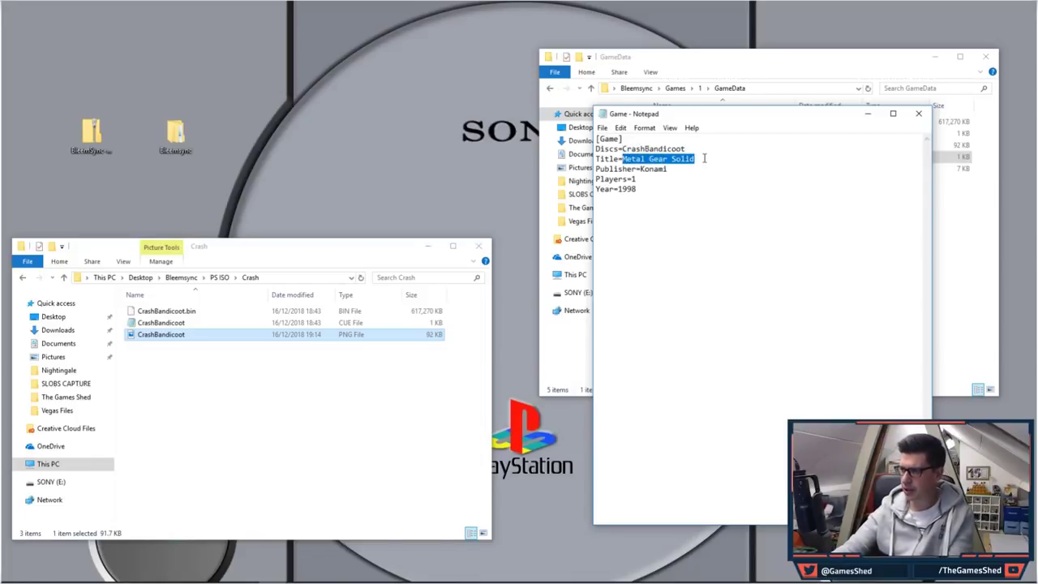
key("ctrl+v")
left_click(648, 159)
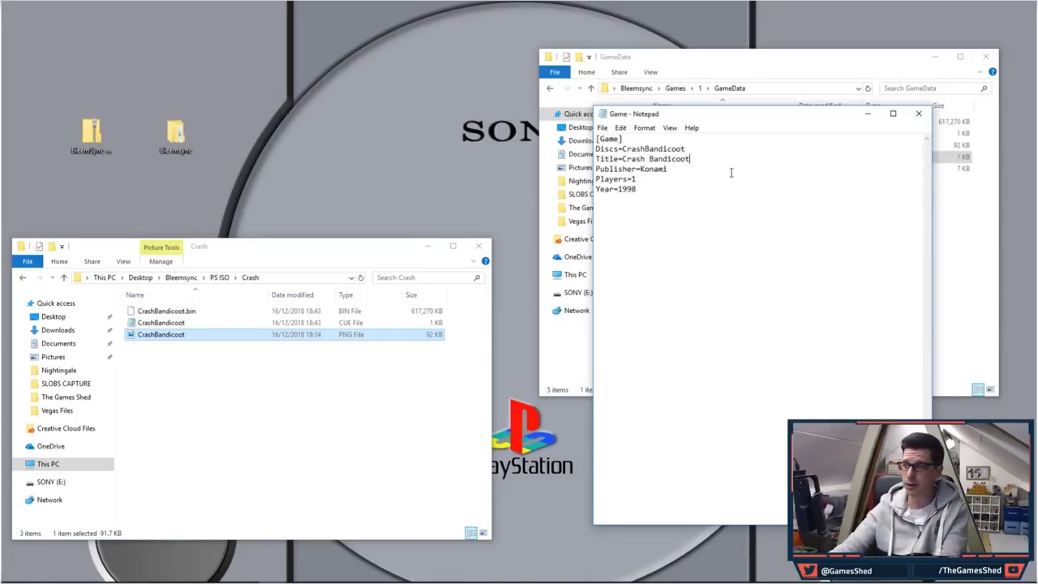
left_click_drag(674, 172, 640, 173)
type("Sony")
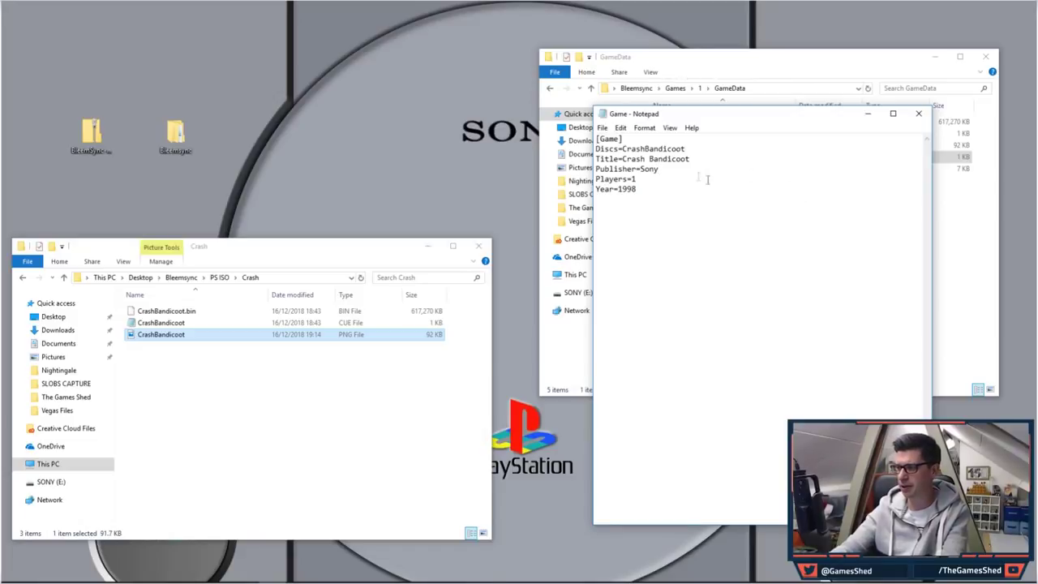
- Set the Year value to 1996, then save and close the Game configuration file
left_click(646, 192)
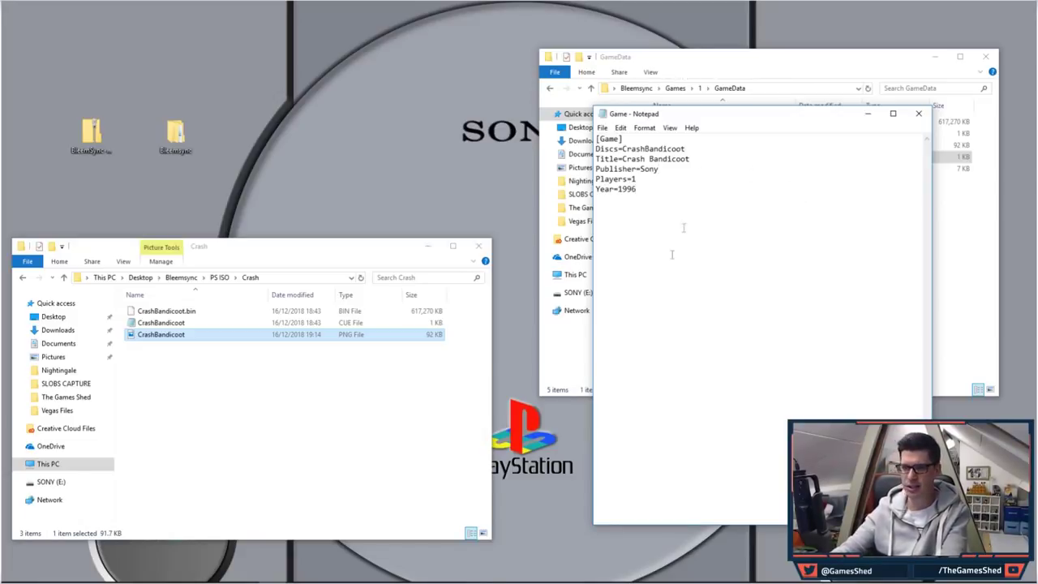
left_click(603, 128)
left_click(619, 166)
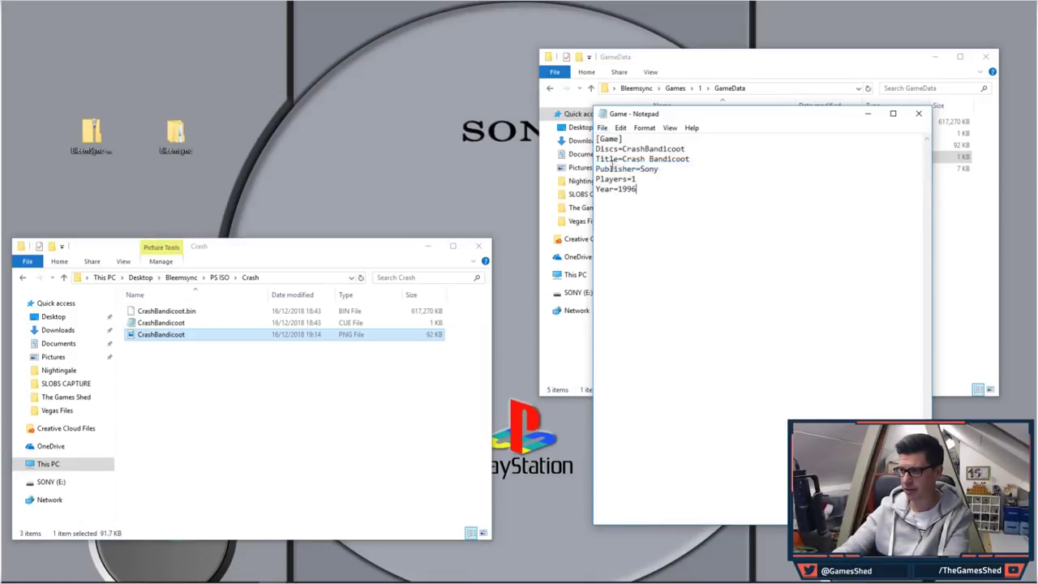
left_click(918, 113)
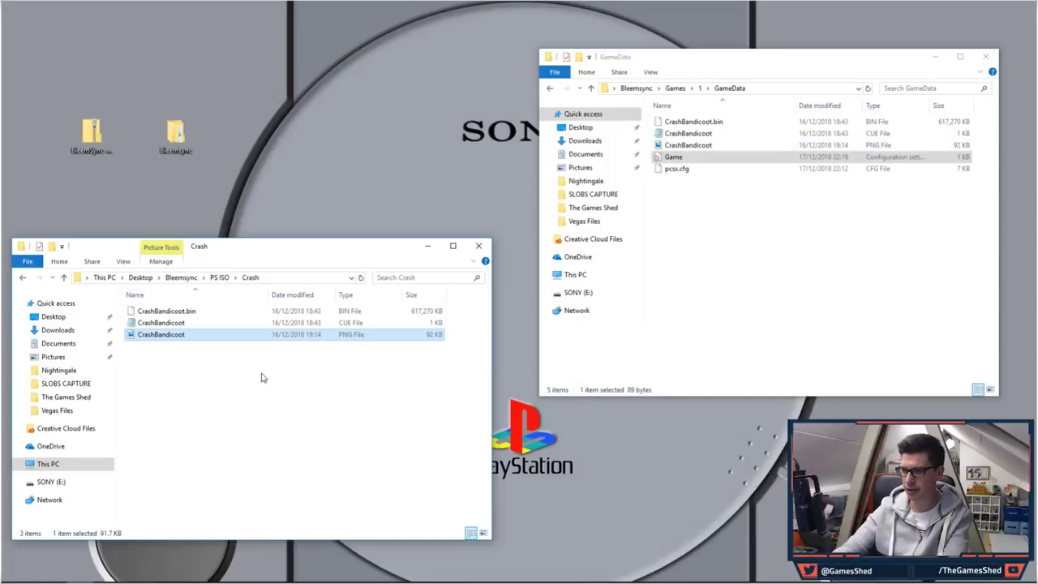
- Open the CTR folder in PS ISO and copy the CrashTeamRacing cover image's name
left_click(260, 375)
left_click(23, 279)
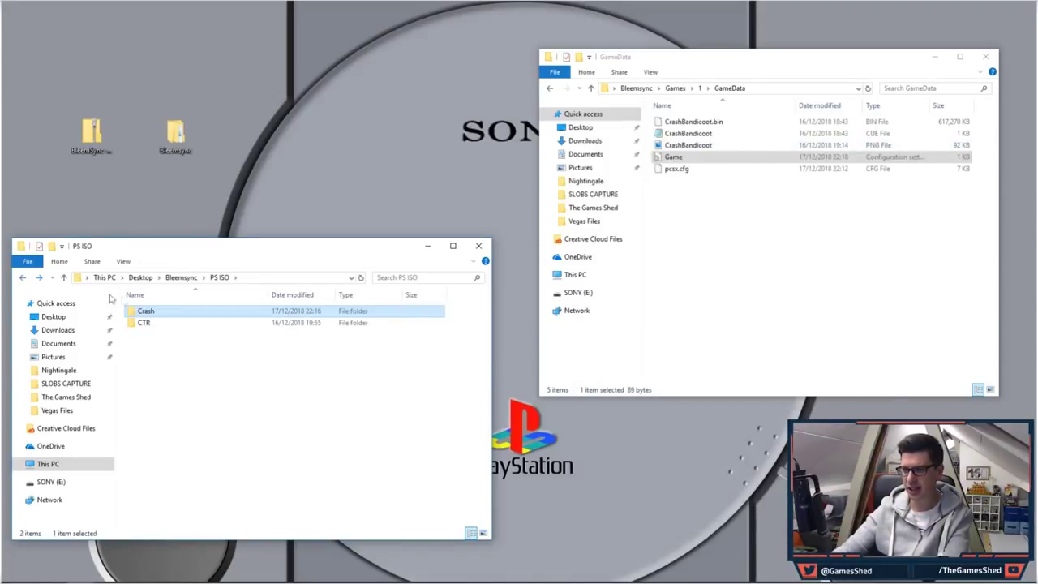
double_click(177, 322)
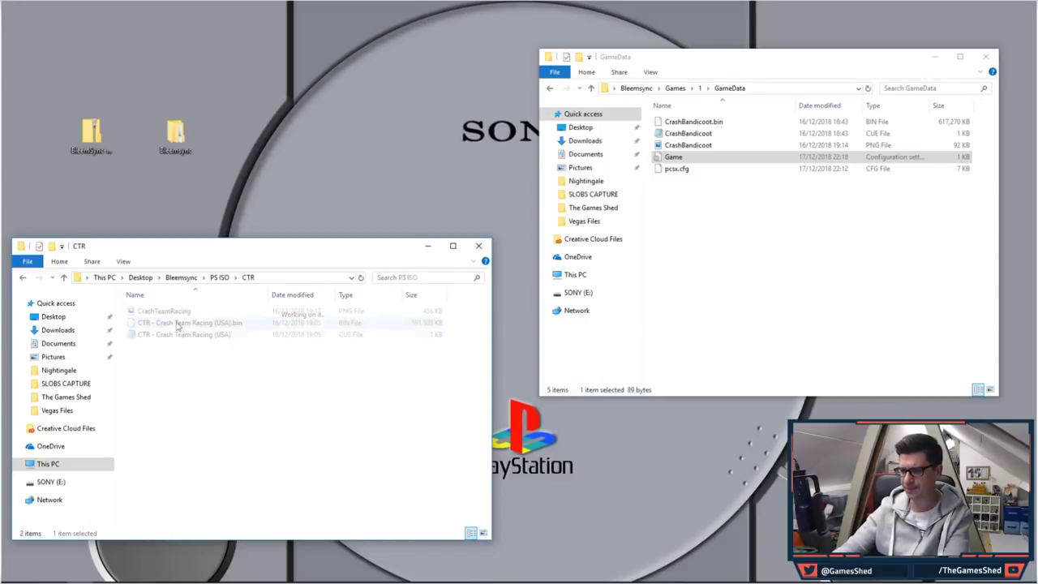
left_click(180, 312)
left_click(180, 312)
key("ctrl+c")
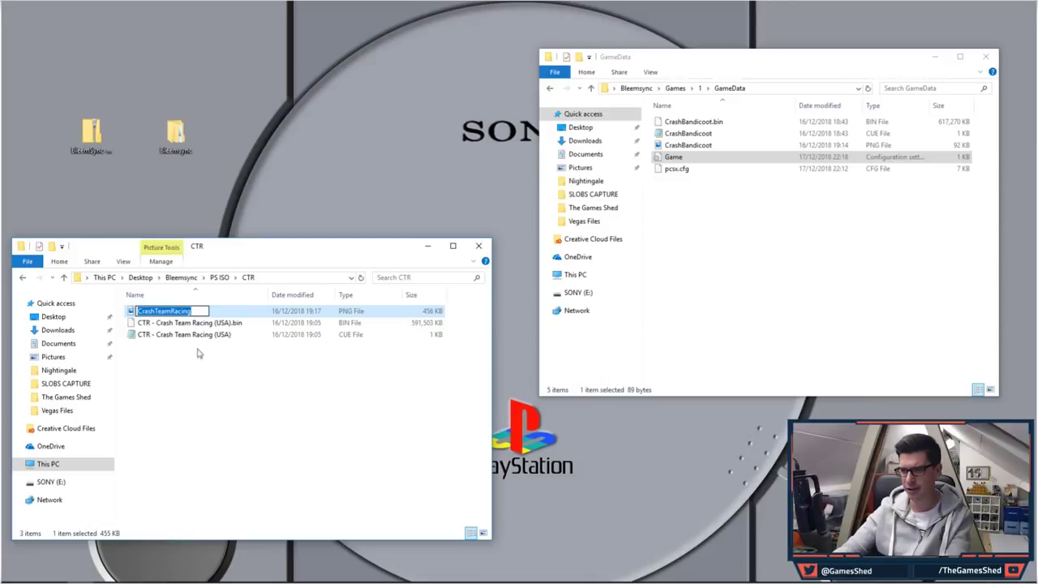
- Rename the CTR BIN file to CrashTeamRacing.bin, keeping its extension, and the CUE file to CrashTeamRacing
left_click(204, 325)
left_click(211, 325)
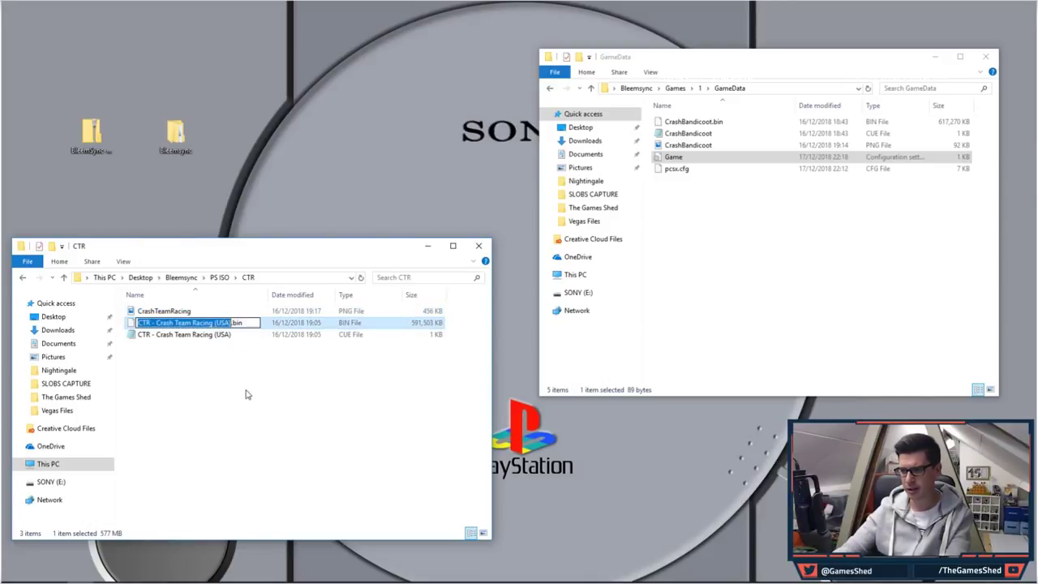
key("ctrl+v")
left_click(182, 341)
left_click(185, 341)
key("ctrl+v")
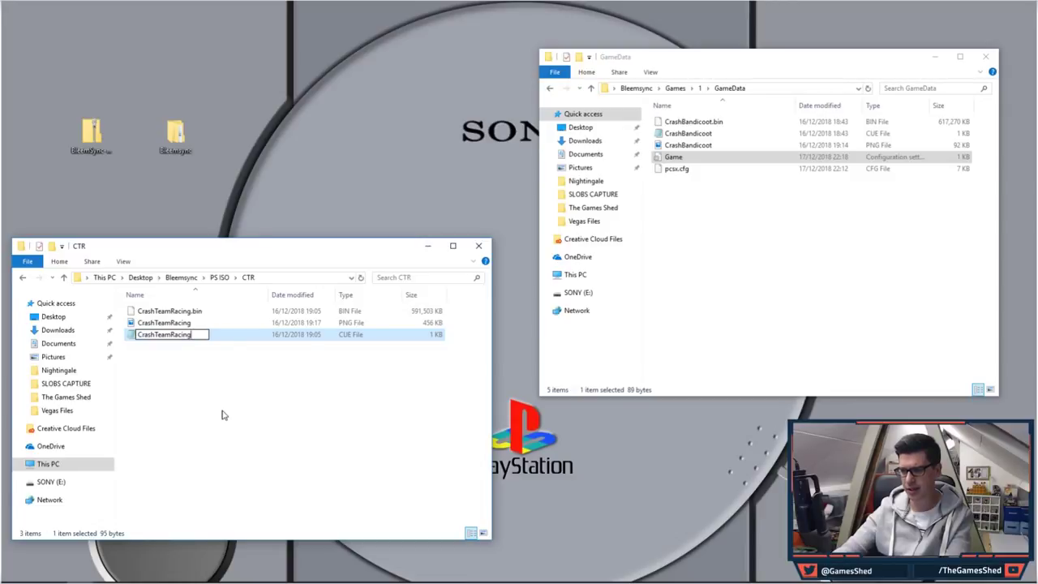
left_click(223, 415)
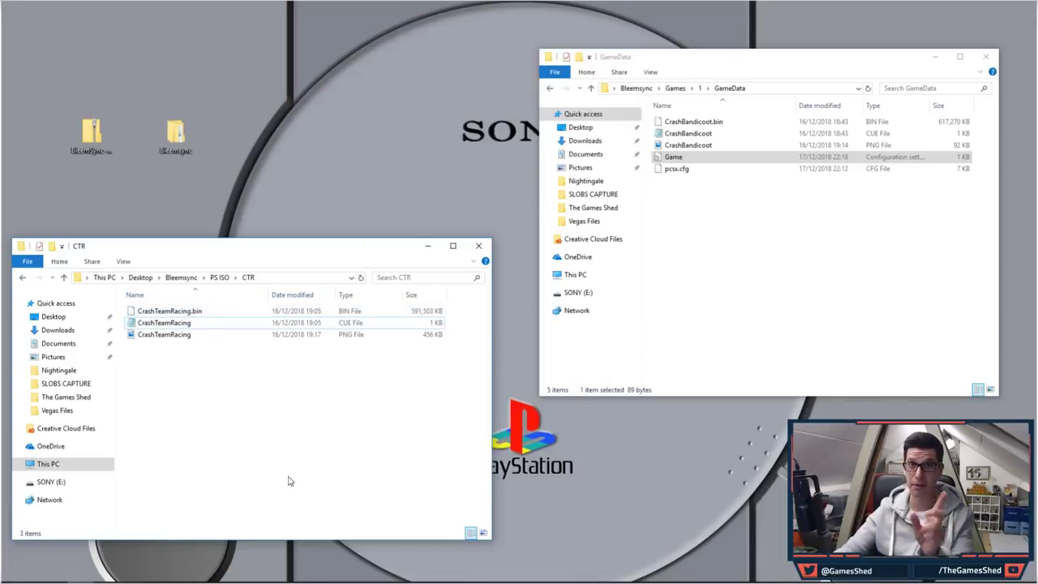
- Permanently delete the four SLUS-01066 files from the GameData folder of Games folder 2
left_click(648, 149)
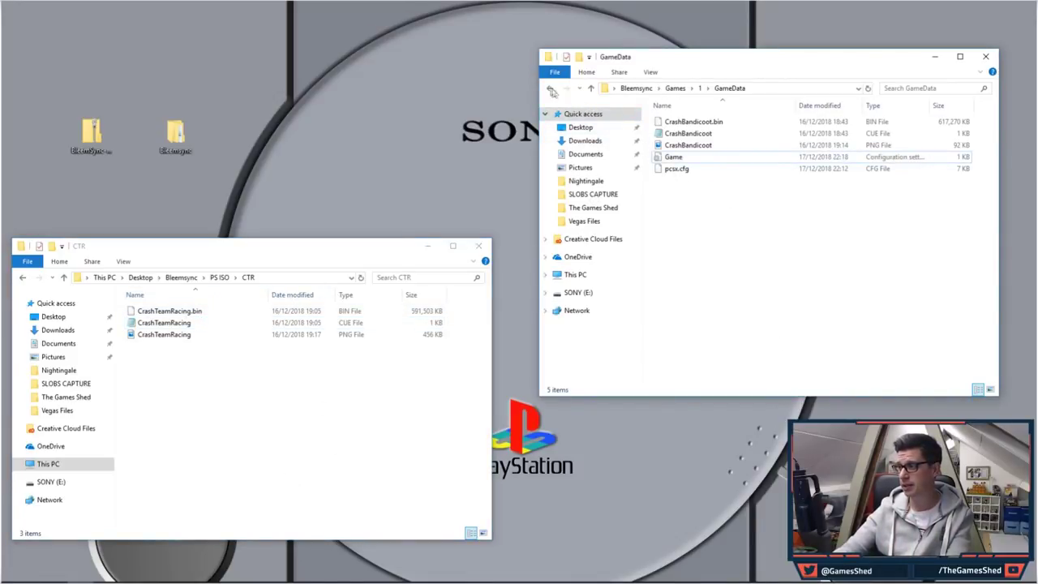
left_click(550, 88)
left_click(551, 88)
double_click(672, 133)
double_click(678, 122)
left_click_drag(747, 224, 691, 139)
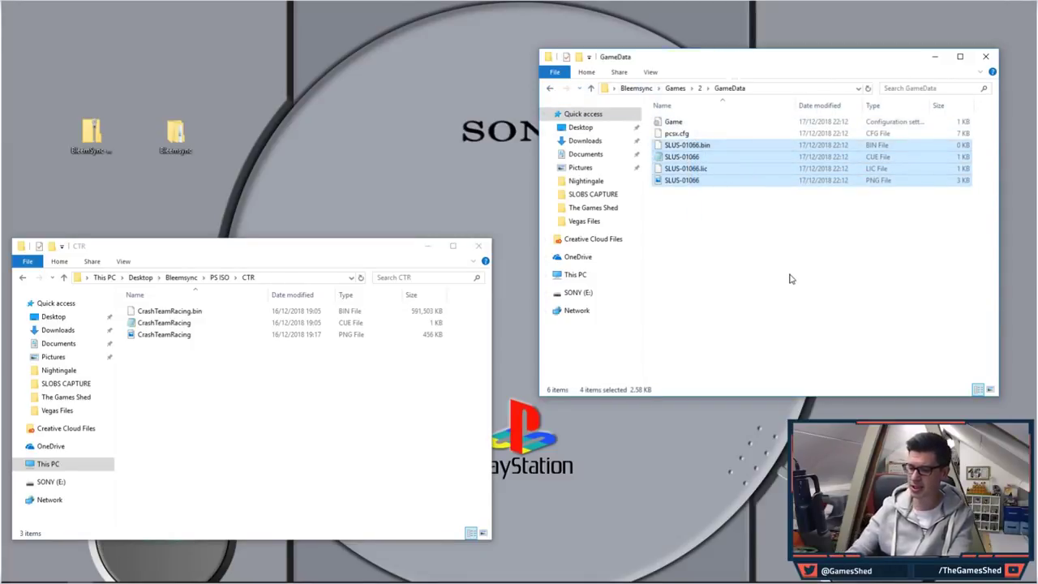
key("shift+Delete")
key("Return")
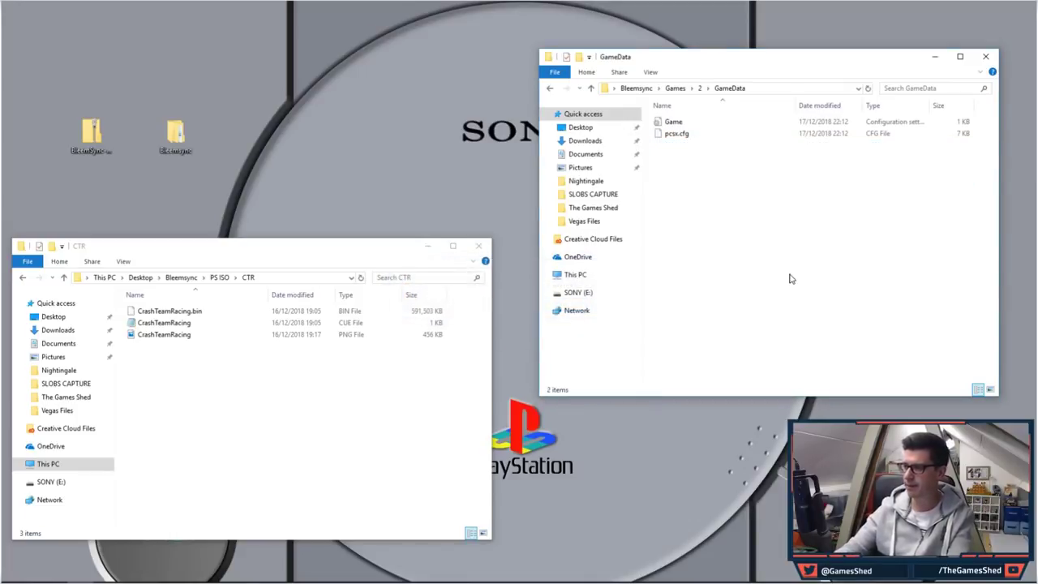
- Copy the three CrashTeamRacing files from the CTR folder into the GameData folder of Games folder 2
left_click_drag(199, 379, 143, 305)
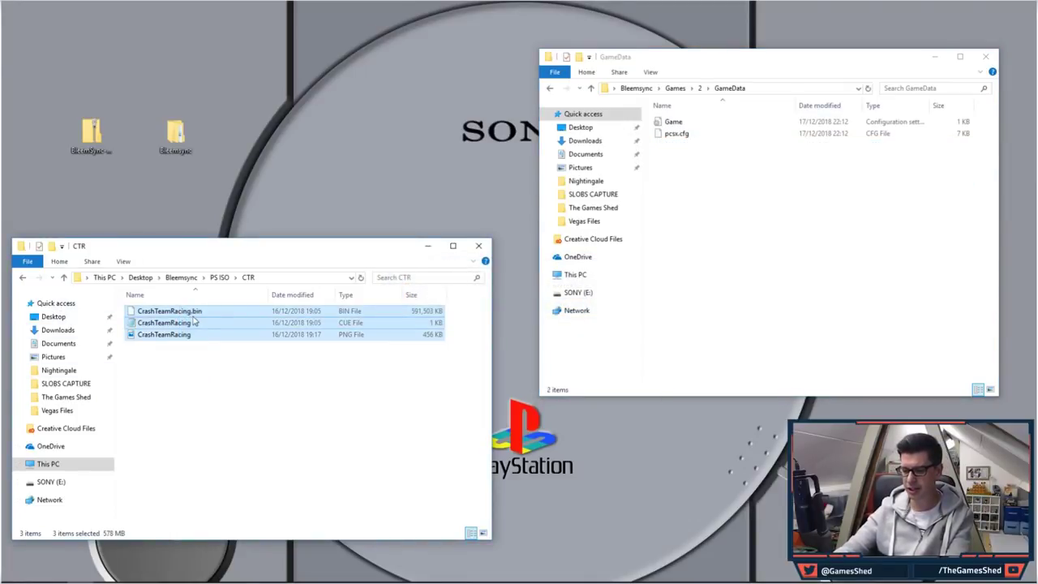
left_click(684, 209)
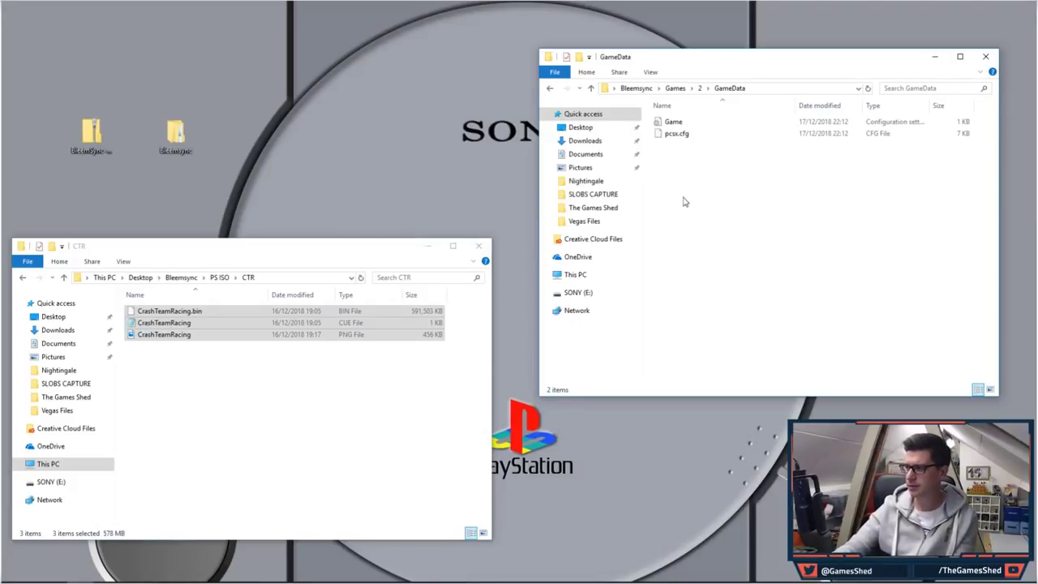
key("ctrl+v")
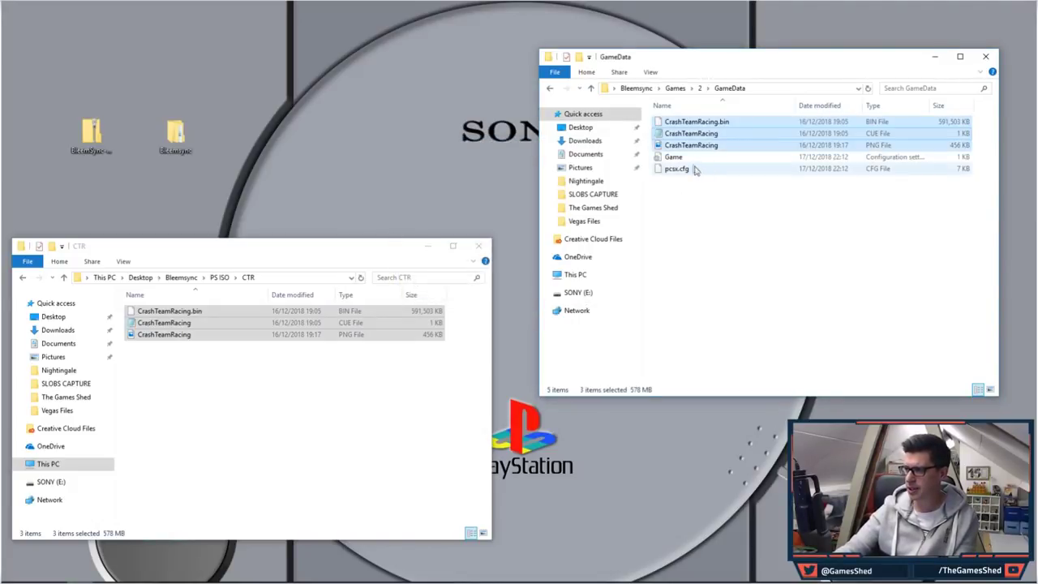
- Open the Game configuration file in folder 2's GameData for editing and set the Discs value to CrashTeamRacing
left_click(698, 157)
right_click(697, 157)
left_click(721, 189)
left_click_drag(370, 107, 329, 107)
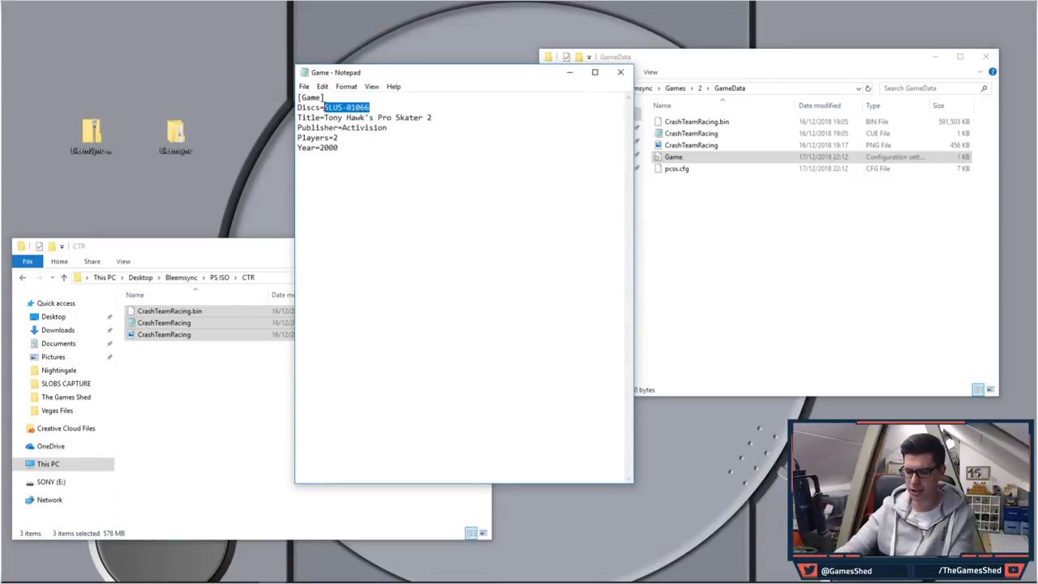
key("ctrl+v")
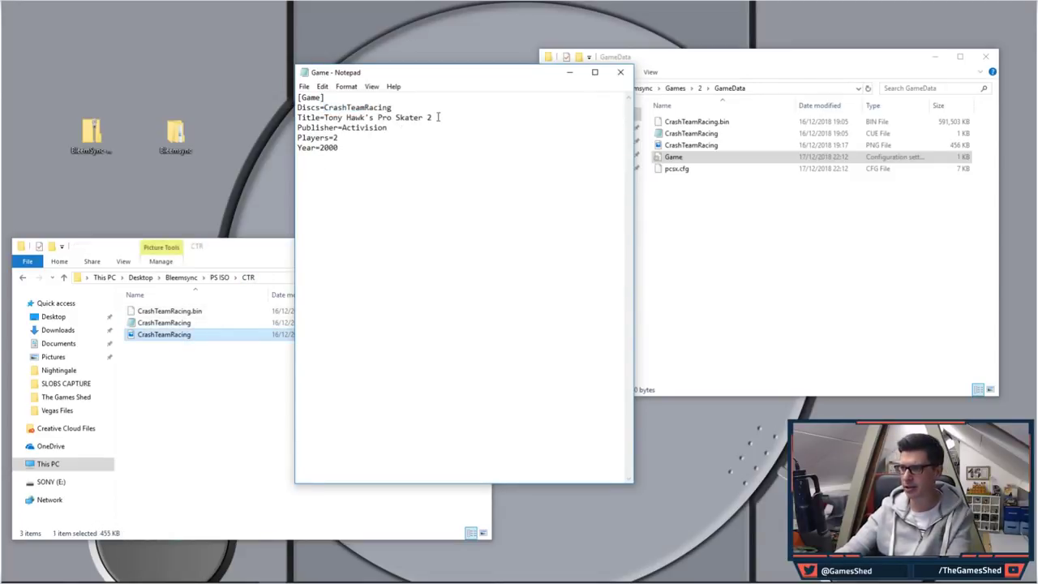
- Set the Title value to Crash Team Racing and the Publisher value to Sony
left_click_drag(435, 119, 333, 118)
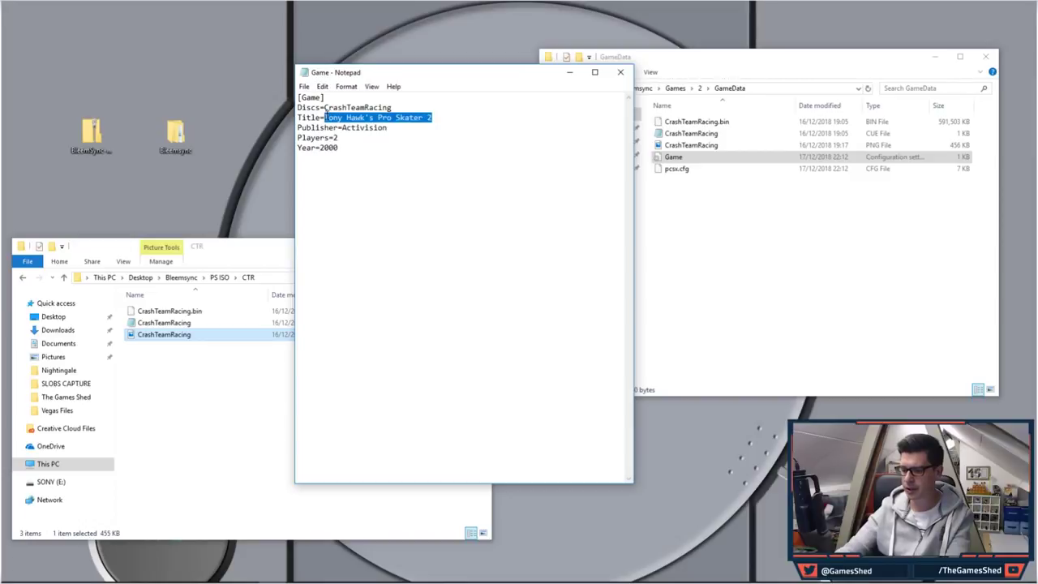
key("ctrl+v")
left_click(347, 118)
left_click(370, 118)
double_click(381, 130)
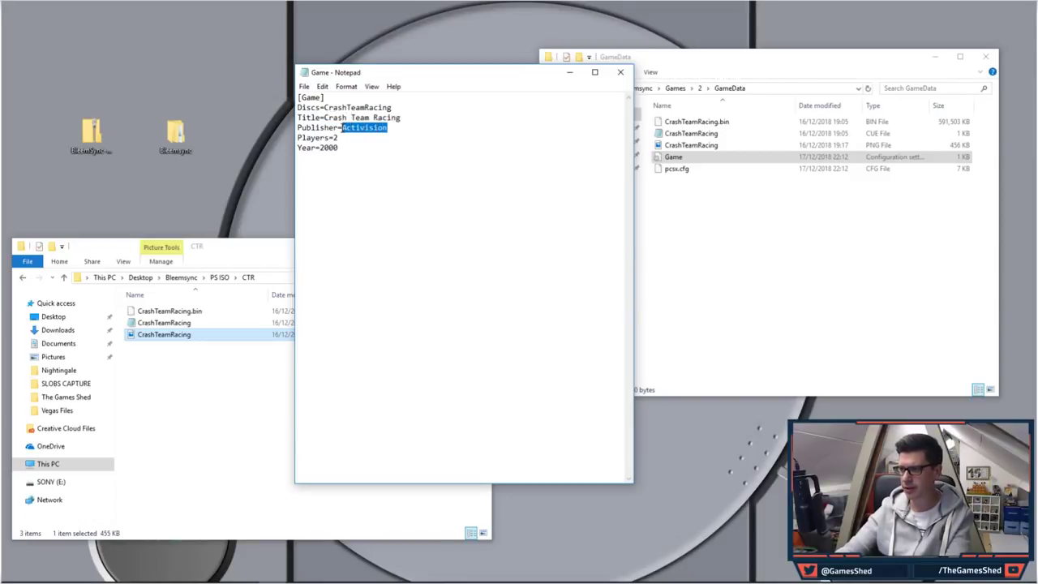
type("Son")
- Set the Year value to 1999, then save and close the Game configuration file
left_click_drag(339, 148, 325, 148)
type("1999")
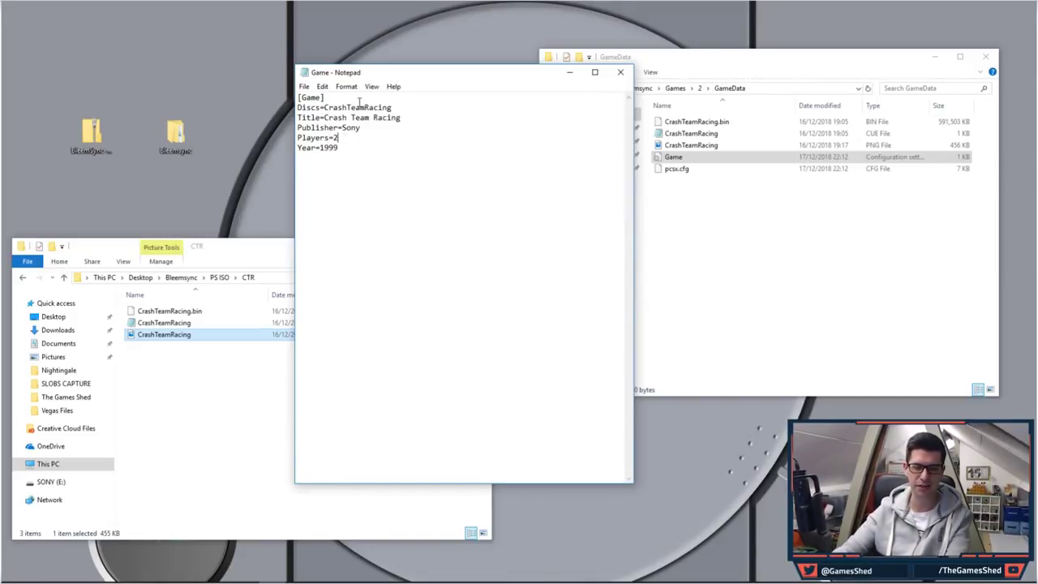
left_click(305, 86)
left_click(331, 127)
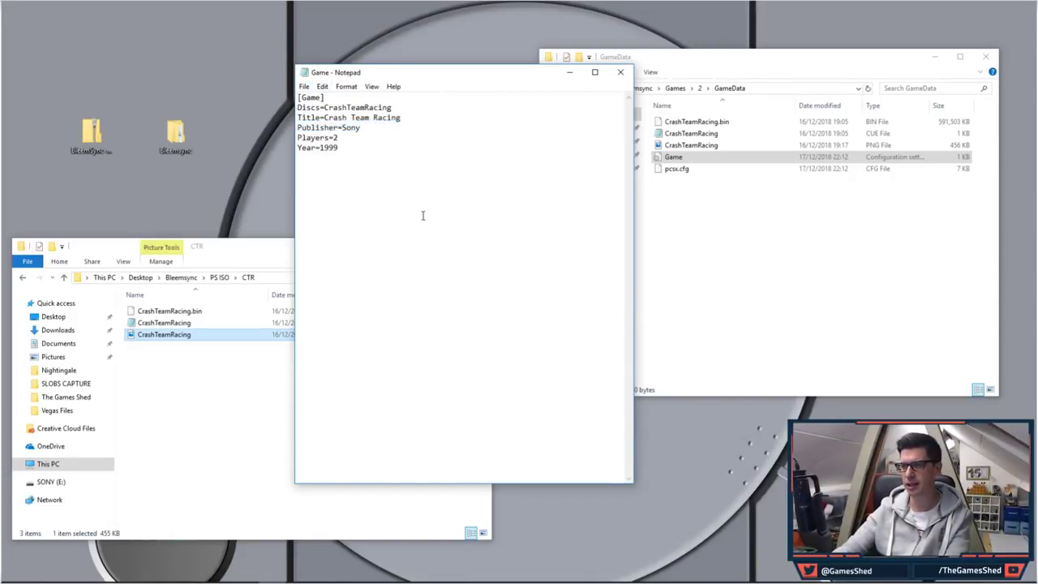
left_click(622, 74)
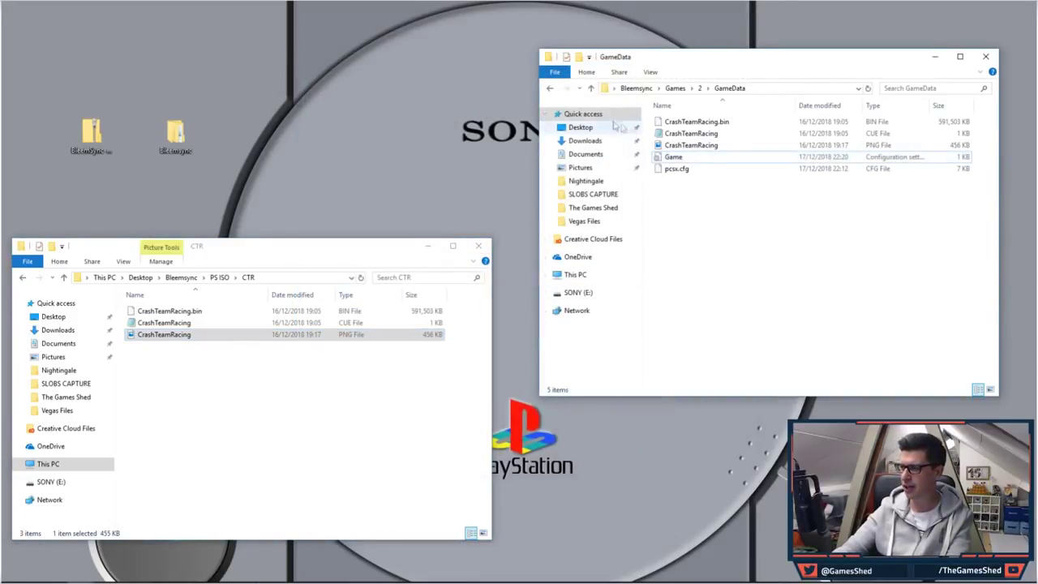
- Review the Game configuration in Games folder 1, close it, and check the GameData contents of folder 2
left_click(549, 88)
left_click(550, 88)
double_click(685, 121)
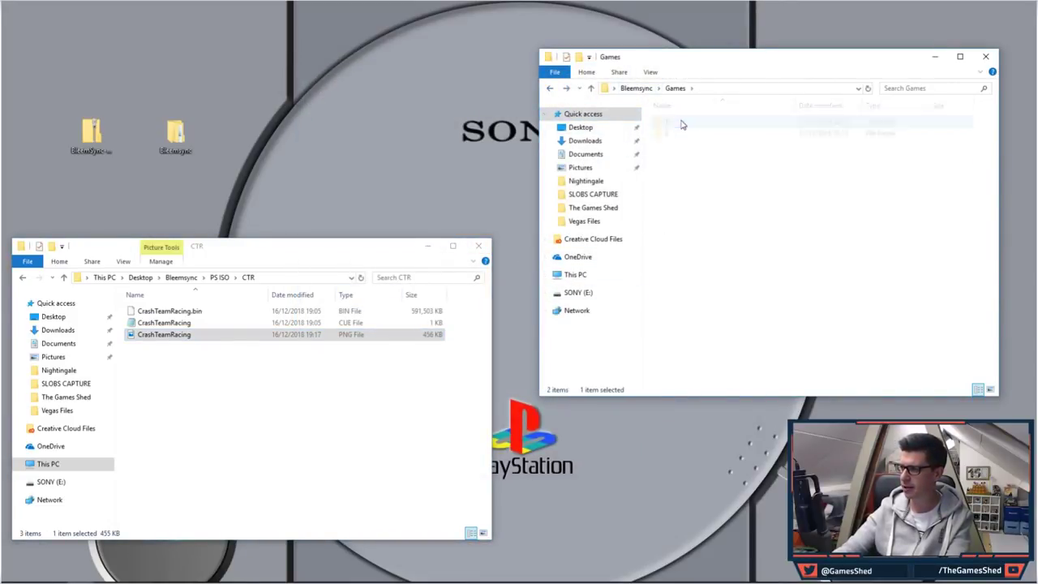
double_click(691, 122)
right_click(688, 157)
left_click(712, 188)
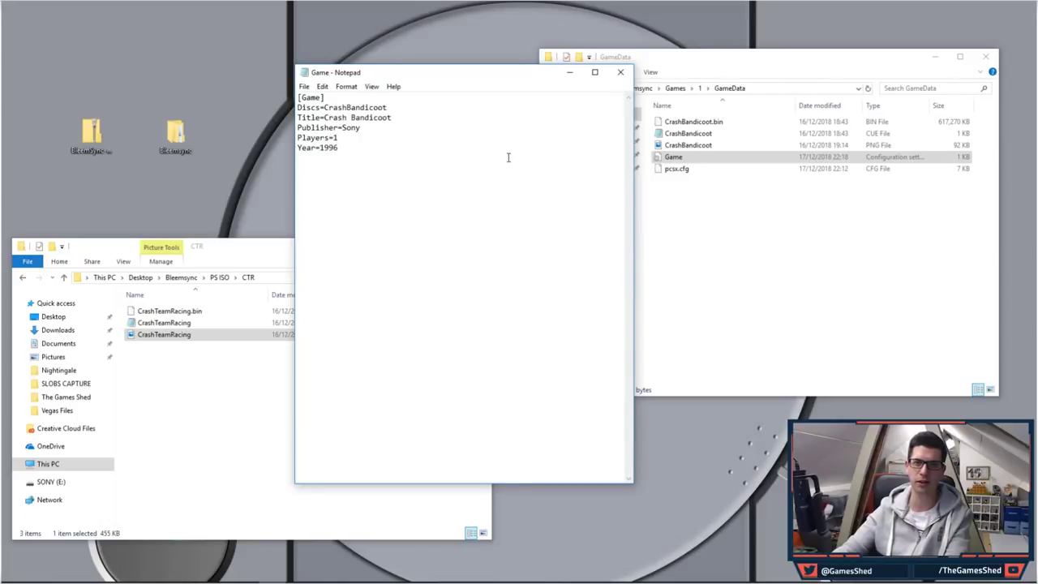
left_click(620, 72)
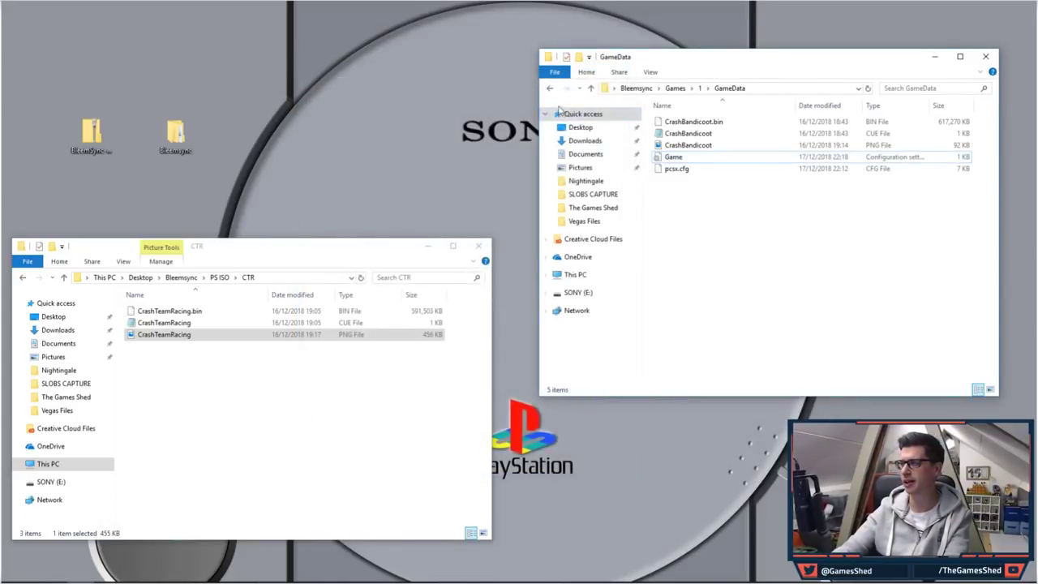
left_click(550, 91)
left_click(551, 91)
double_click(679, 134)
double_click(683, 129)
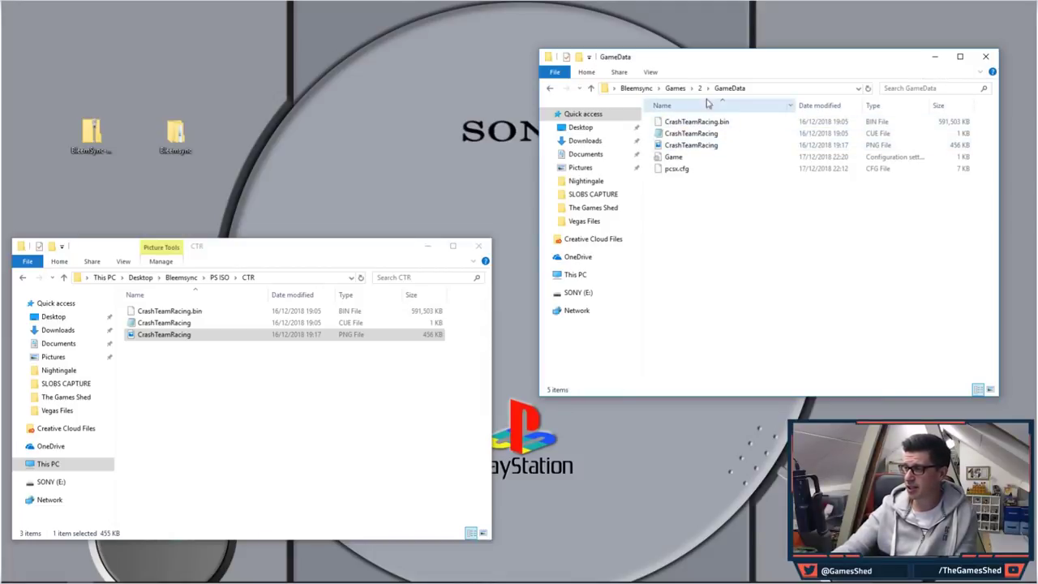
- Run the BleemSync application from the BleemSync folder, allowing it past the Windows SmartScreen block
left_click(550, 91)
left_click(551, 91)
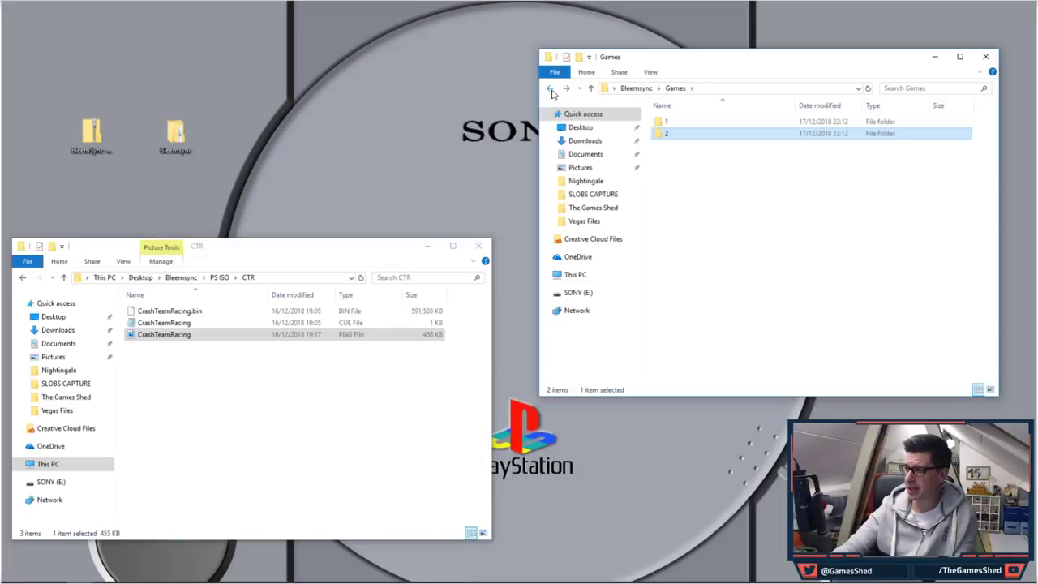
left_click(551, 90)
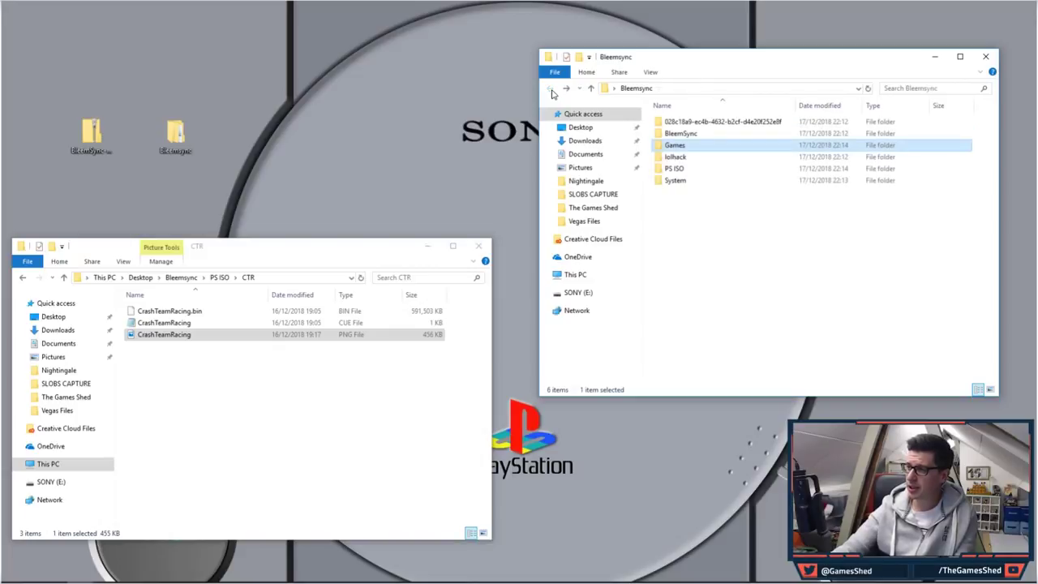
double_click(712, 134)
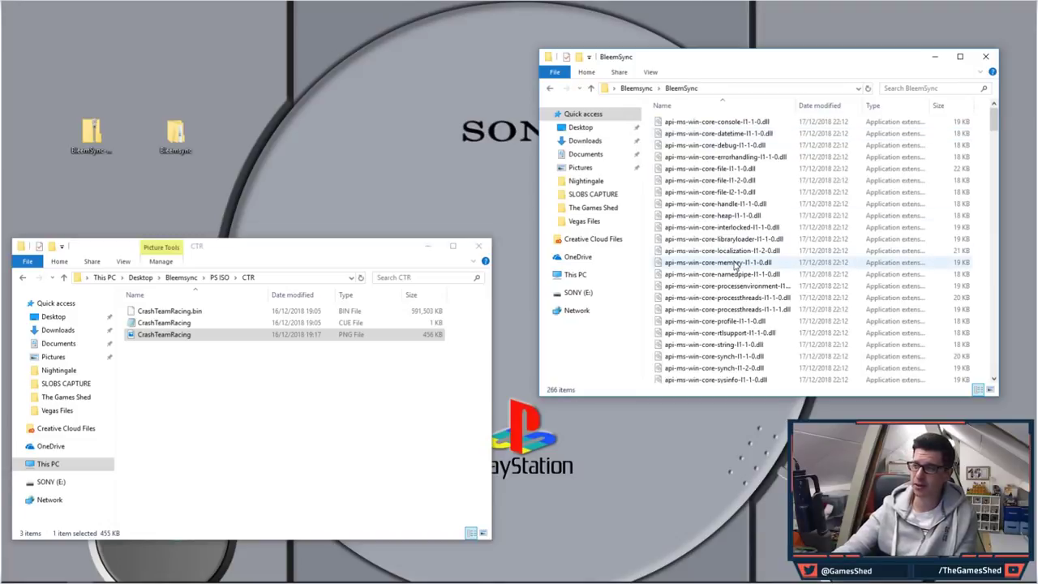
key("b")
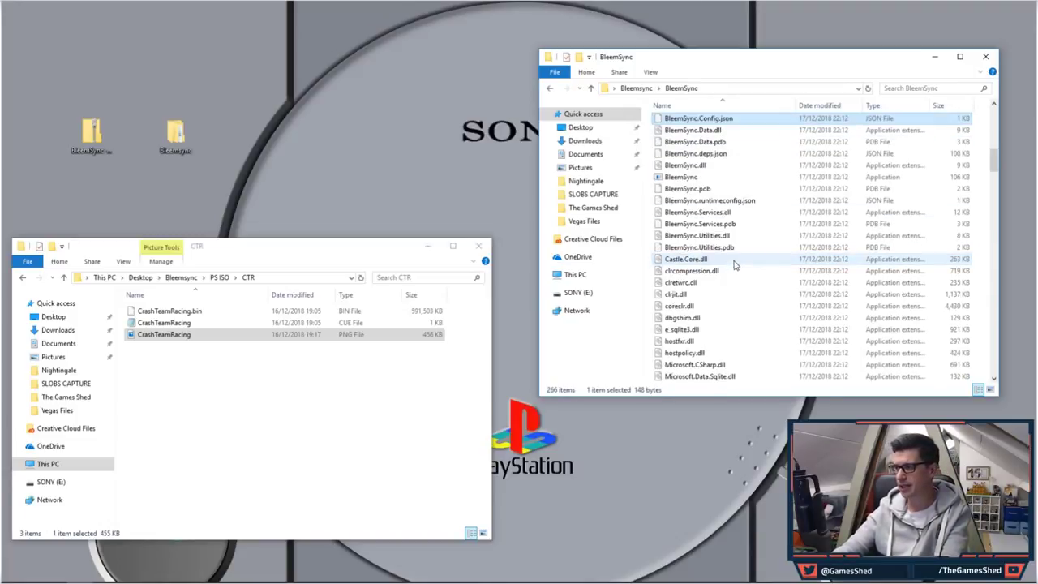
left_click(724, 178)
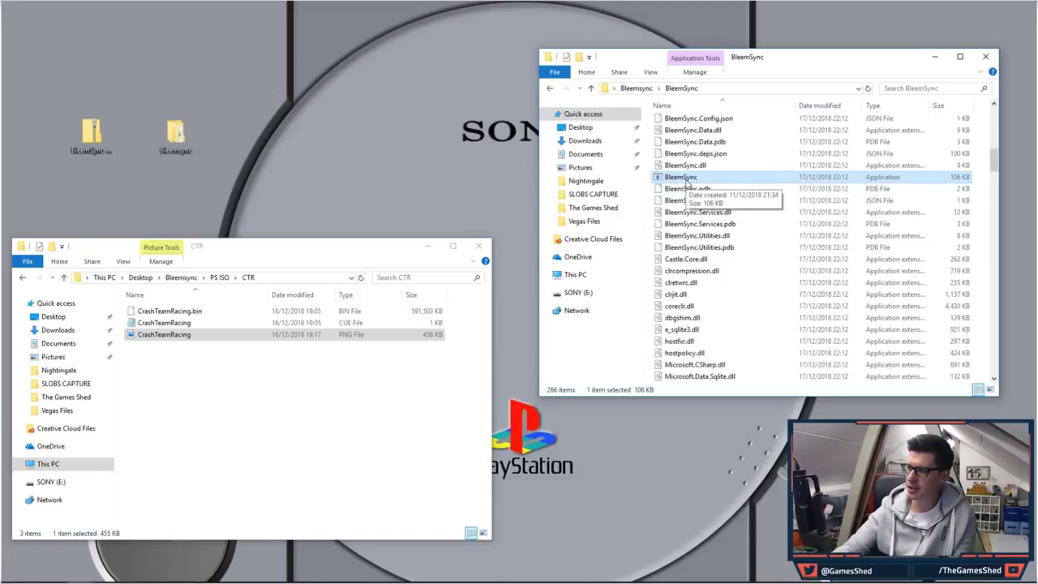
double_click(685, 180)
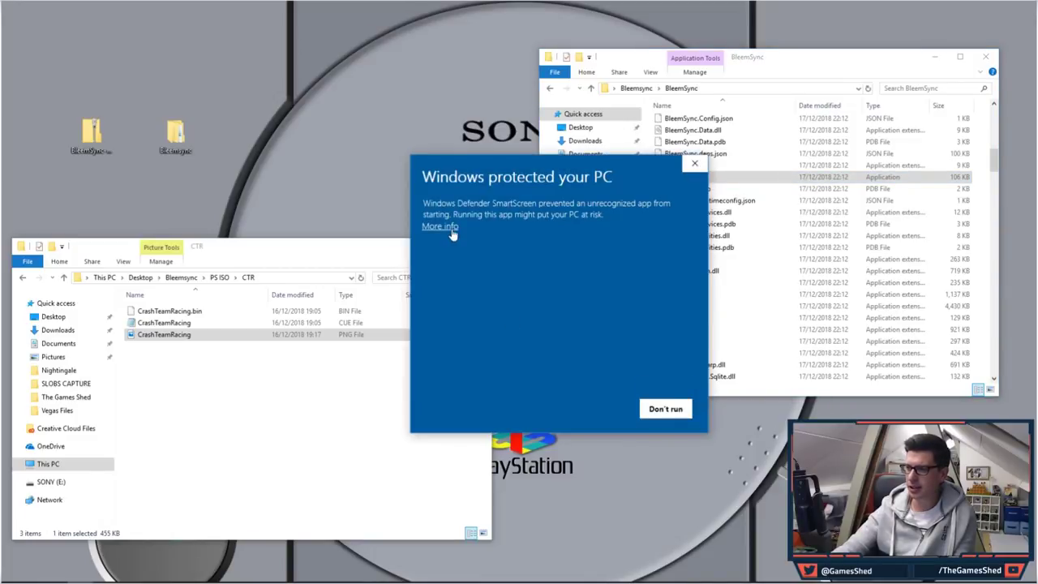
left_click(442, 226)
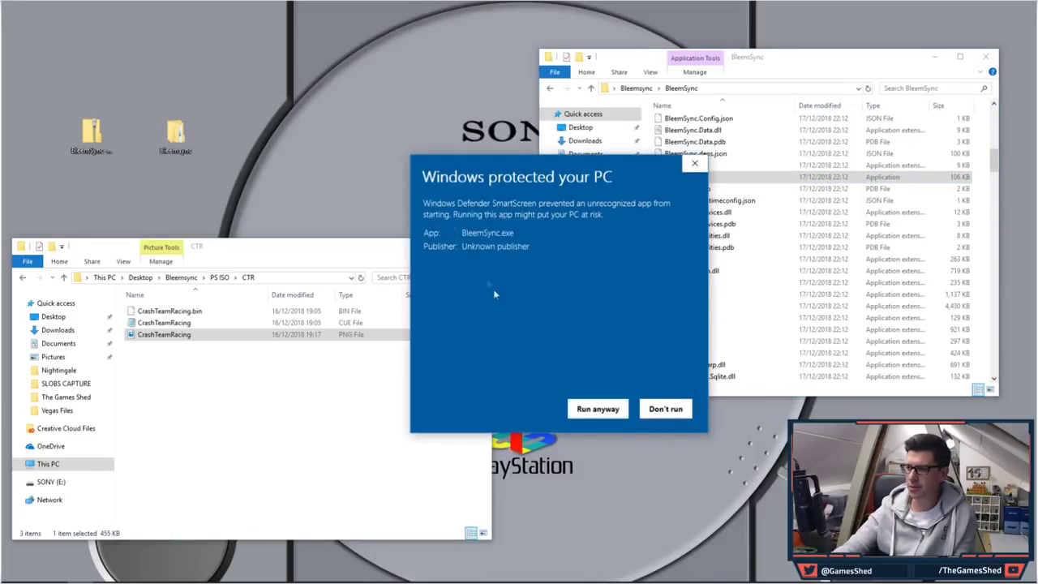
left_click(598, 409)
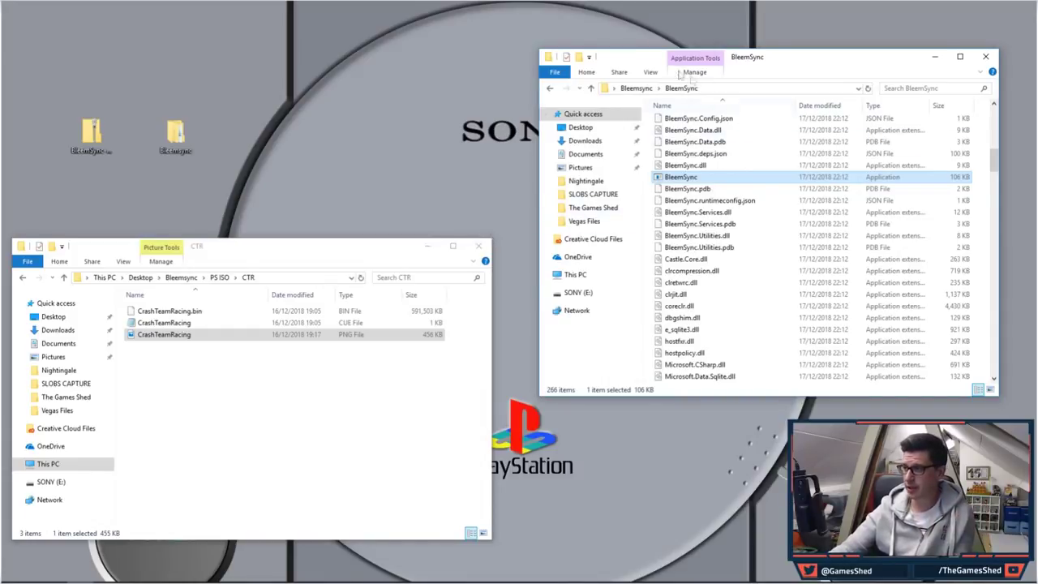
- Open the regional database from System\Databases in Notepad++, check its game entries, and close it
left_click(550, 89)
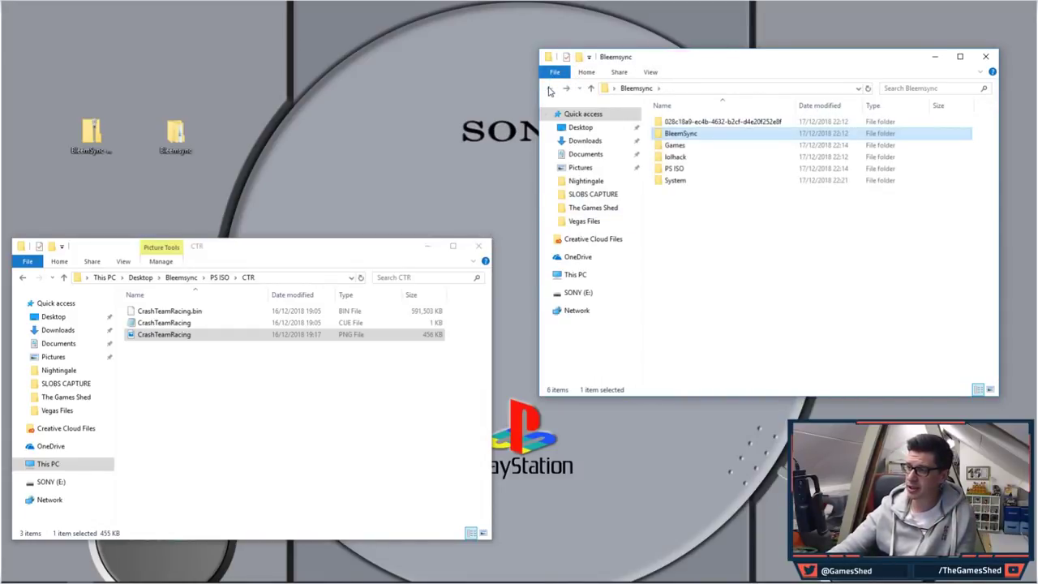
left_click(693, 182)
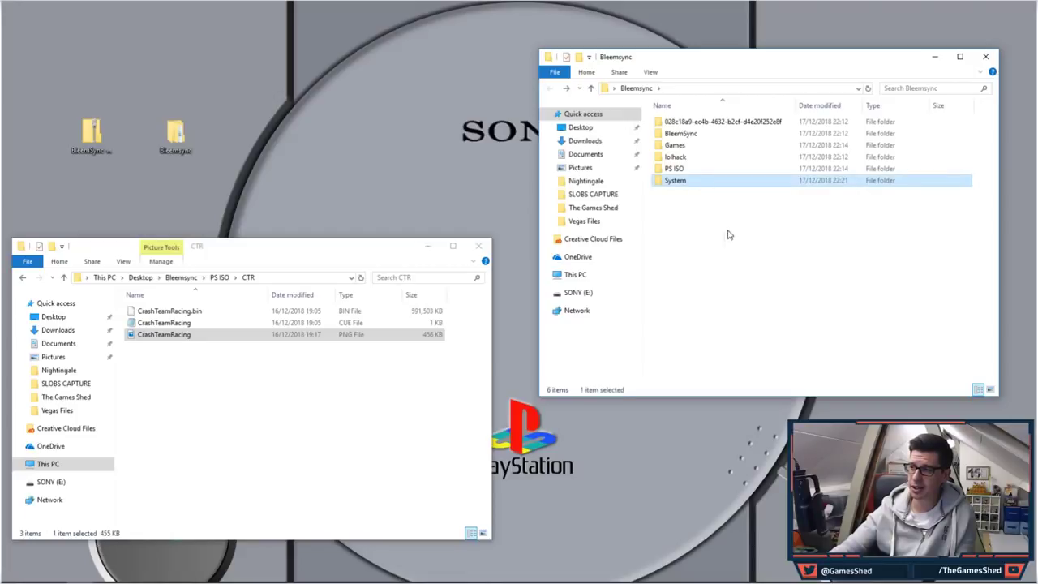
double_click(722, 180)
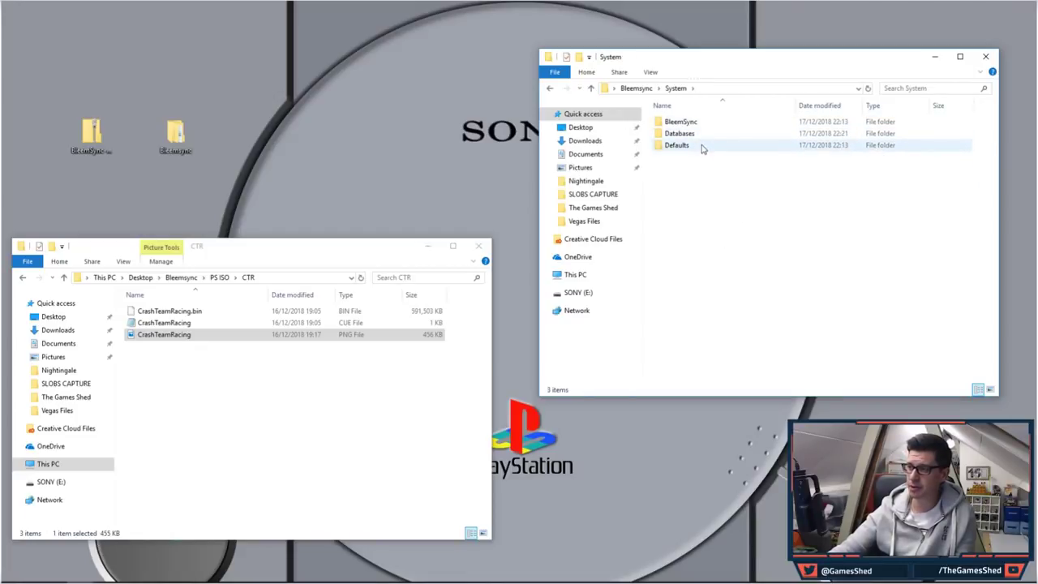
double_click(705, 136)
left_click(694, 124)
right_click(694, 127)
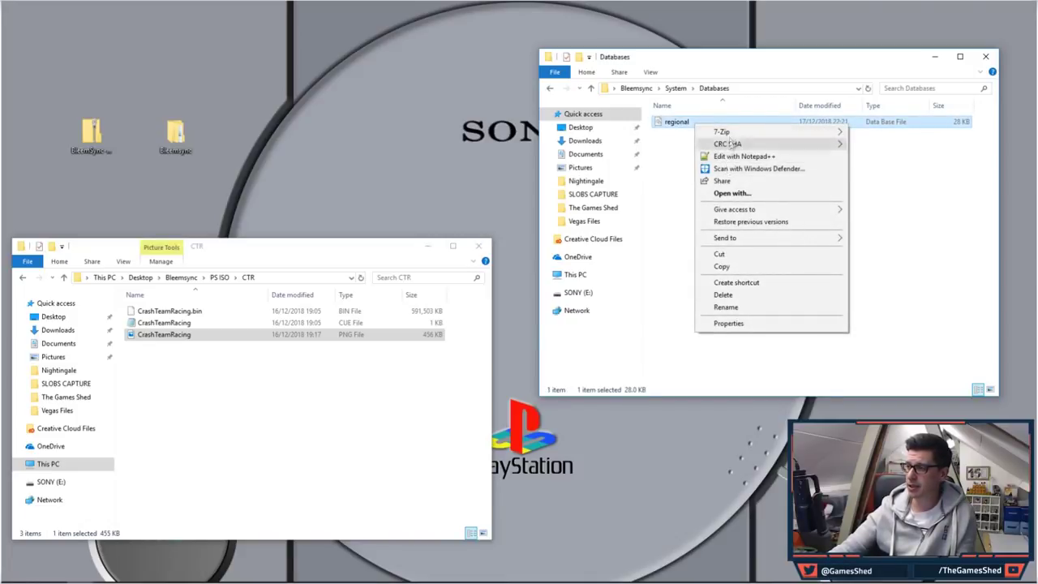
left_click(740, 156)
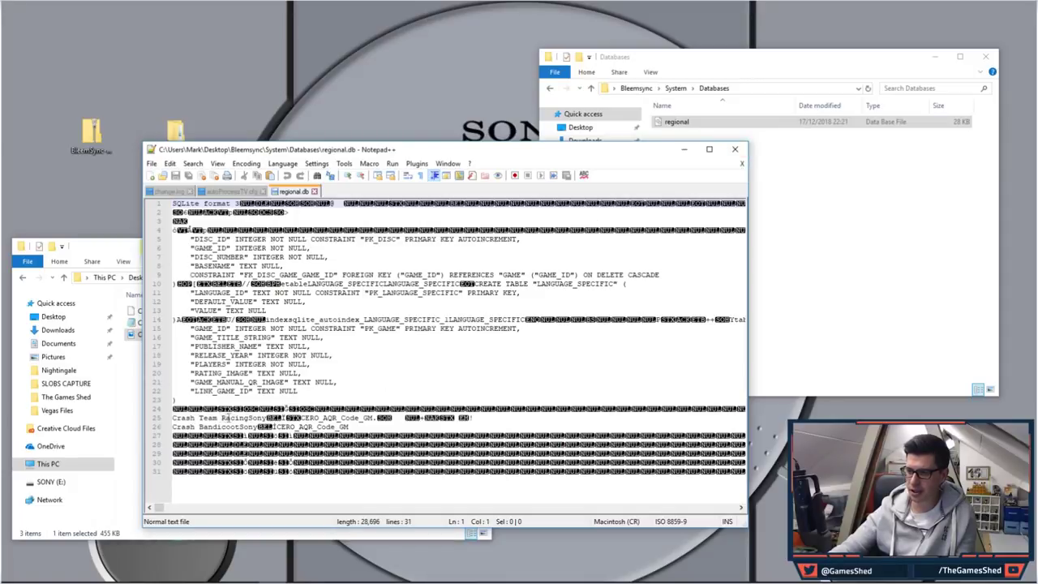
left_click(735, 149)
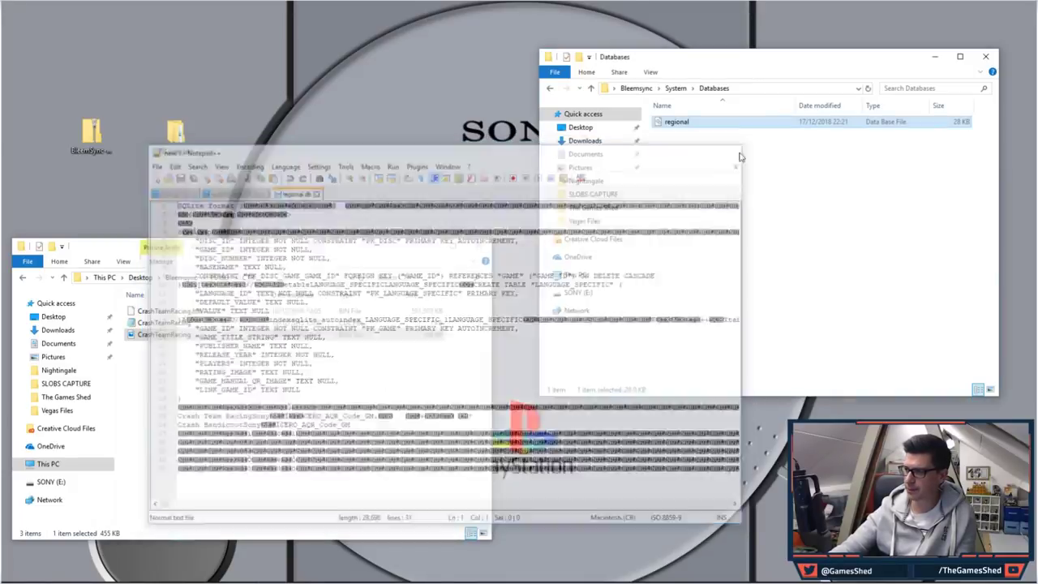
- Return to the main Bleemsync folder and open the SONY (E:) drive in a separate window beside it
left_click(551, 89)
left_click(550, 90)
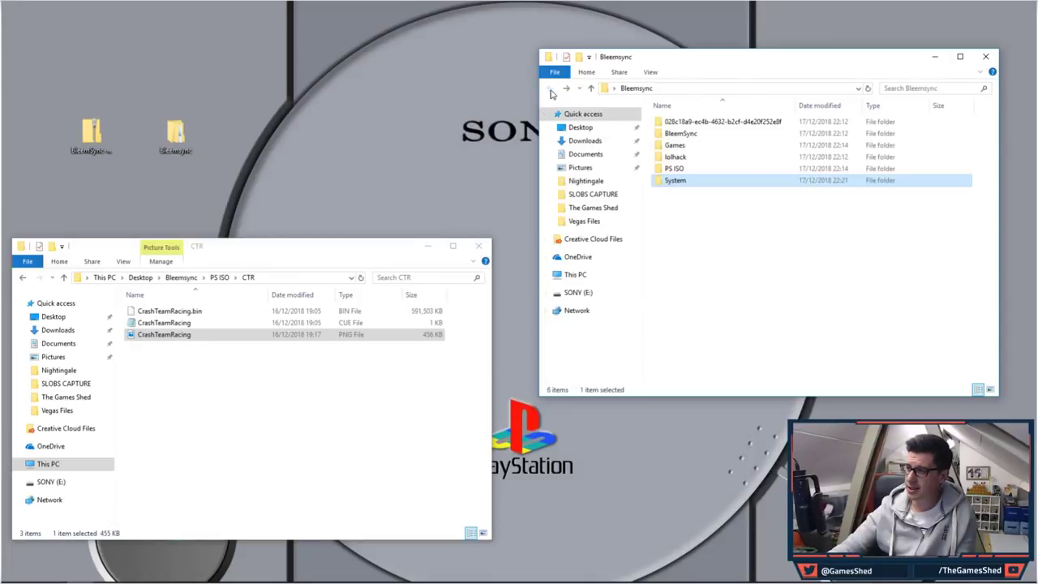
left_click(705, 219)
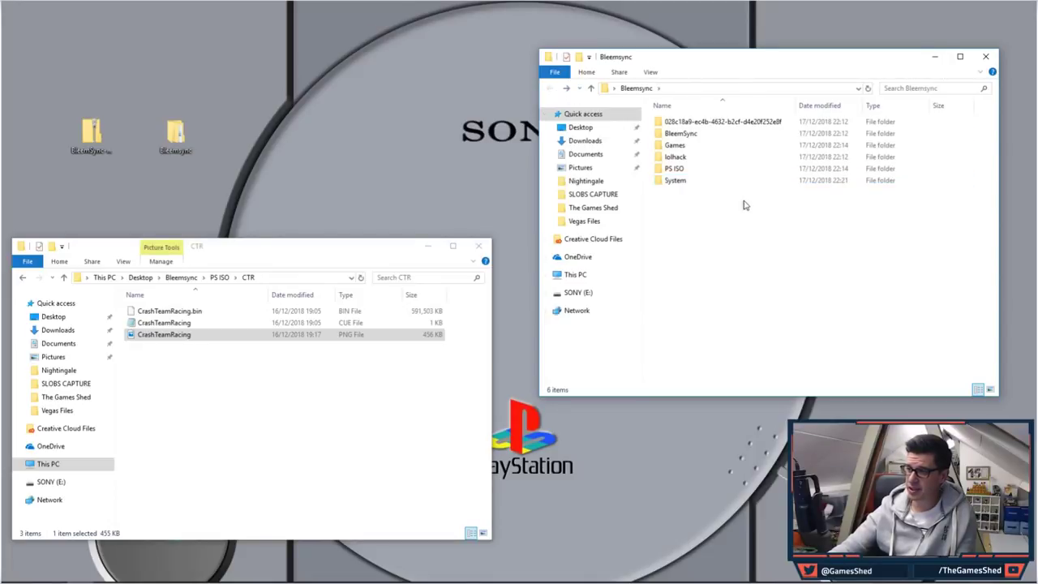
left_click_drag(747, 67, 353, 105)
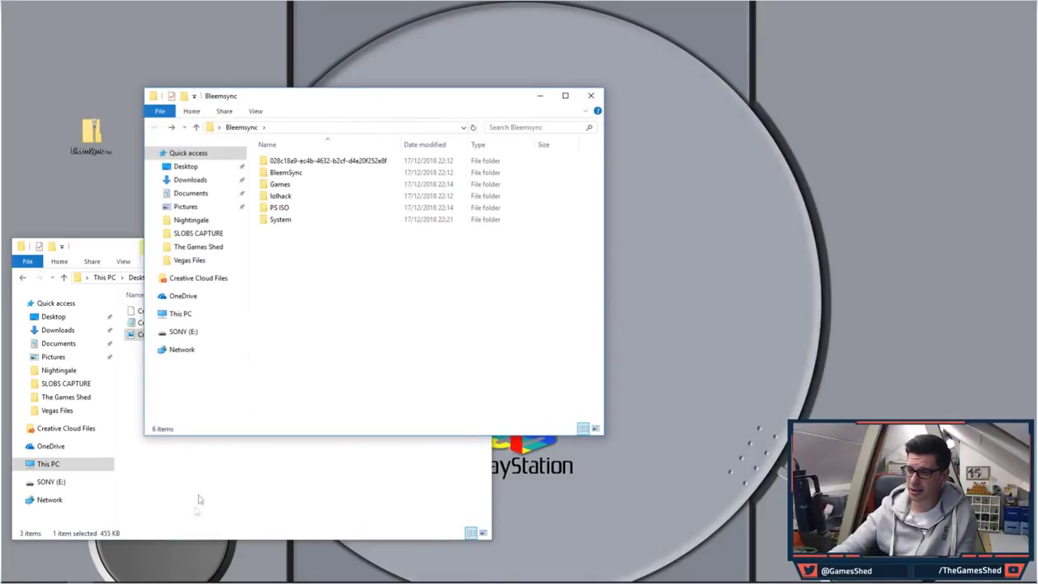
left_click(158, 547)
left_click_drag(766, 63, 790, 85)
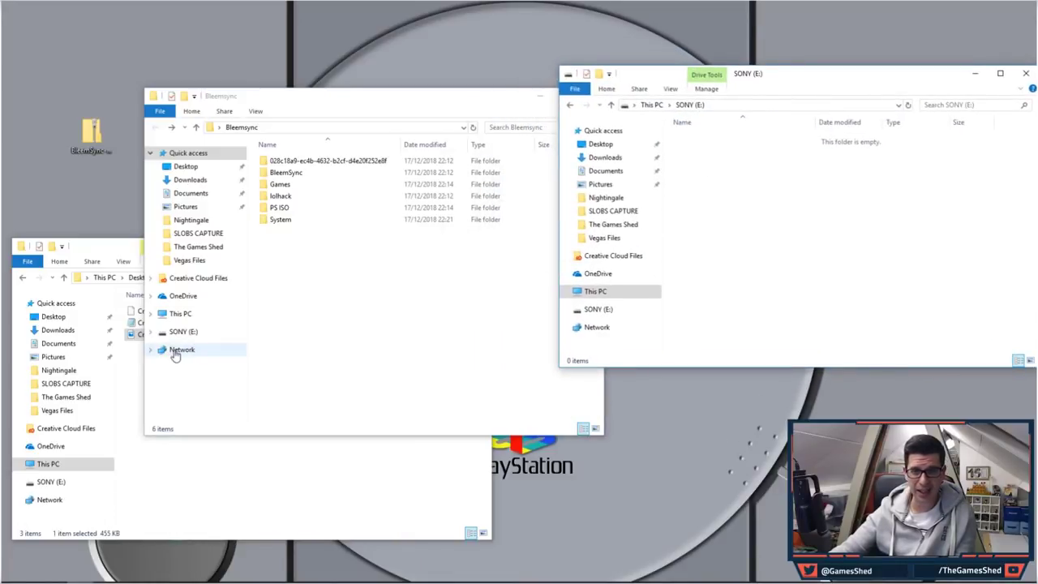
- Copy every folder in the Bleemsync folder except PS ISO to the SONY (E:) drive, and clear the selections
left_click(339, 254)
key("ctrl+a")
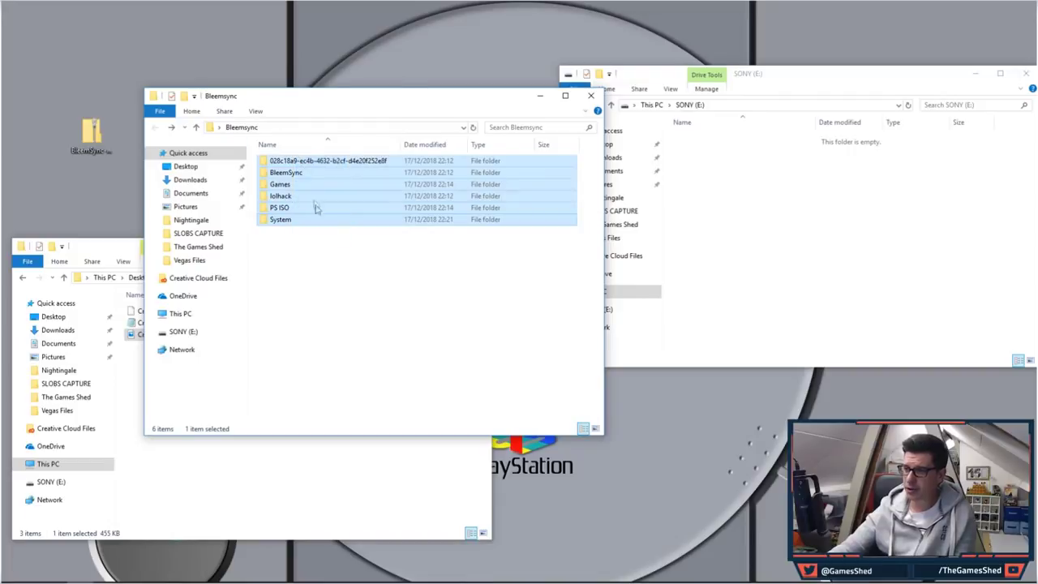
left_click(306, 209, "ctrl")
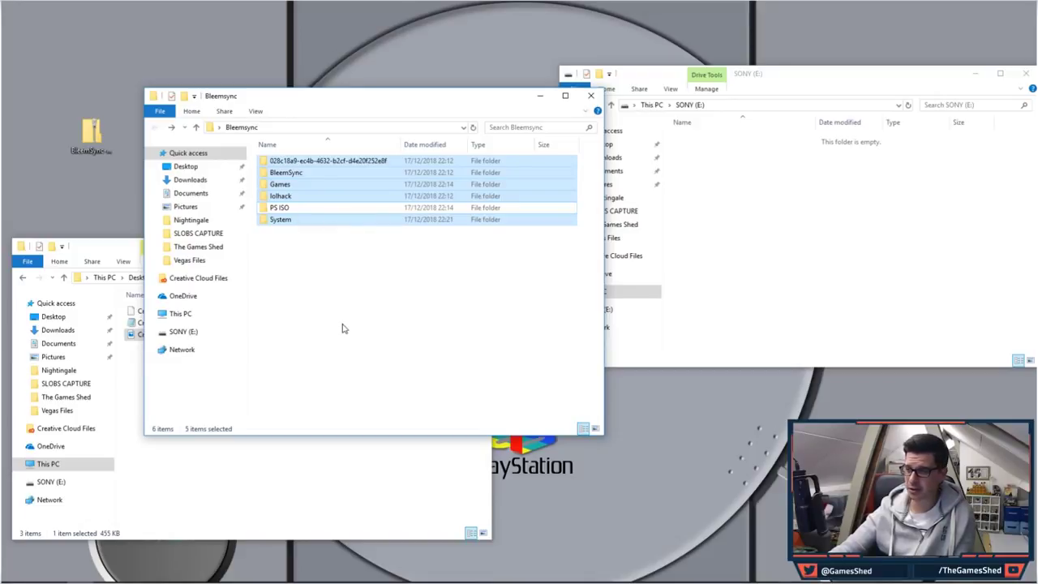
left_click_drag(341, 196, 761, 179)
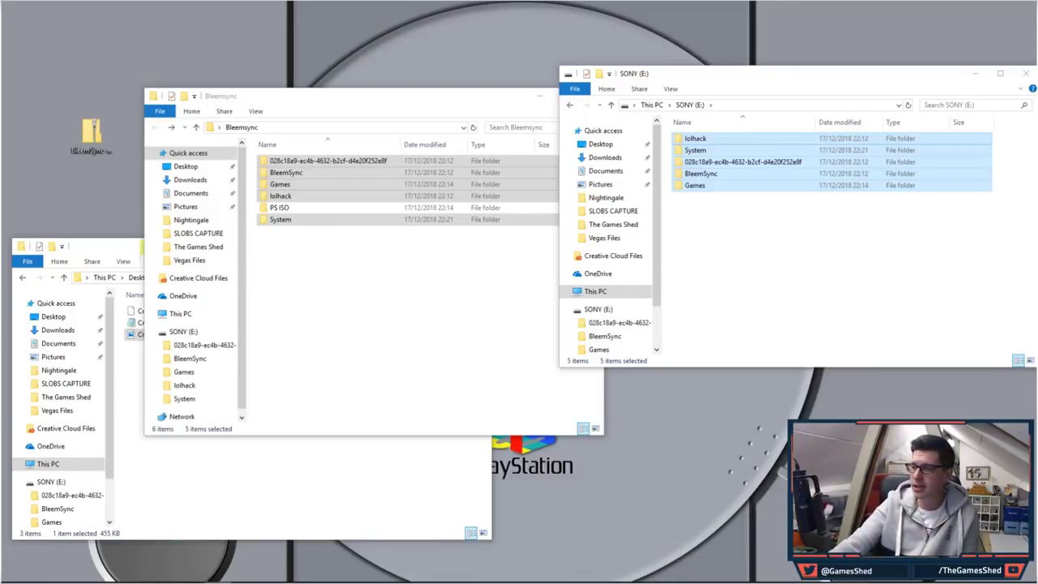
left_click(749, 220)
left_click(337, 277)
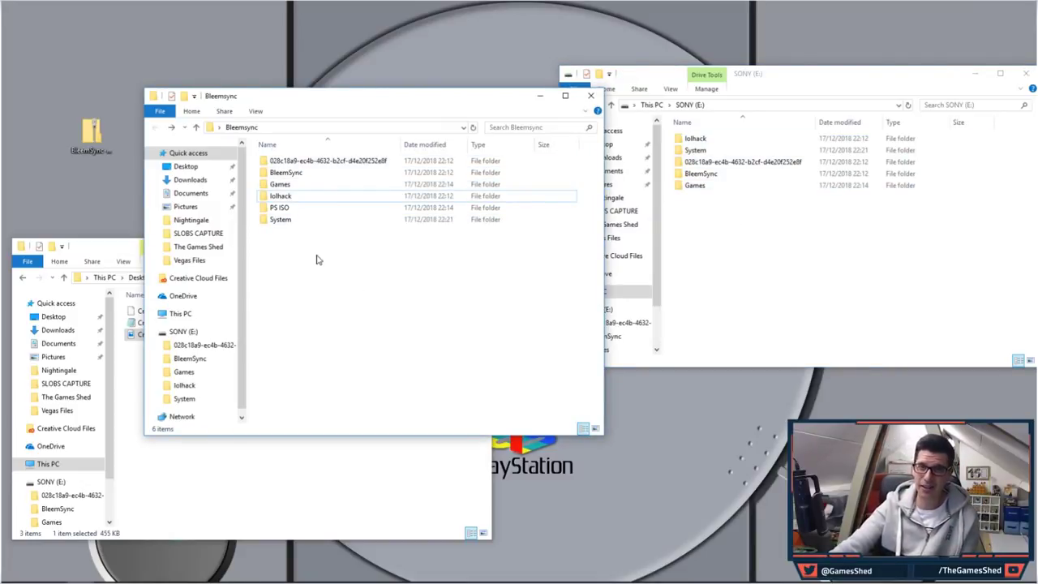
- Review the Game configuration file in Games\1\GameData in Notepad, close it, and return to the main Bleemsync folder
double_click(317, 184)
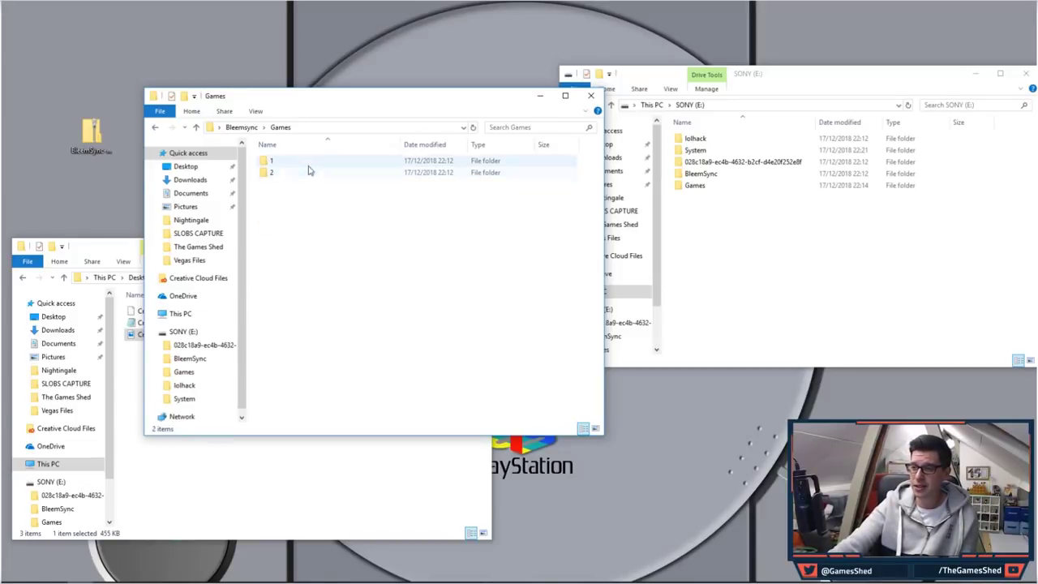
double_click(280, 162)
double_click(306, 164)
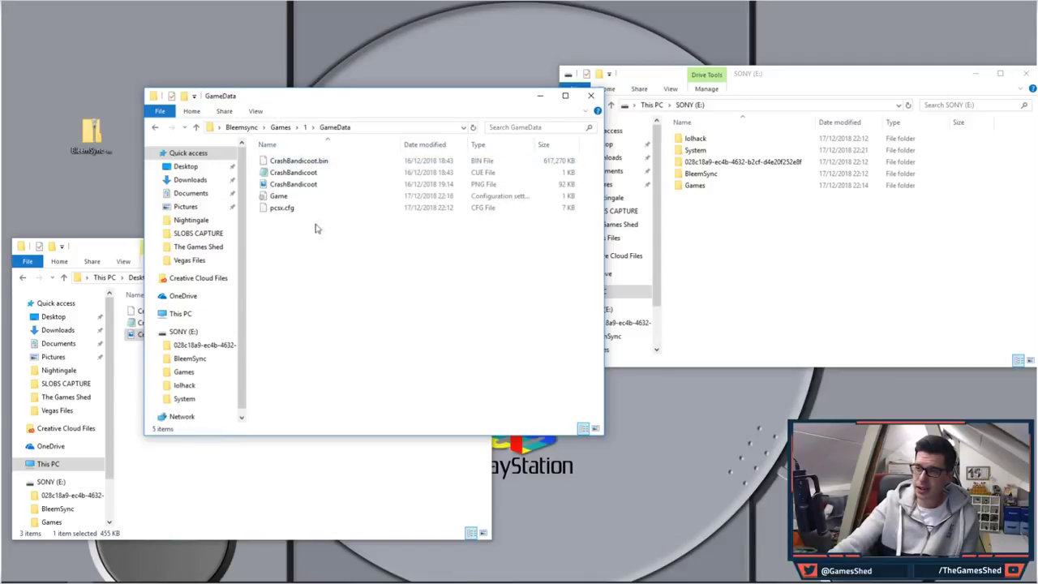
right_click(303, 200)
left_click(302, 199)
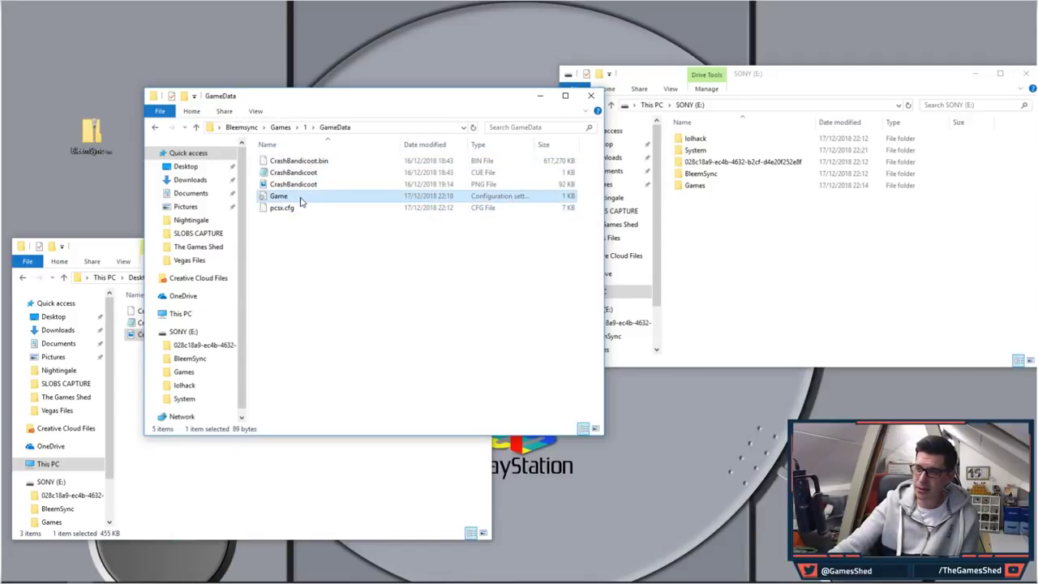
right_click(302, 200)
left_click(326, 231)
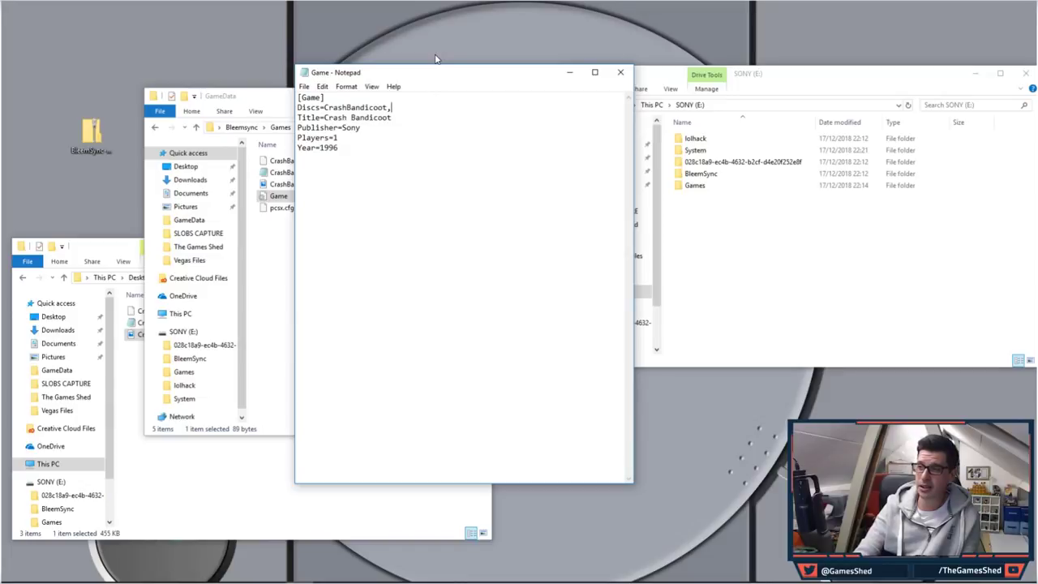
left_click(620, 73)
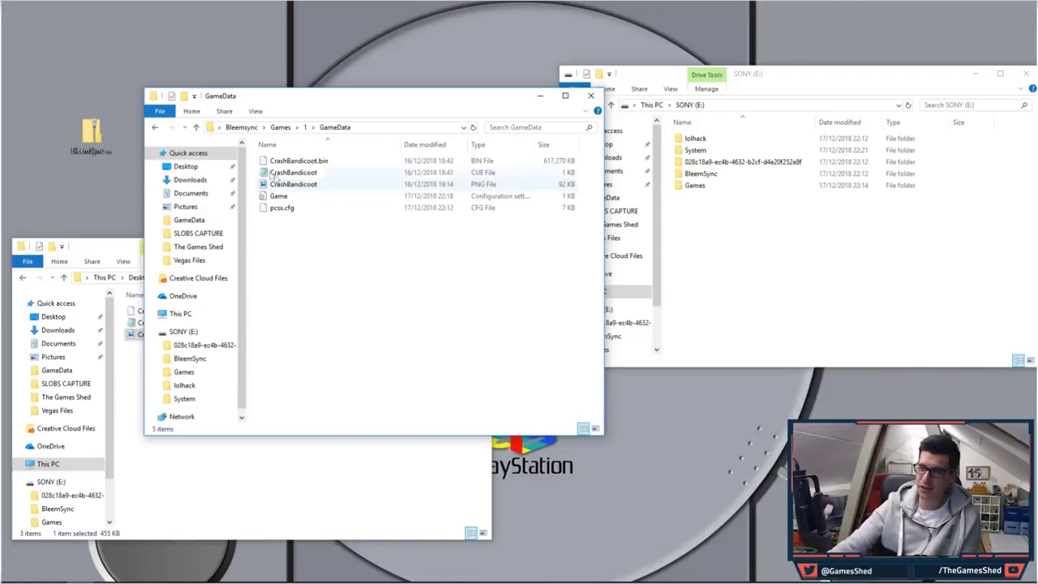
left_click(155, 128)
left_click(155, 128)
left_click(155, 128)
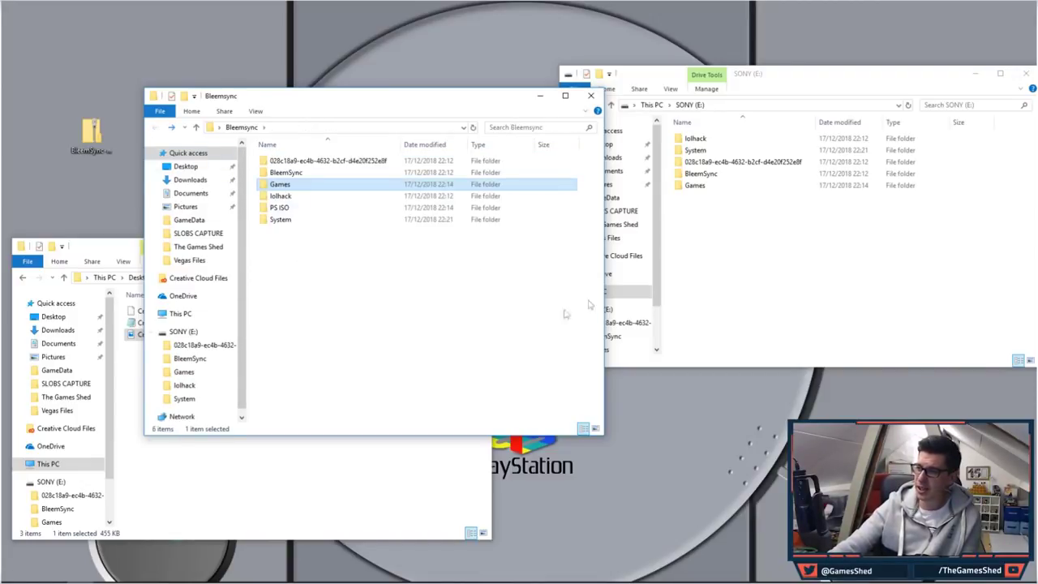
- Go back from the SONY (E:) contents to This PC and eject the SONY (E:) drive
left_click(857, 212)
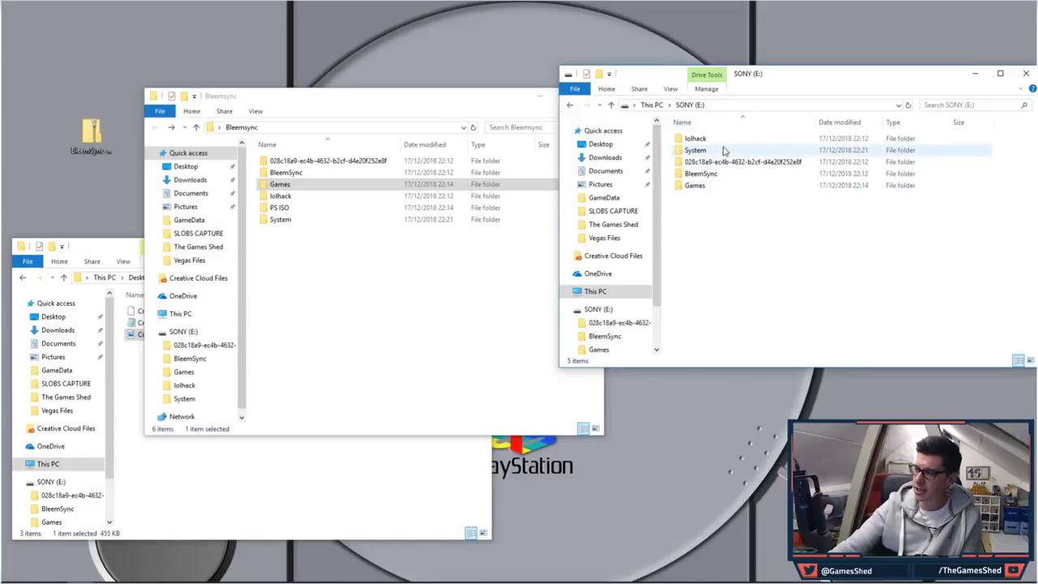
left_click(705, 162)
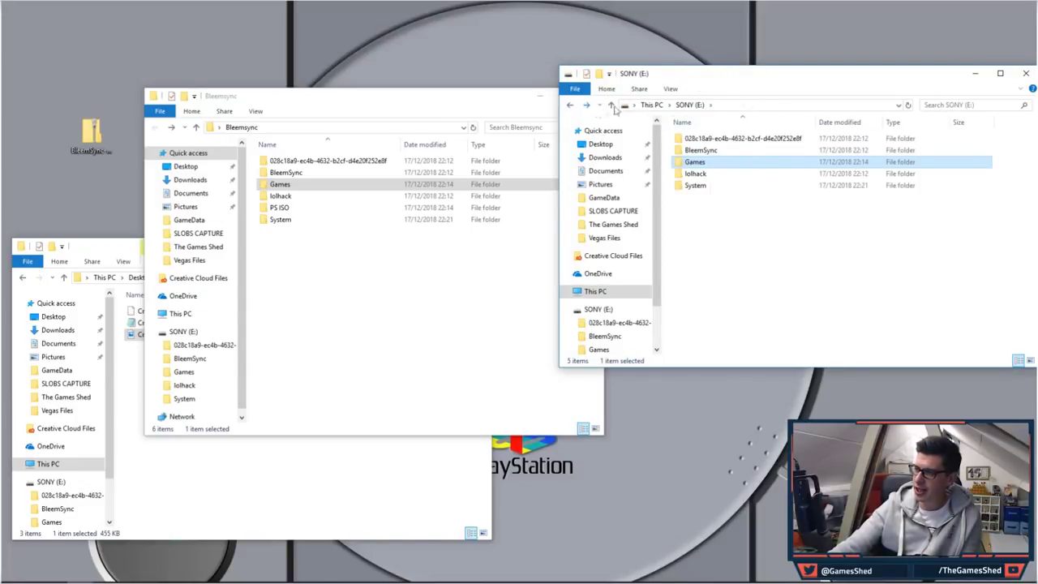
left_click(572, 106)
right_click(747, 207)
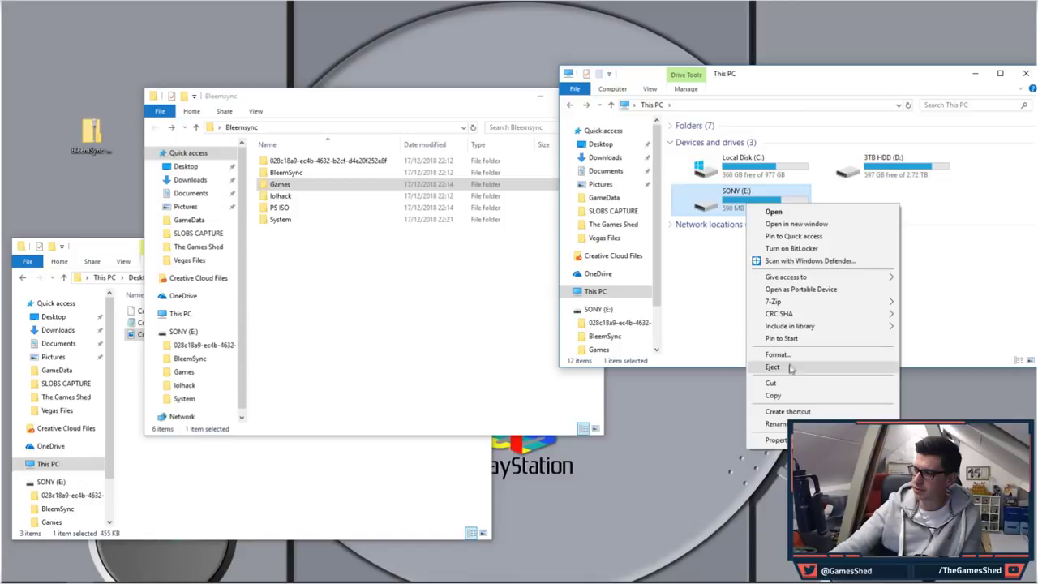
left_click(790, 367)
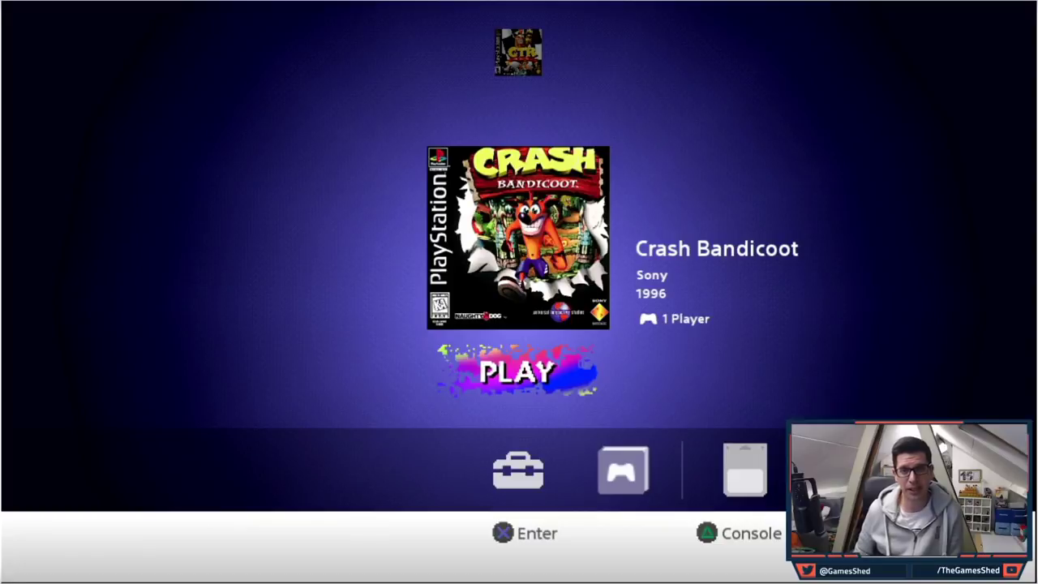
- Switch between Crash Team Racing and Crash Bandicoot in the PlayStation Classic game carousel, and launch Crash Bandicoot
key("Up")
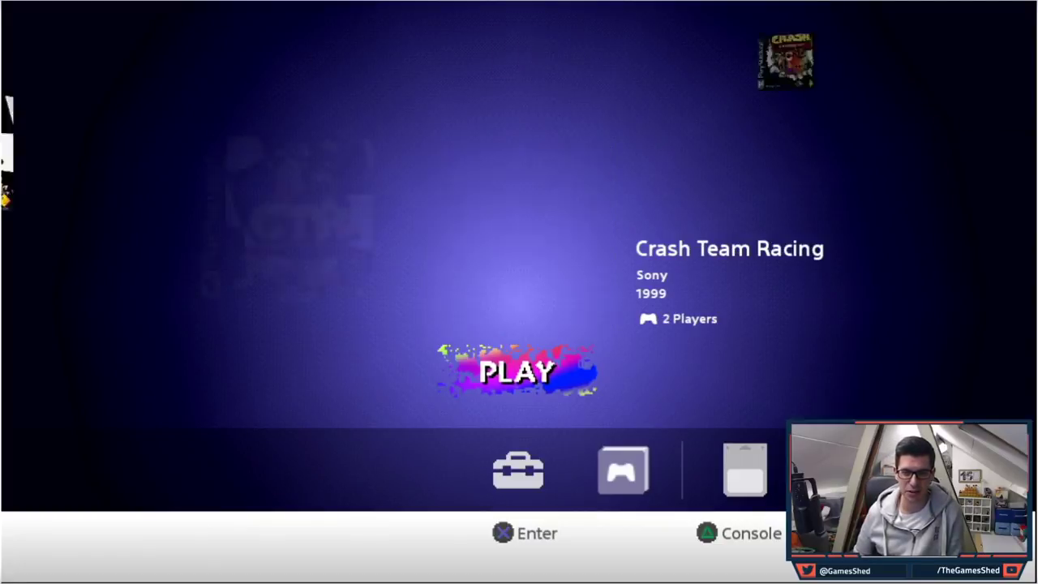
key("Down")
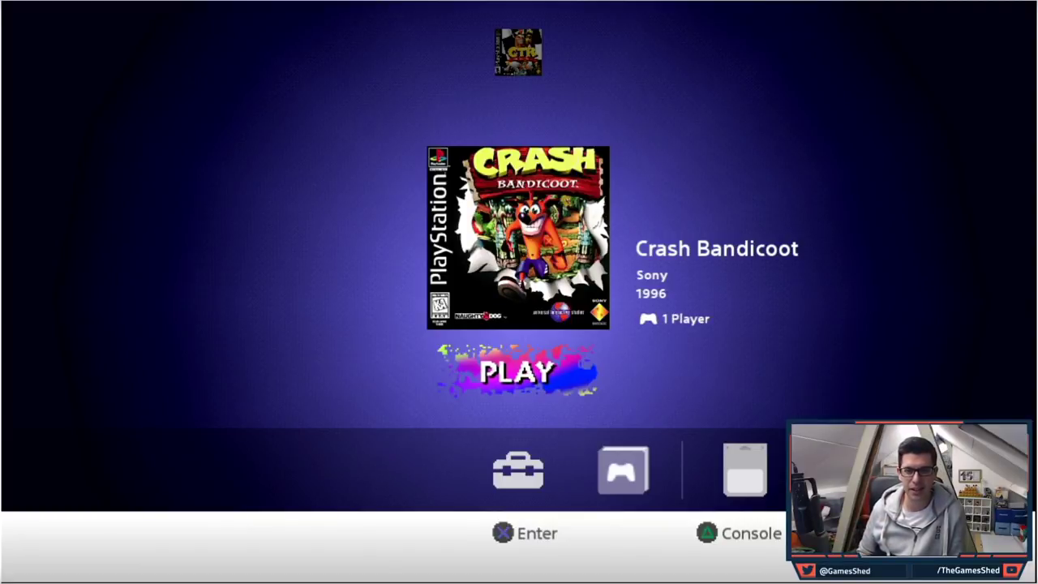
key("Up")
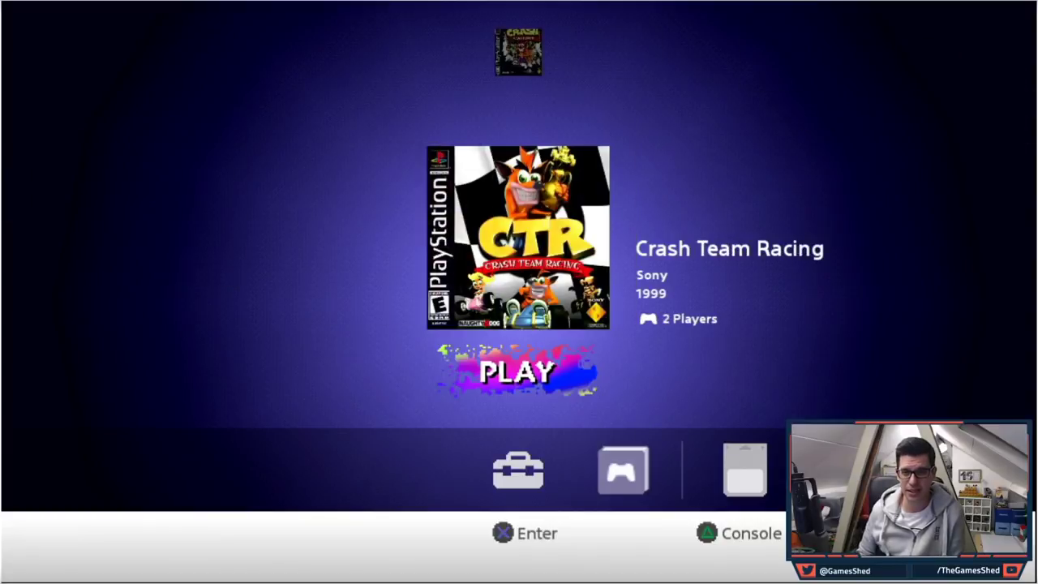
key("Down")
key("Up")
key("Down")
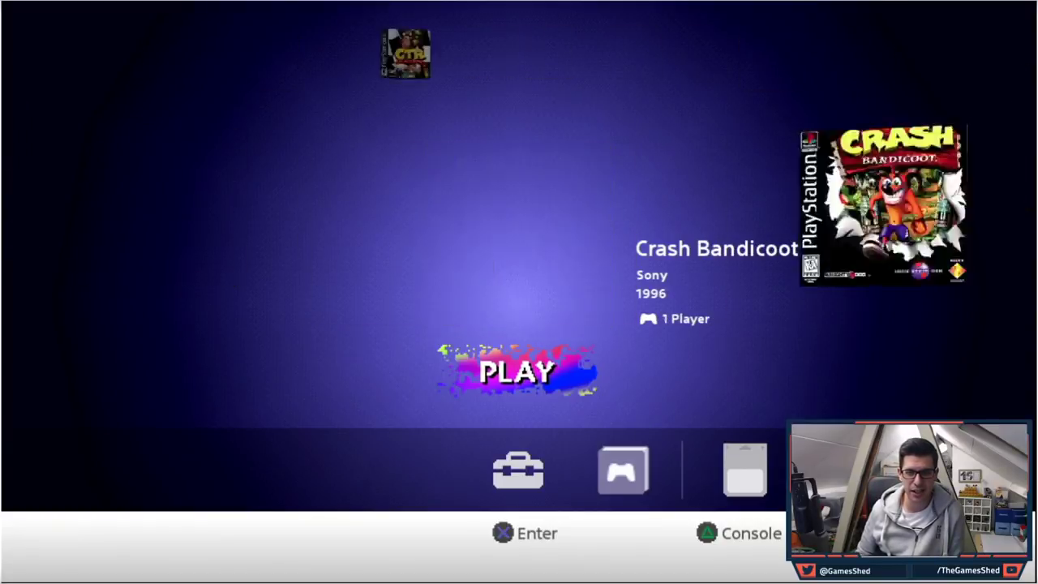
key("Up")
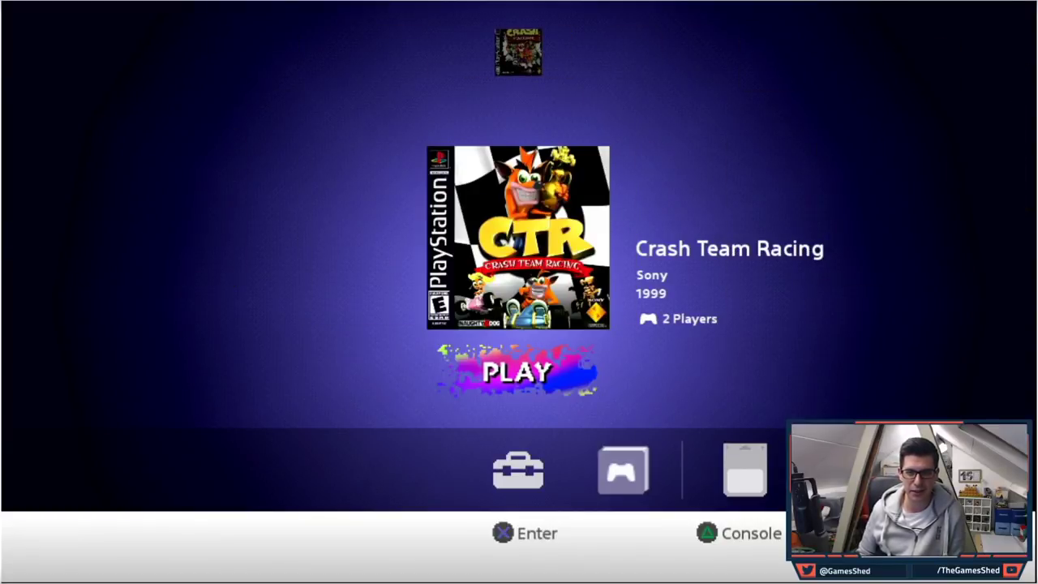
key("Down")
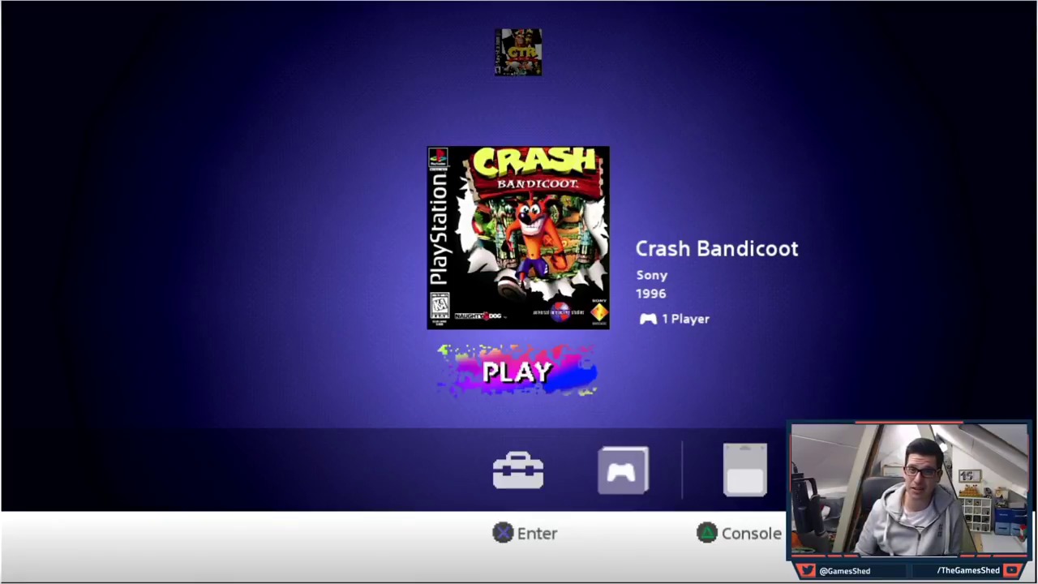
key("Return")
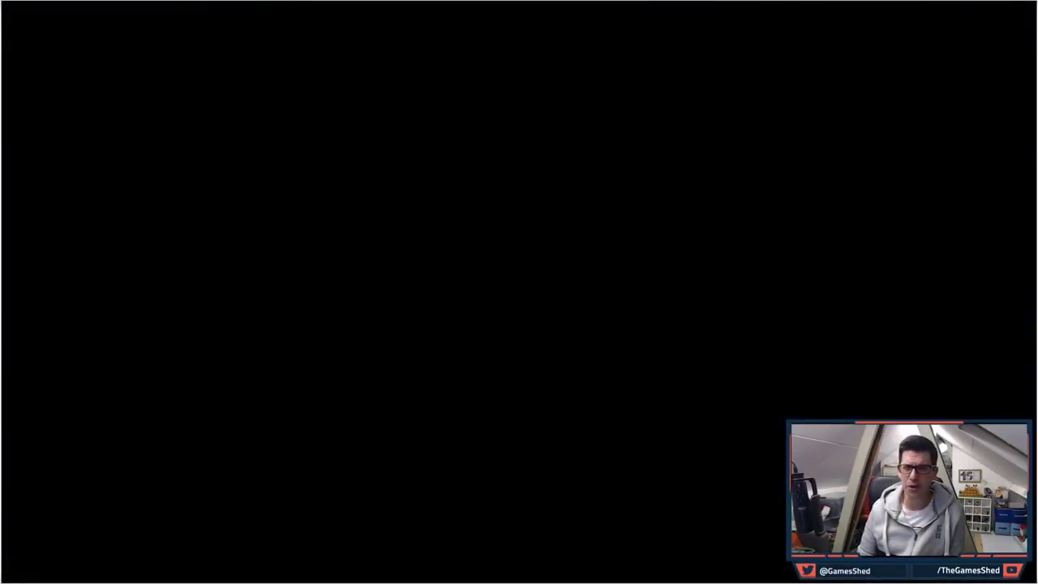